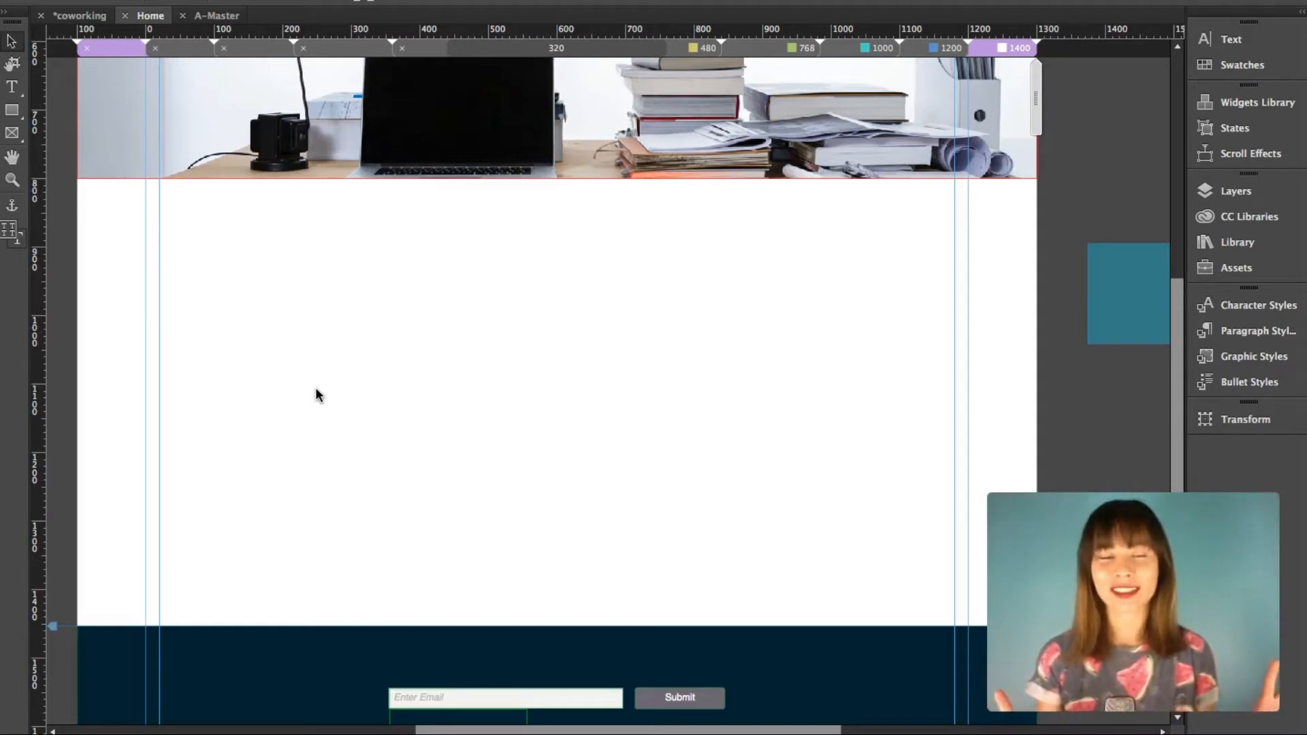
- Create a text frame about 770 px wide in the white area below the slideshow and enter "Start typing something"
click(13, 181)
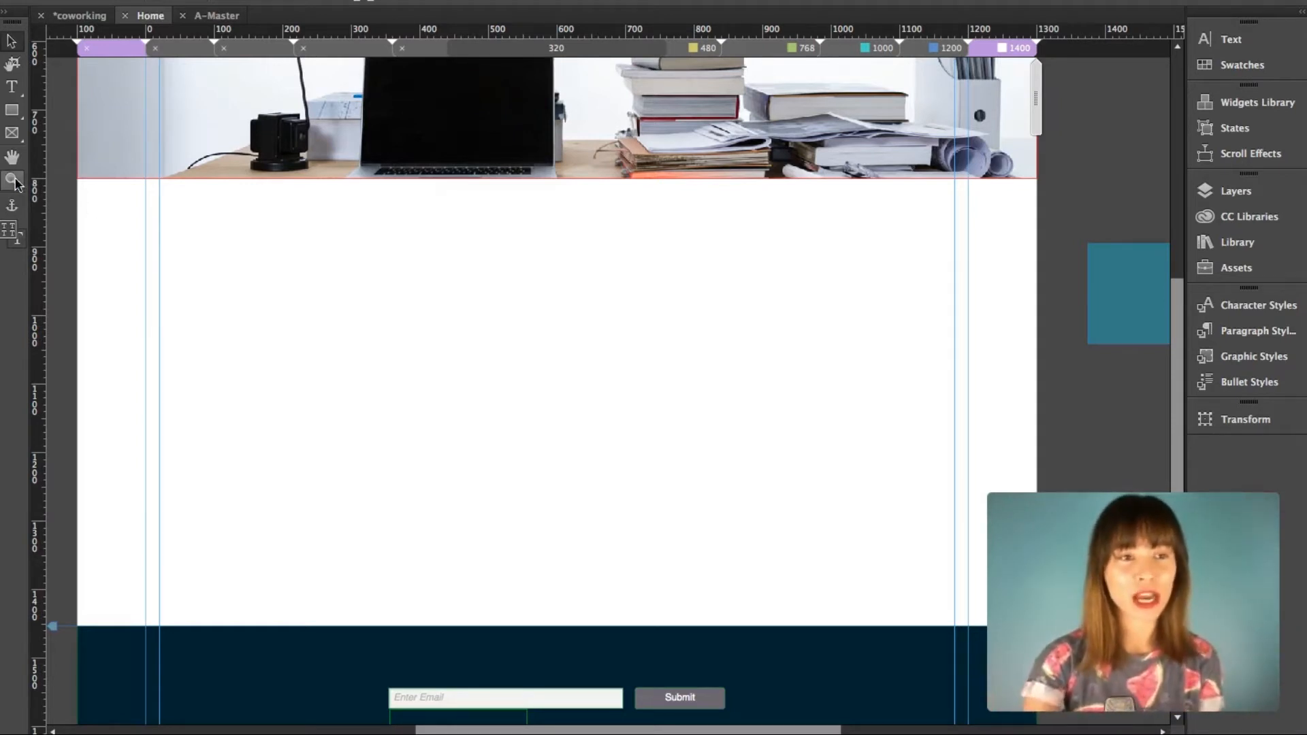
alt+click(394, 372)
scroll(684, 384, right, 2)
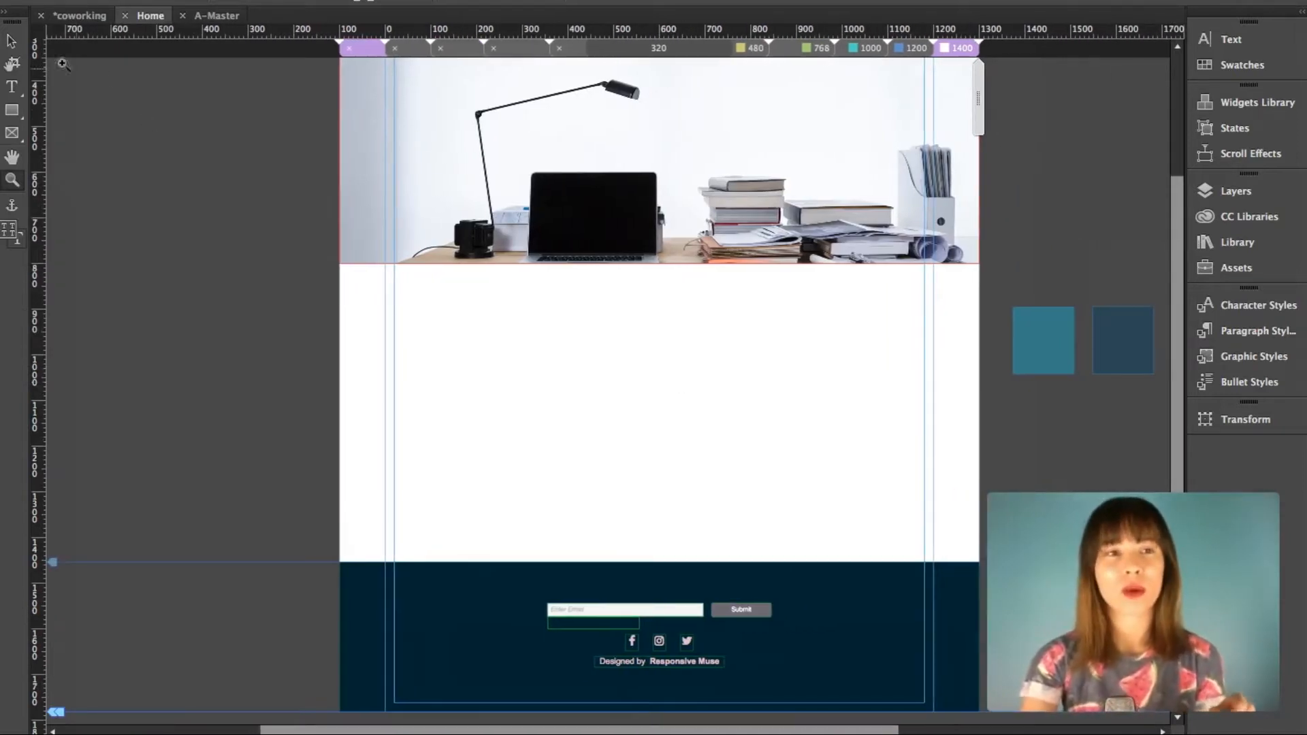
key(v)
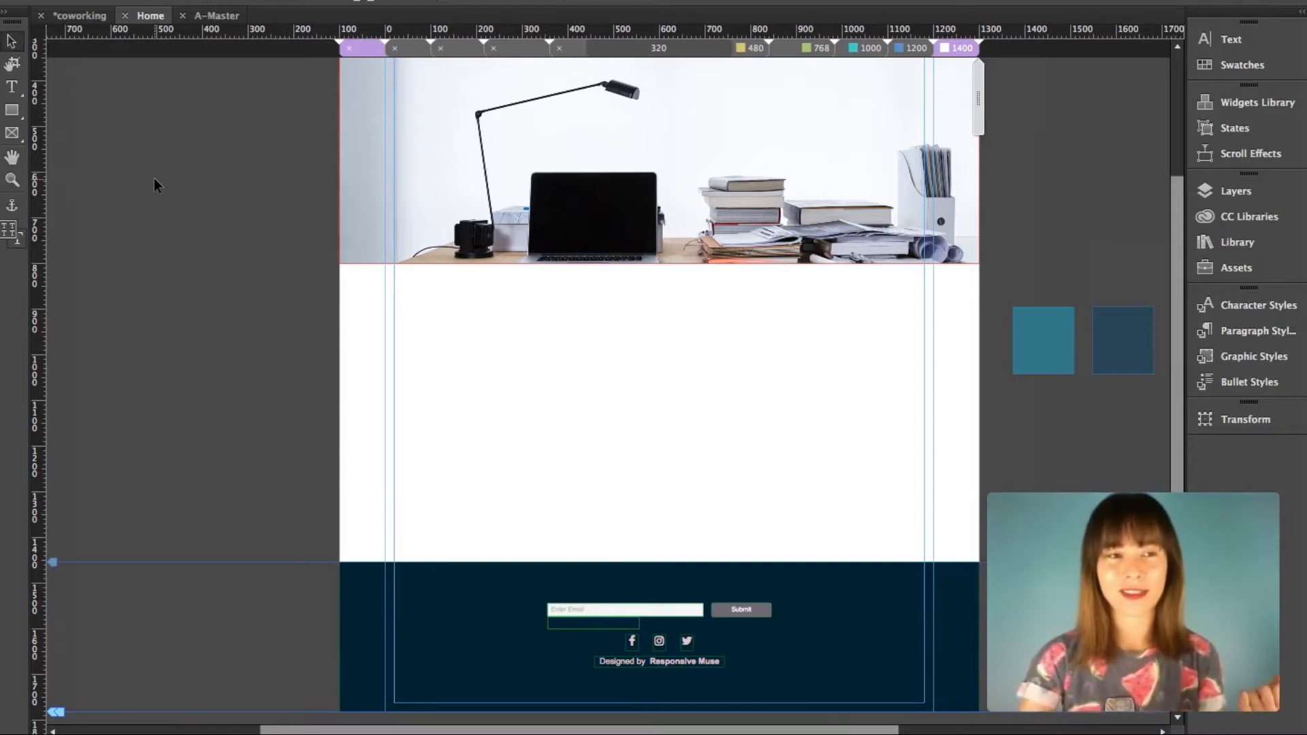
click(13, 86)
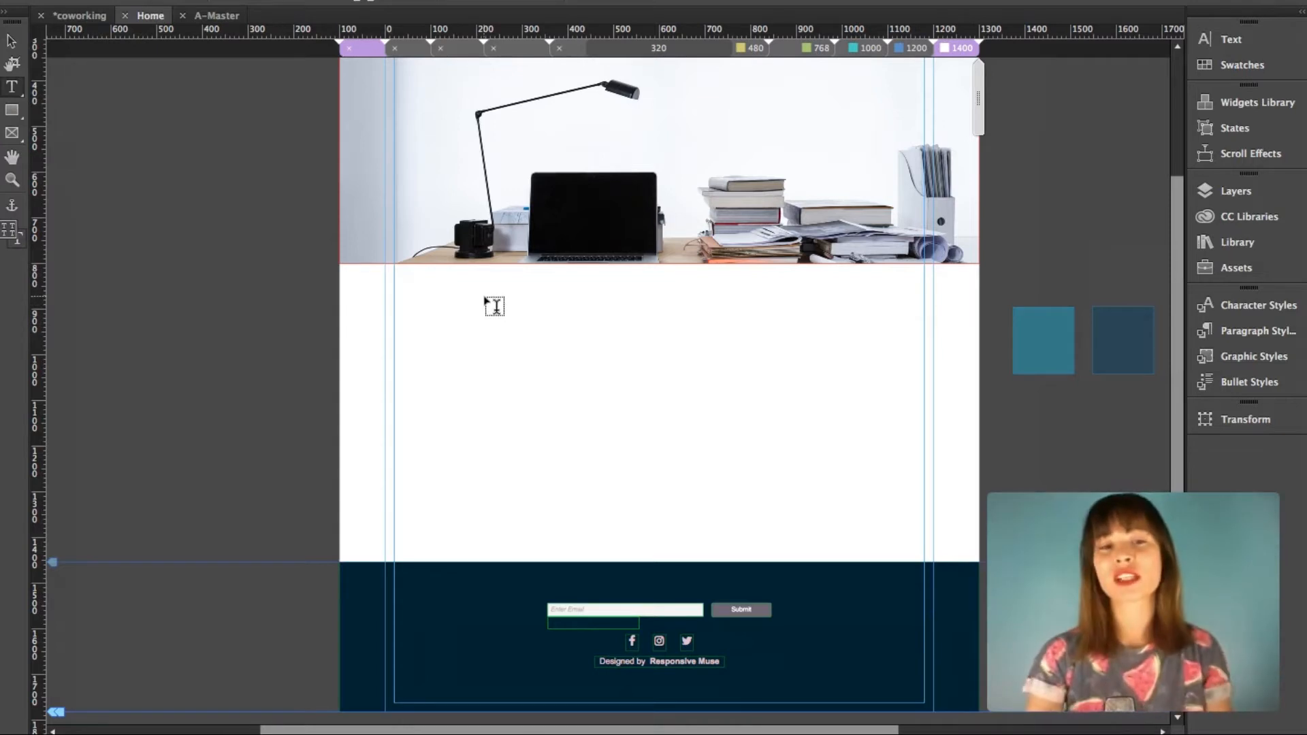
drag(484, 297, 835, 355)
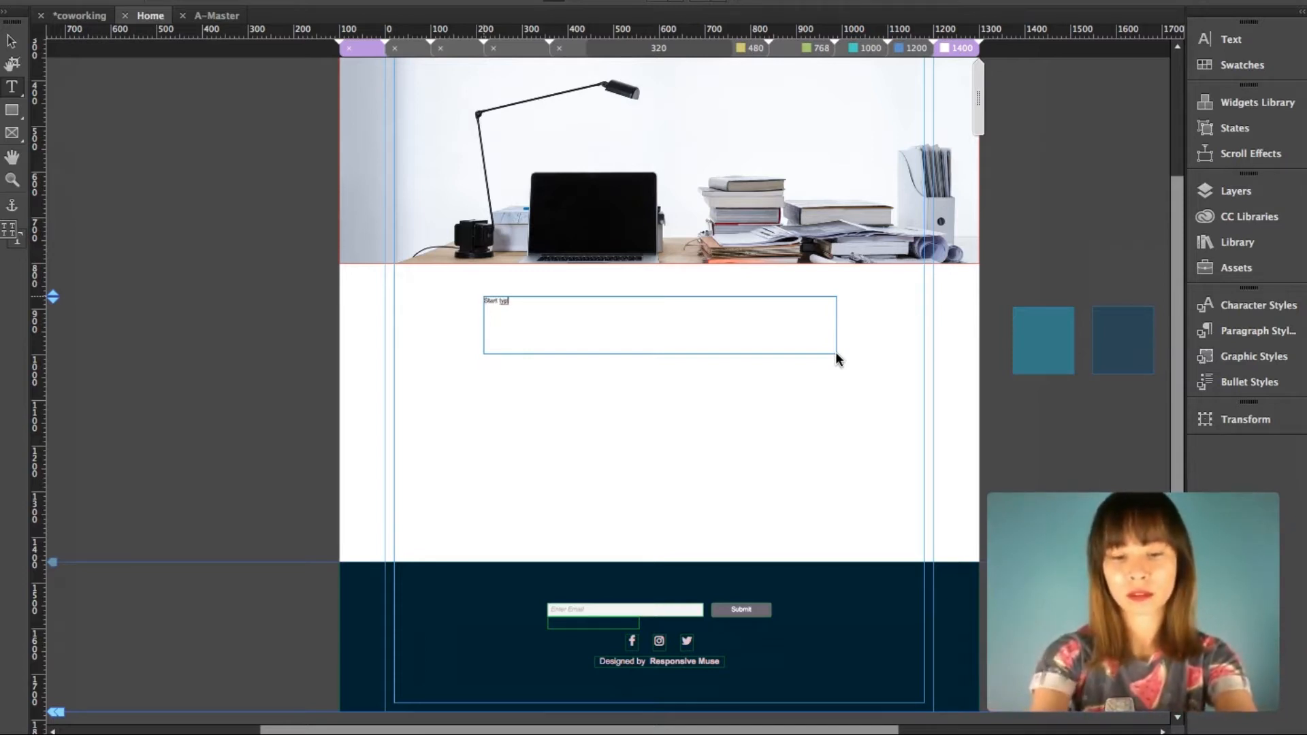
text(Start typing something)
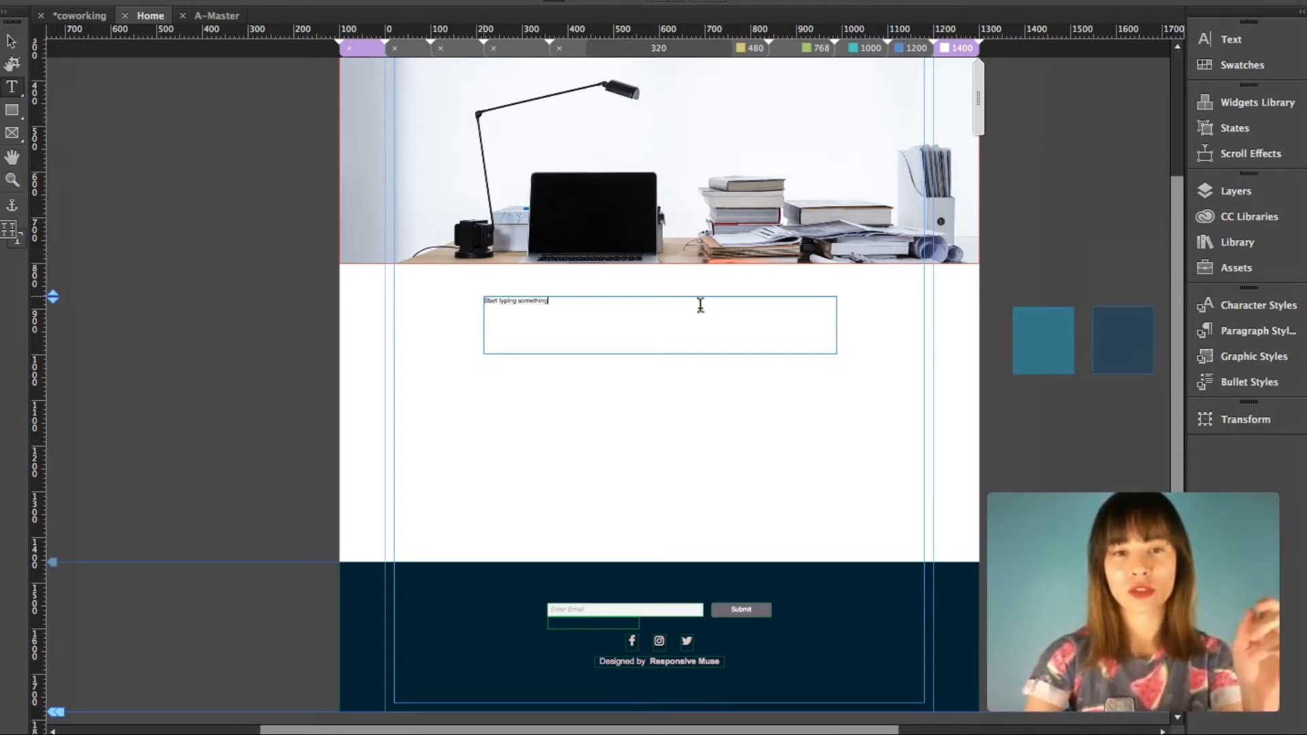
key(Escape)
- Move the "Start typing something" frame slightly up and right, and resize it to about 780 px wide and 90 px high
key(z)
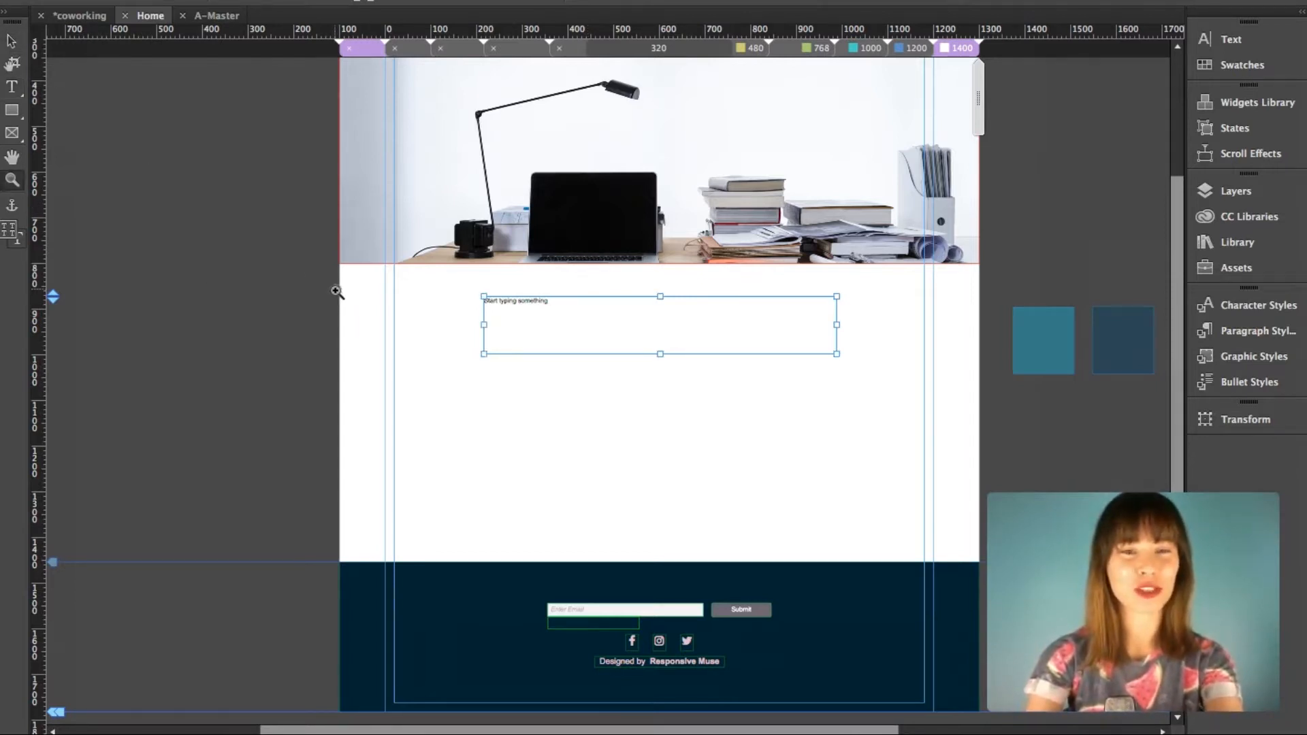
click(664, 344)
click(669, 345)
key(v)
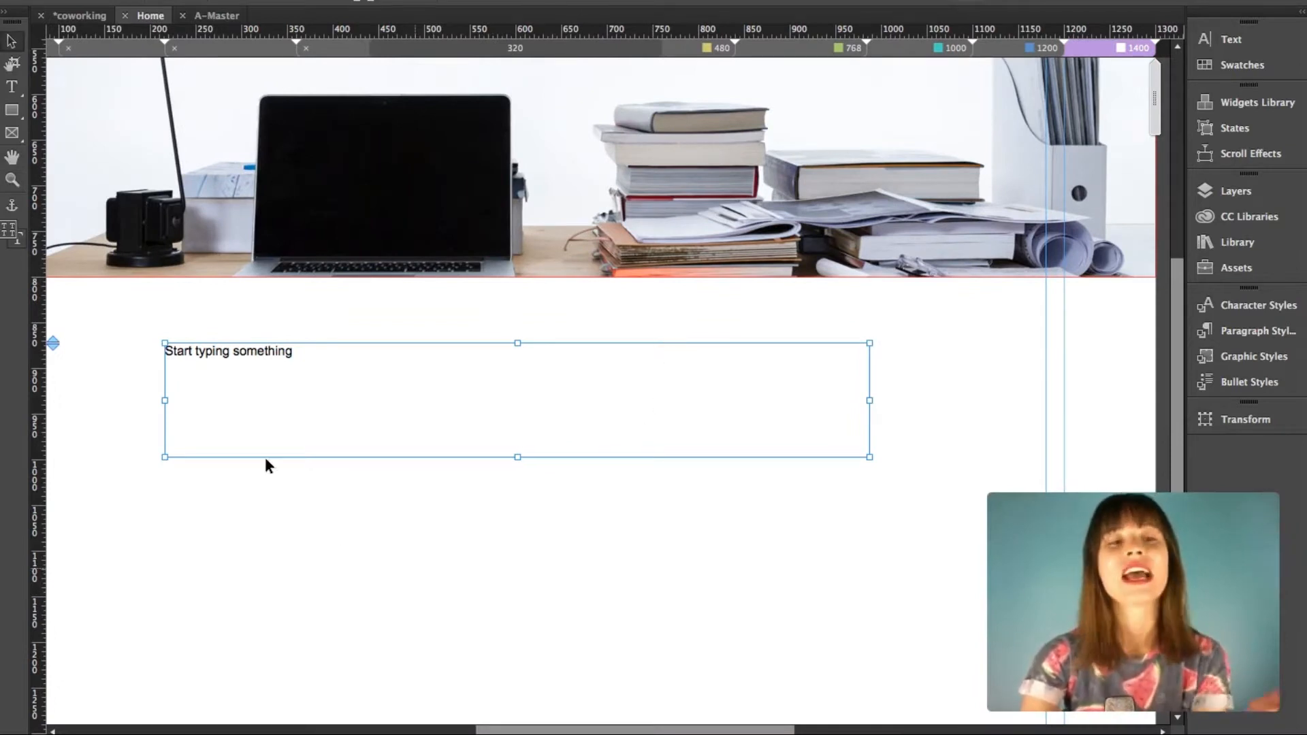
drag(228, 359, 240, 332)
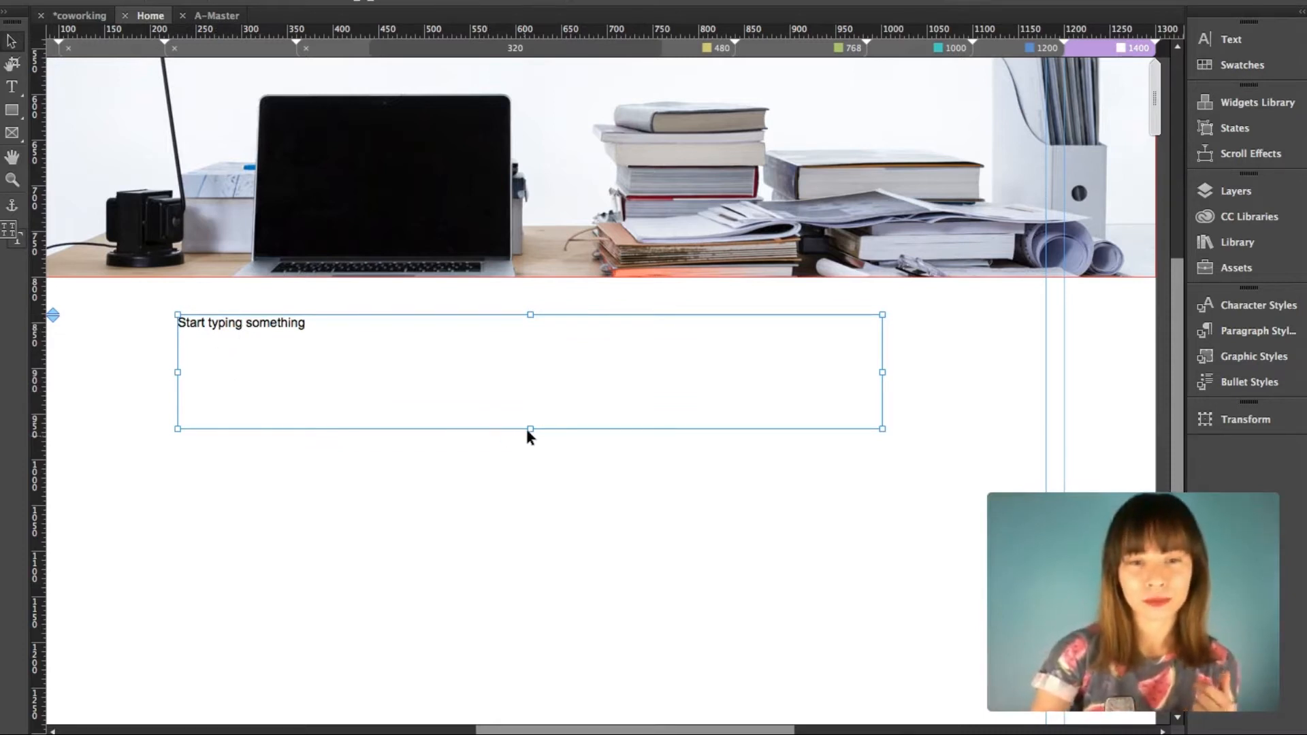
drag(530, 420, 530, 393)
drag(880, 355, 888, 314)
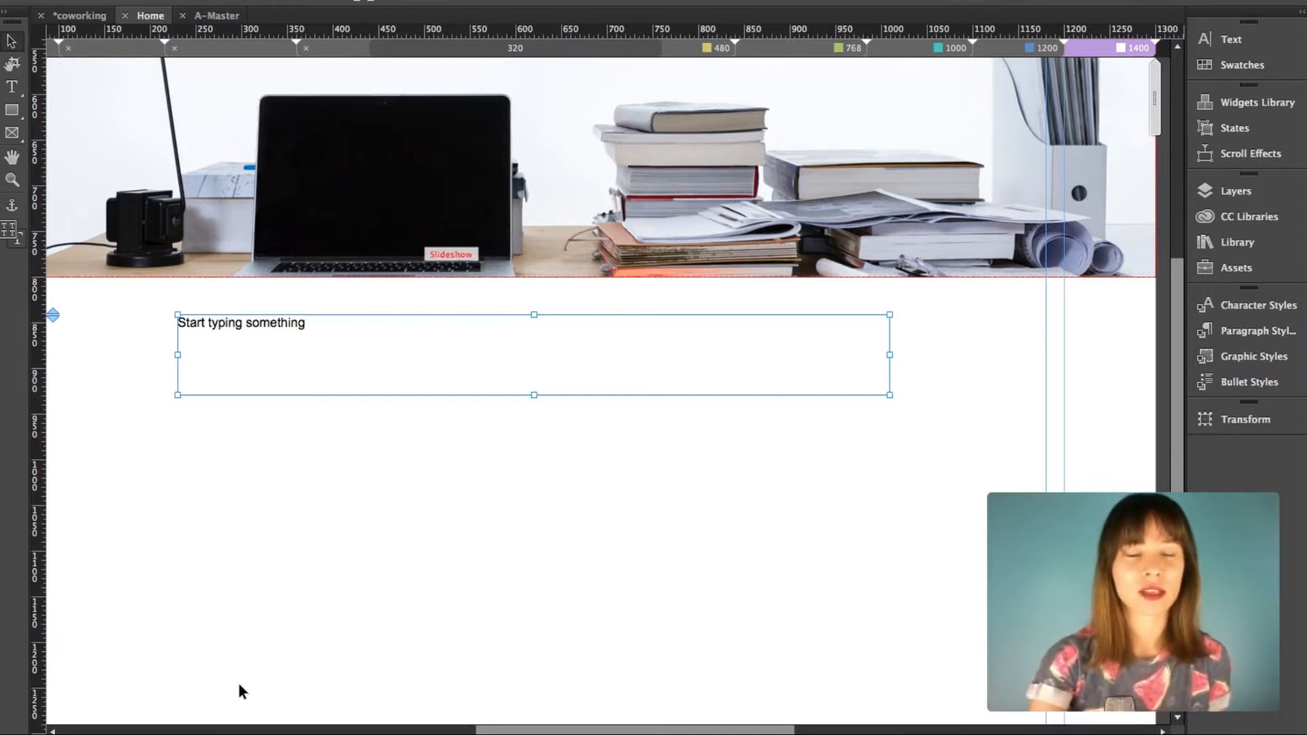
- Switch to the lorem ipsum generator in the browser and copy the first generated paragraph
click(171, 714)
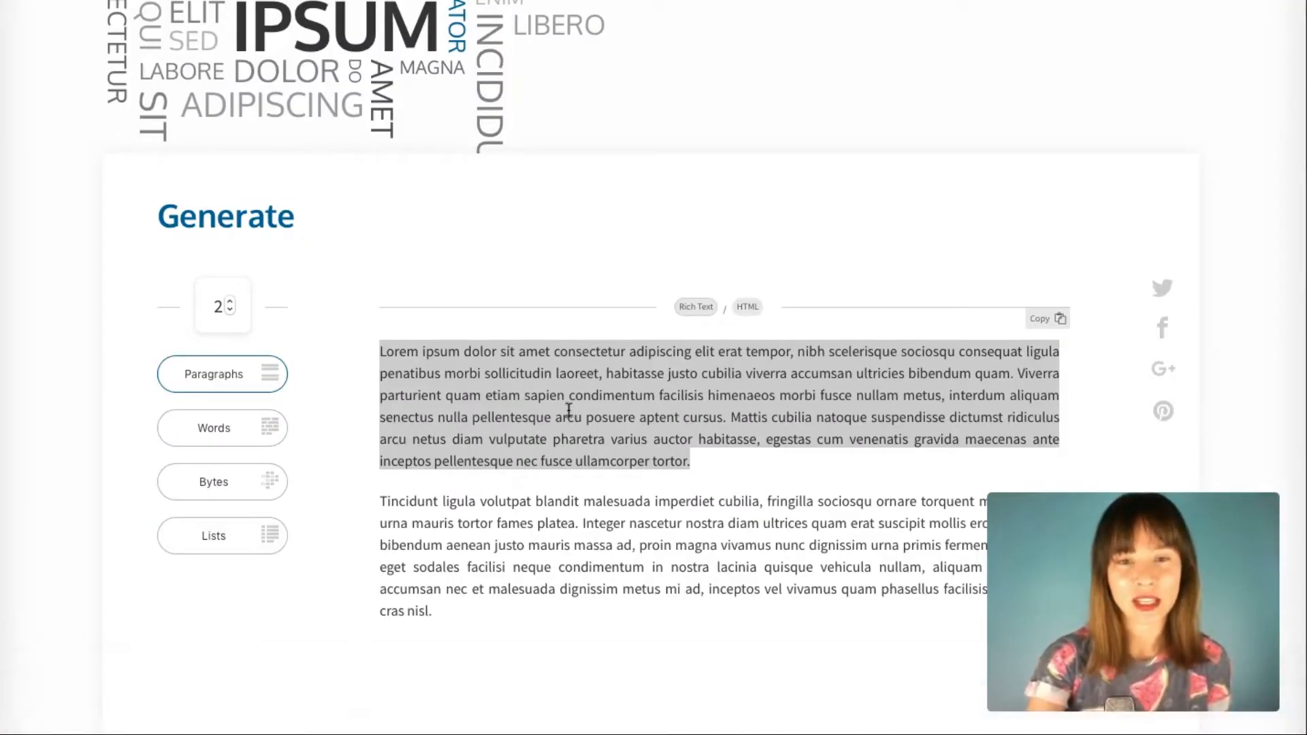
click(825, 232)
drag(383, 352, 713, 458)
key(super+c)
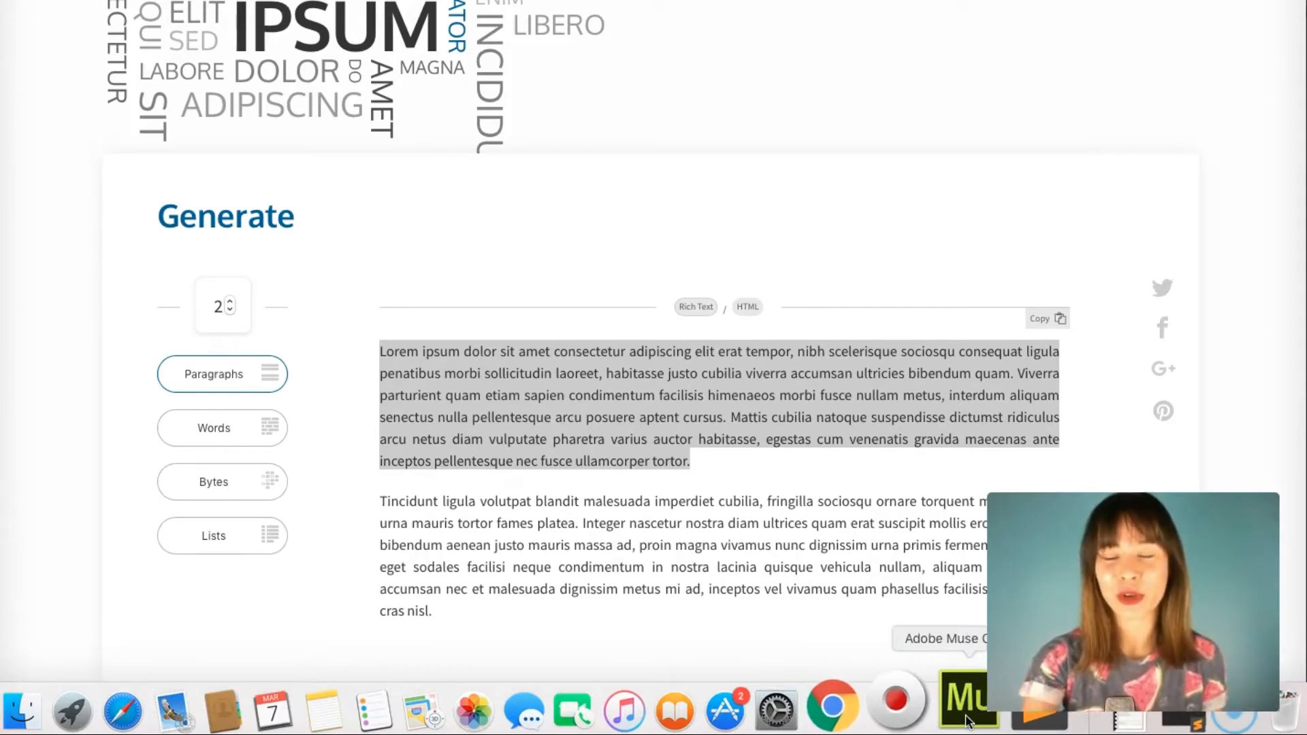
- Switch back to Adobe Muse and paste the copied paragraph into a new text frame about 620 px wide below the first frame
click(966, 708)
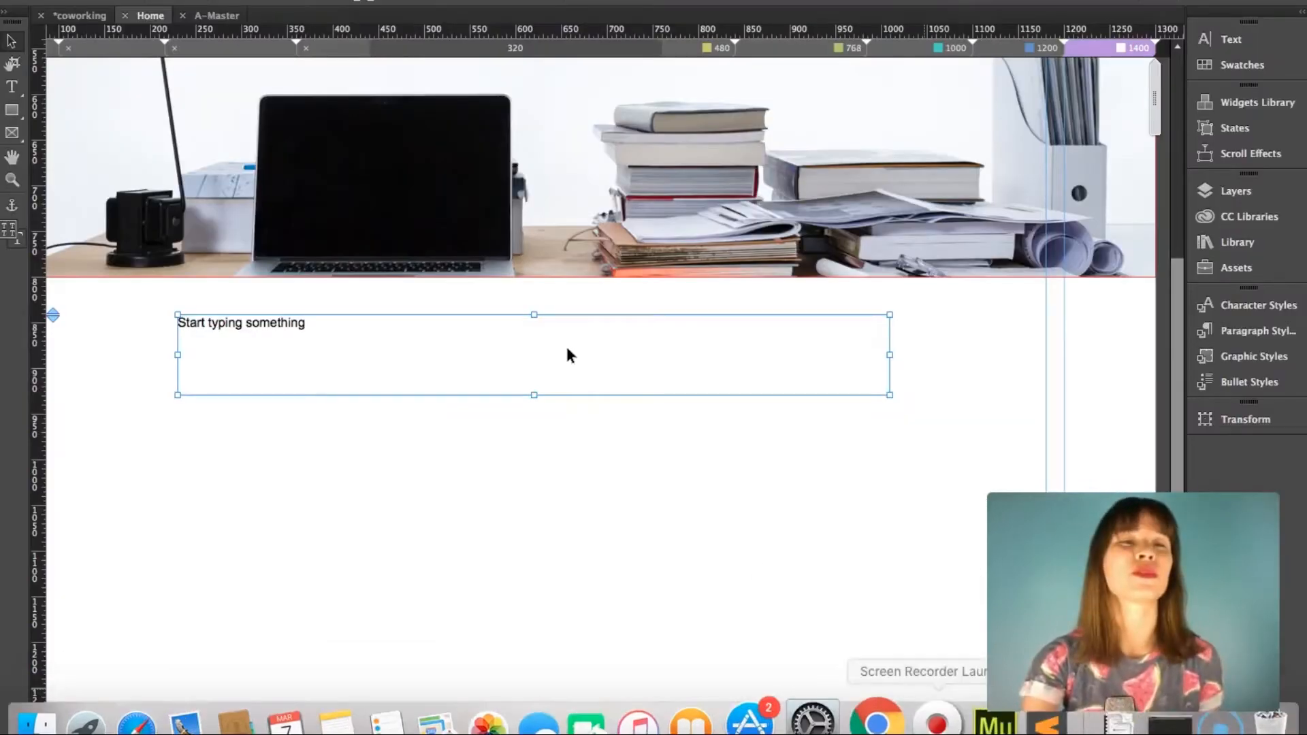
click(7, 93)
drag(184, 448, 754, 536)
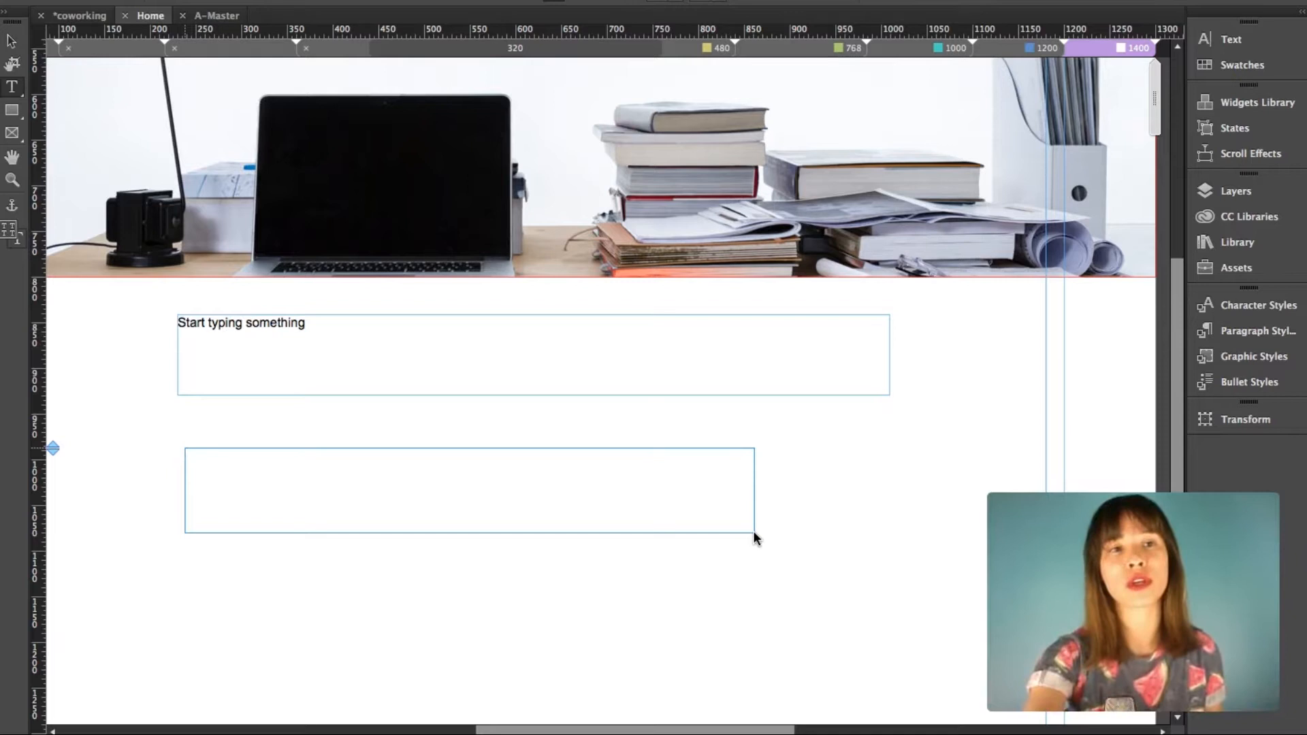
key(super+v)
click(172, 0)
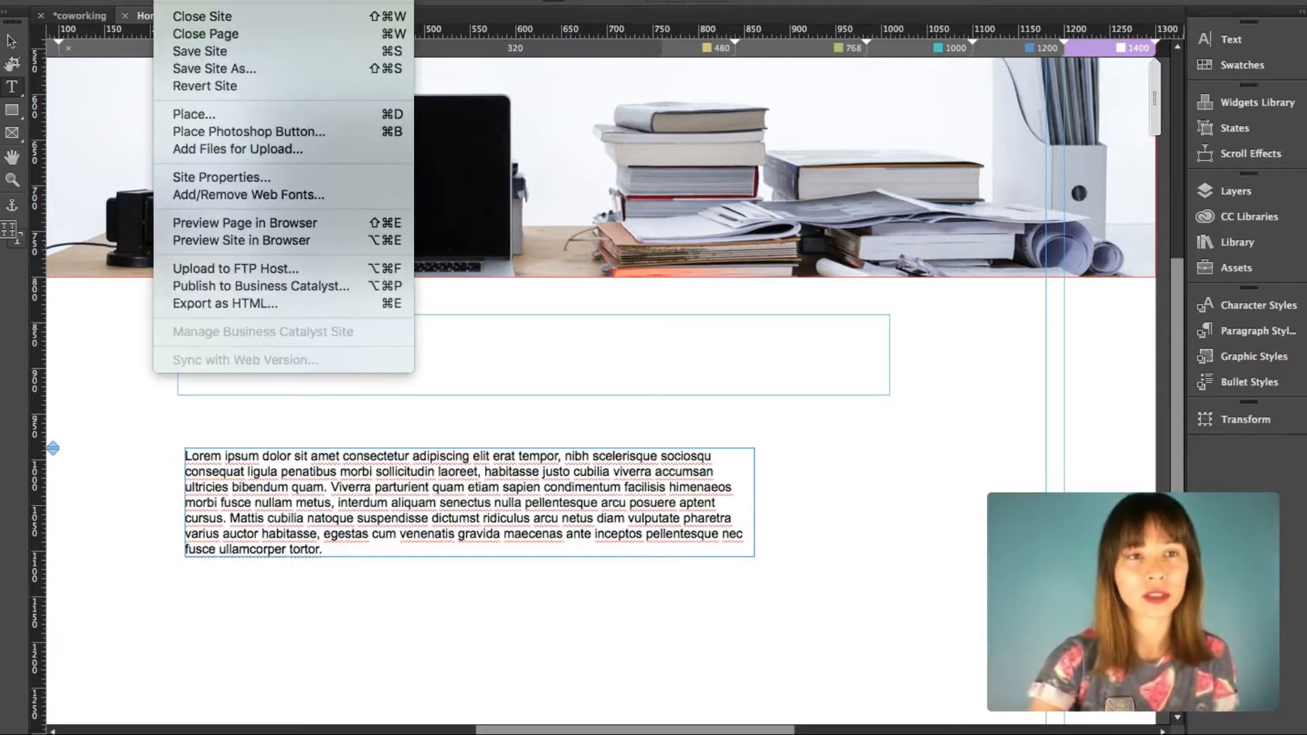
mouse_move(210, 0)
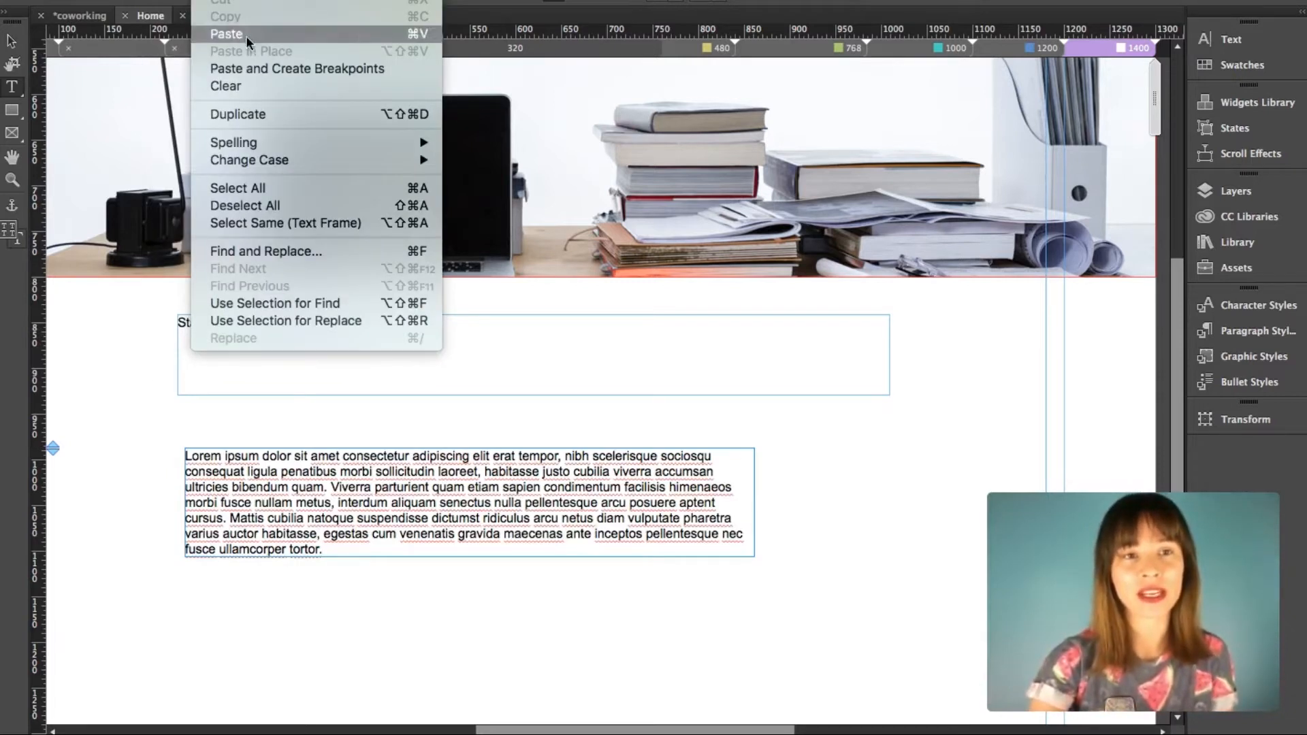
click(689, 436)
key(Escape)
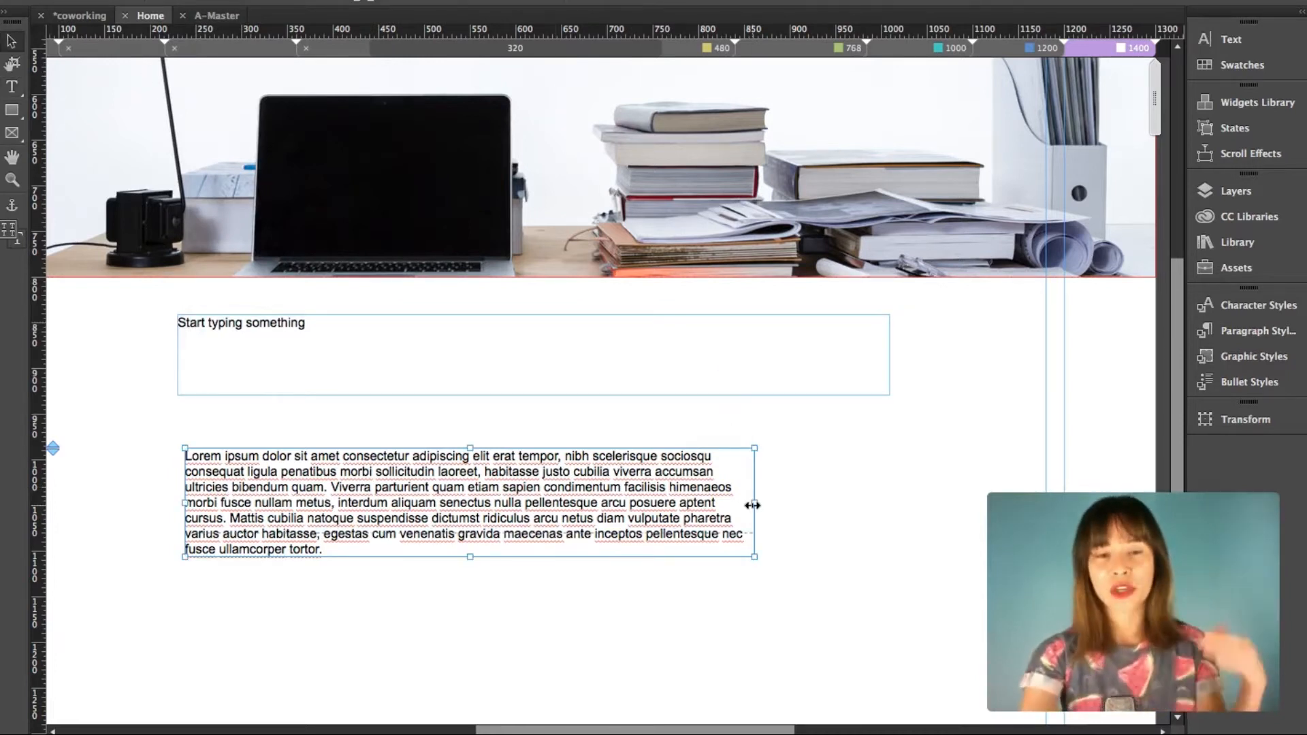
- Widen the pasted paragraph's frame to about 725 px and move it up closer to the first frame
drag(752, 505, 850, 518)
click(941, 458)
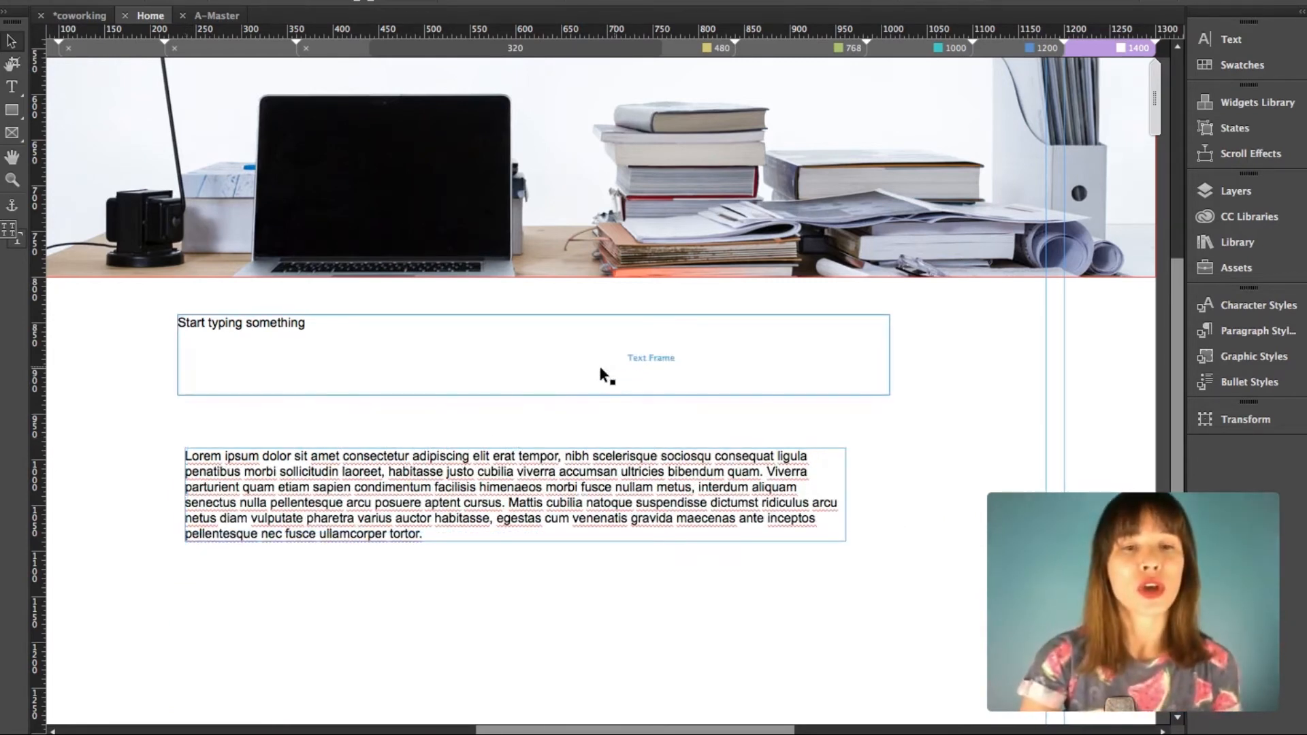
drag(484, 454, 482, 425)
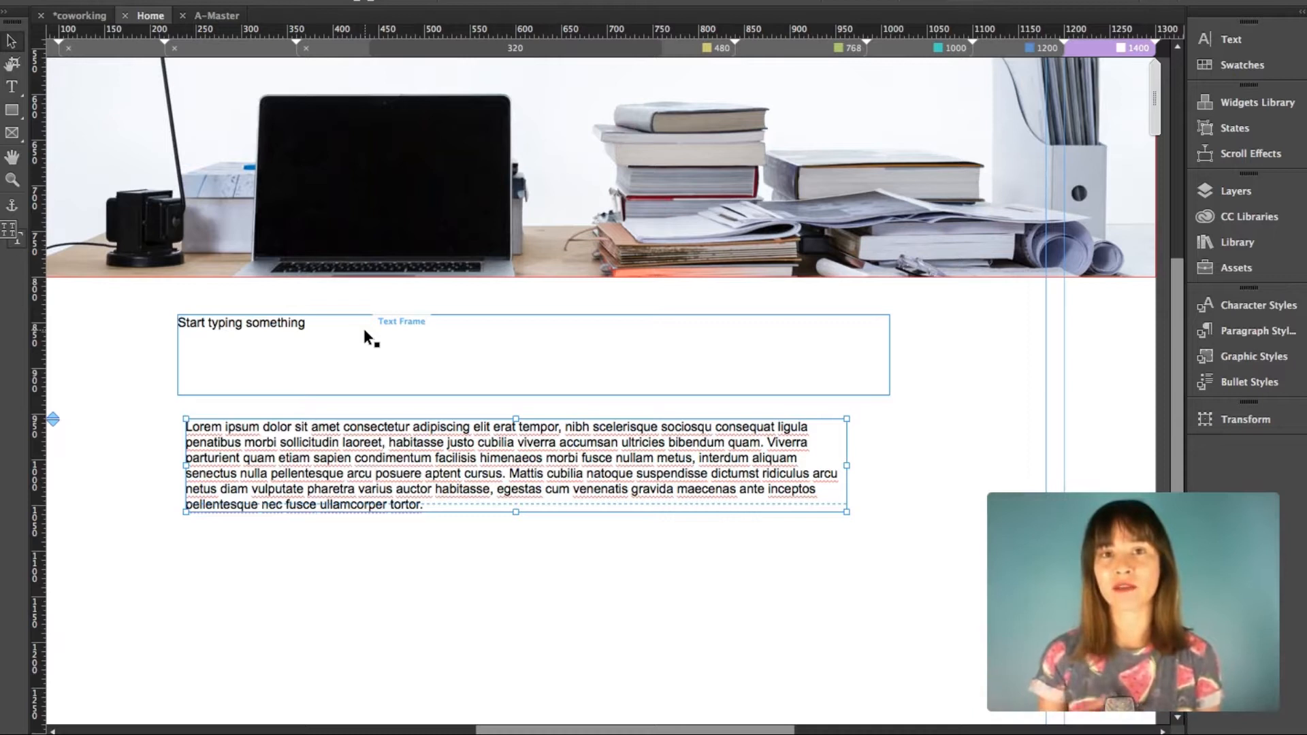
- Switch to the text editor to view the TEXT file with the lorem ipsum paragraph, and return to Adobe Muse
mouse_move(1001, 730)
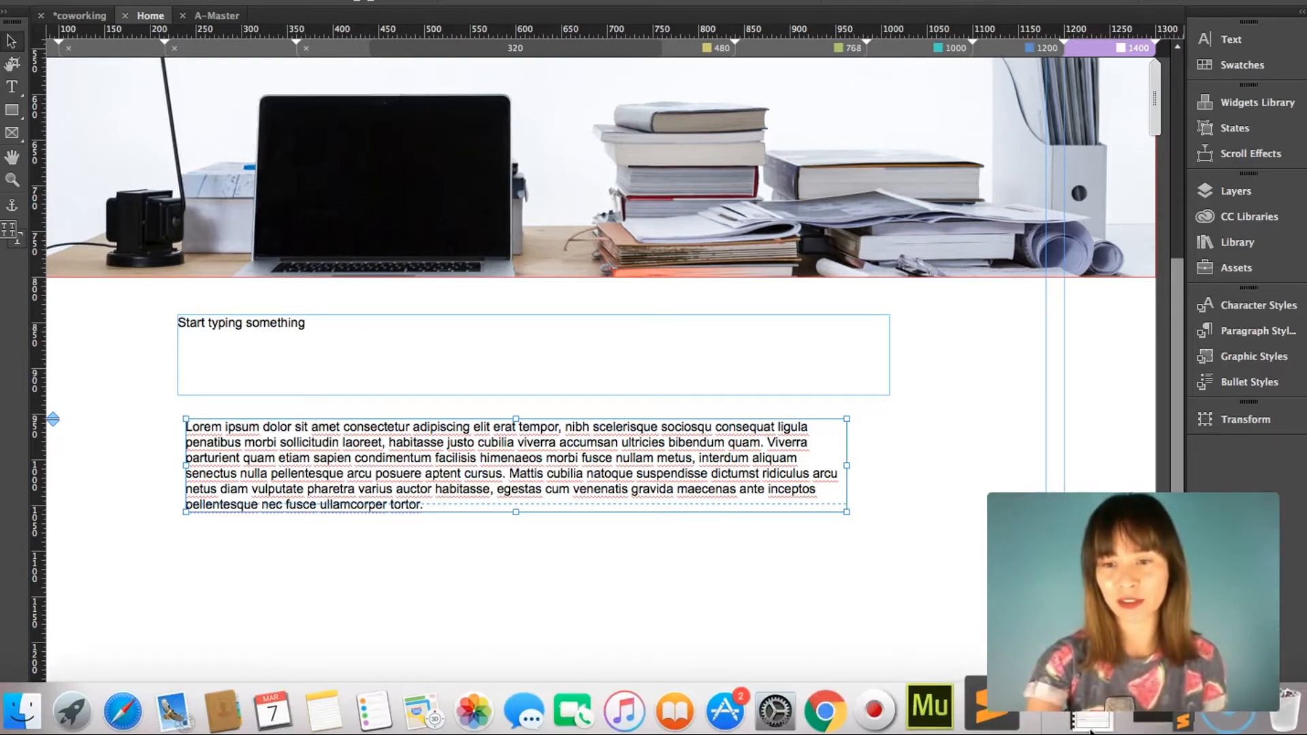
click(1033, 714)
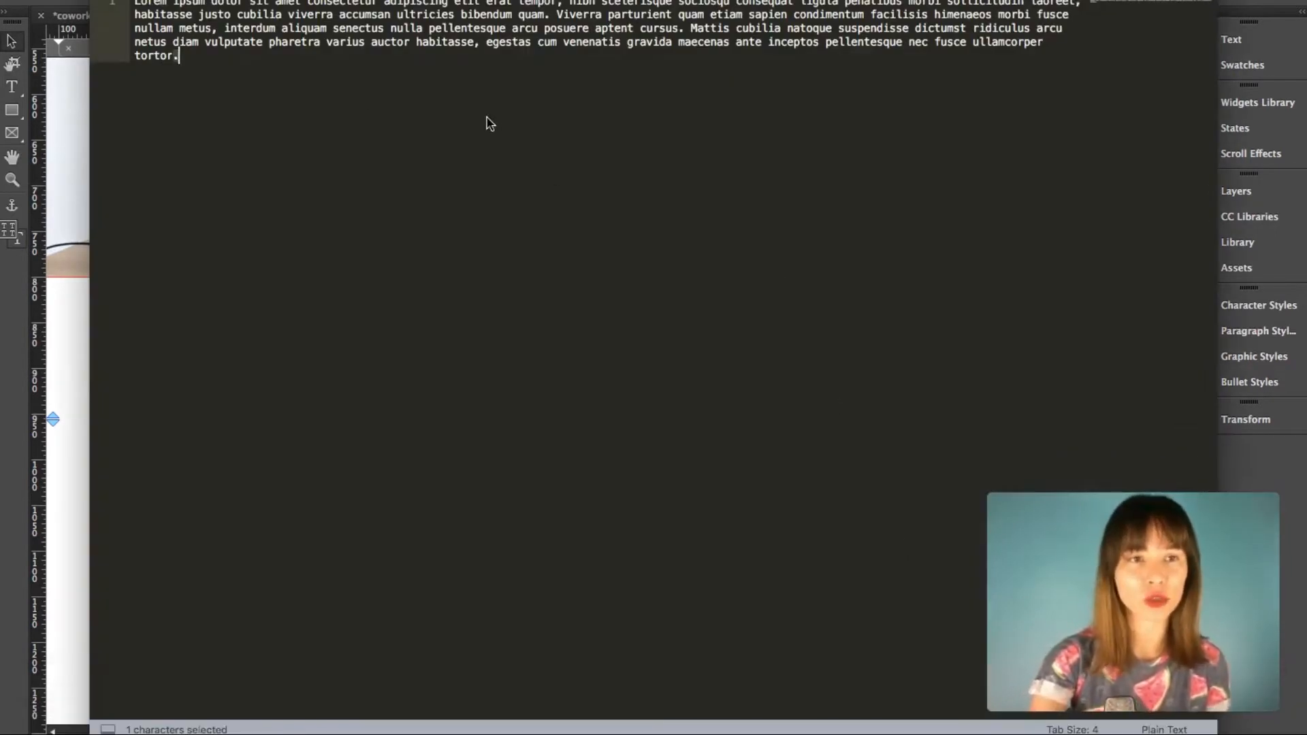
drag(115, 0, 113, 35)
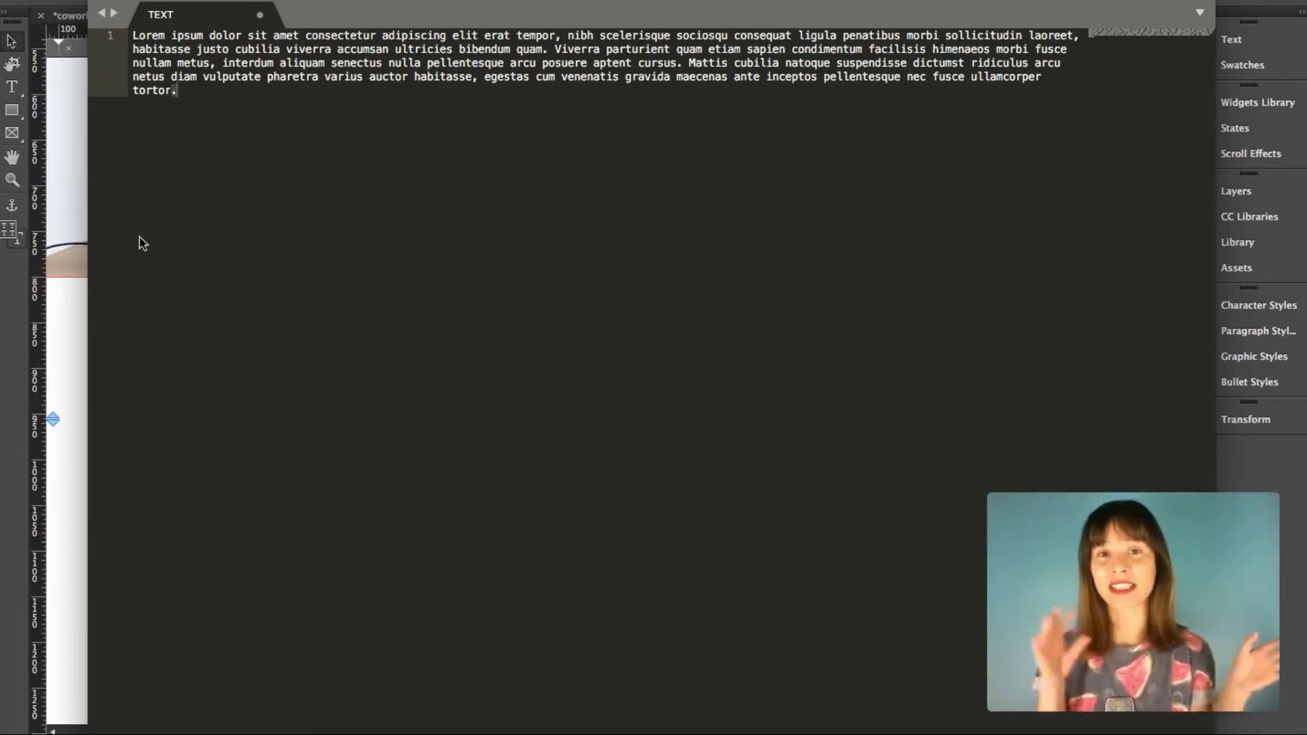
click(62, 296)
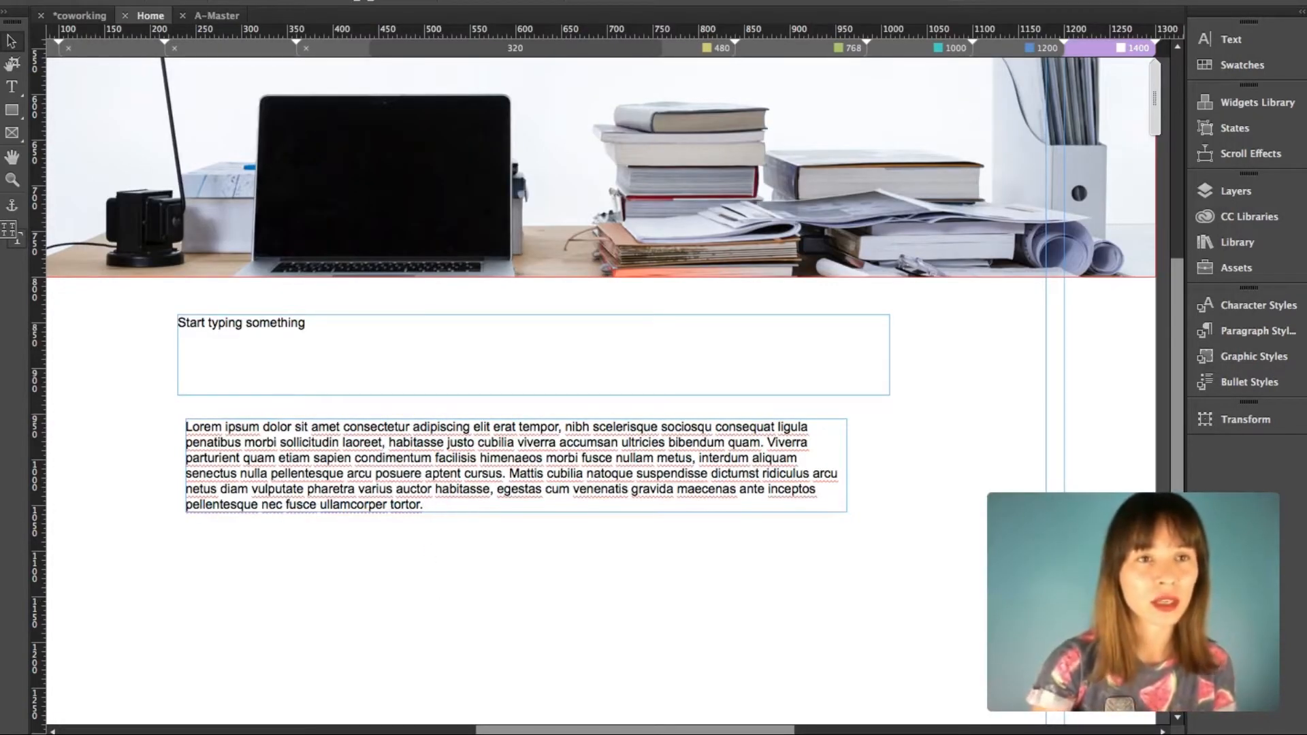
- Place the file TEXT.txt from the Desktop as a new text frame about 350 px wide beneath the pasted paragraph
click(167, 0)
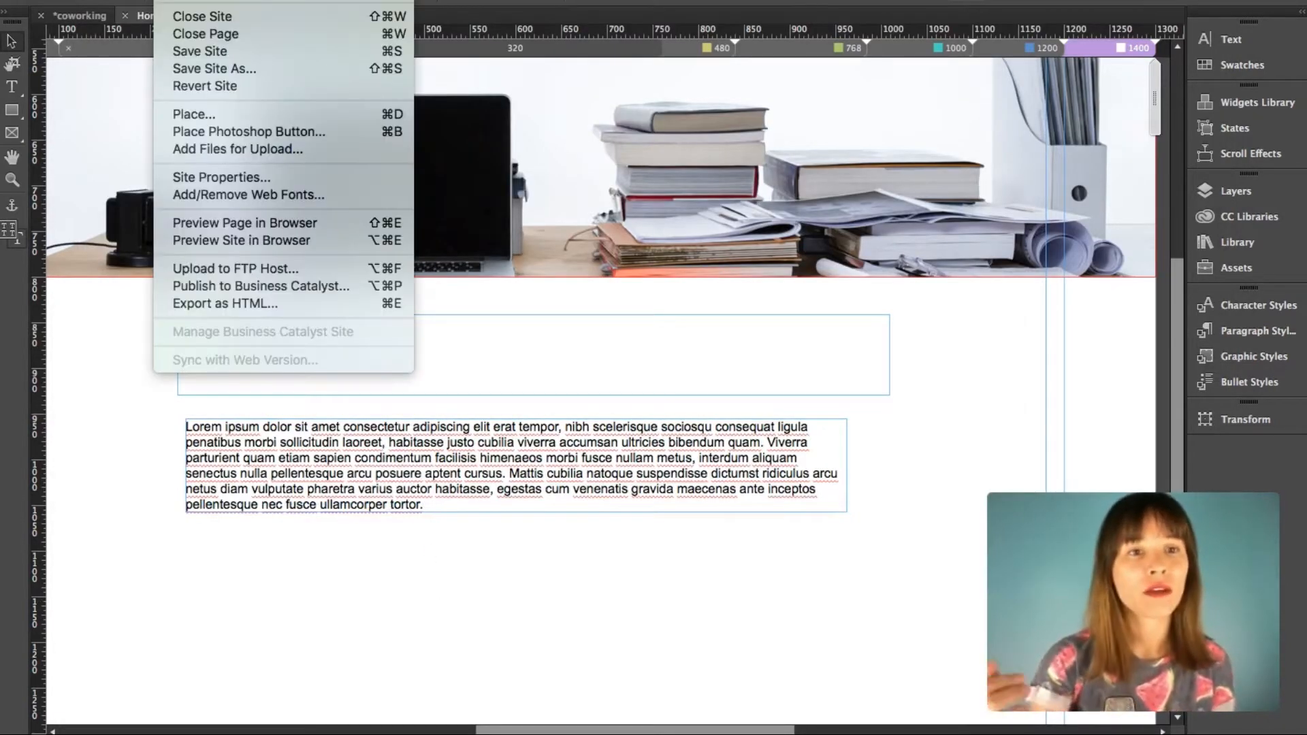
click(219, 109)
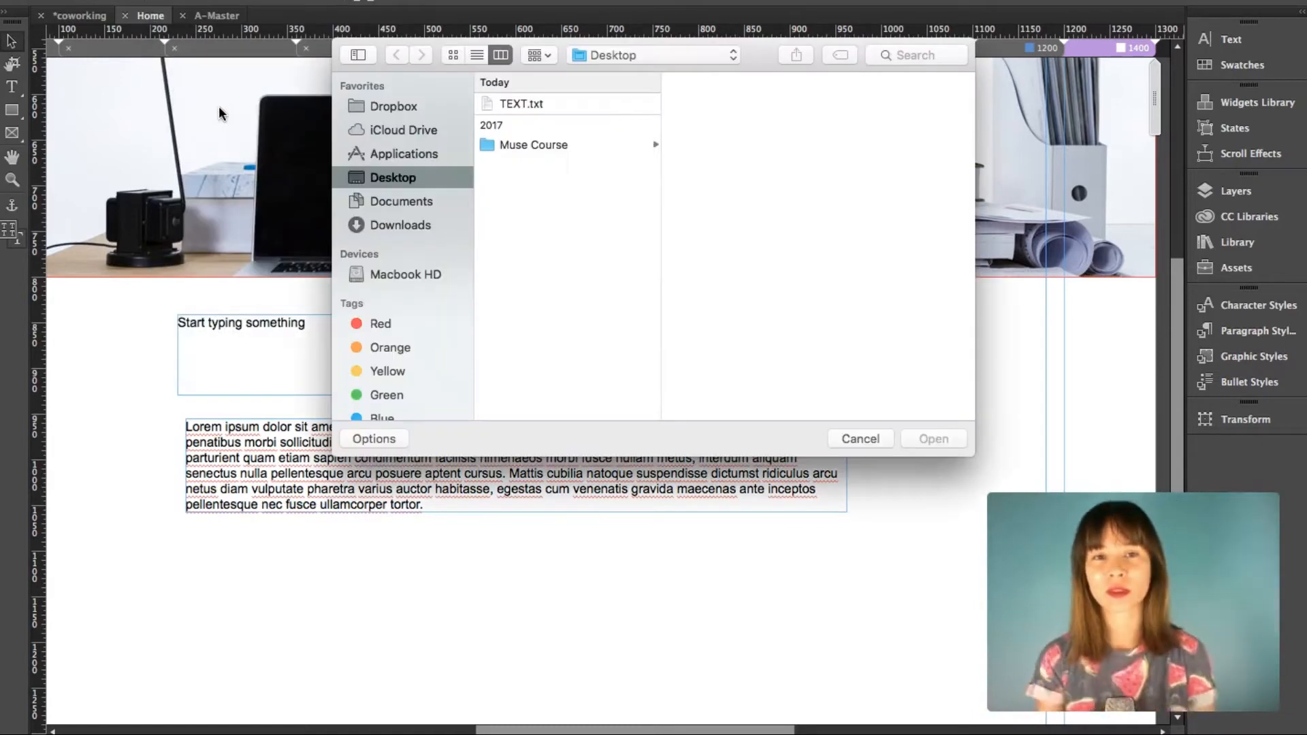
click(531, 105)
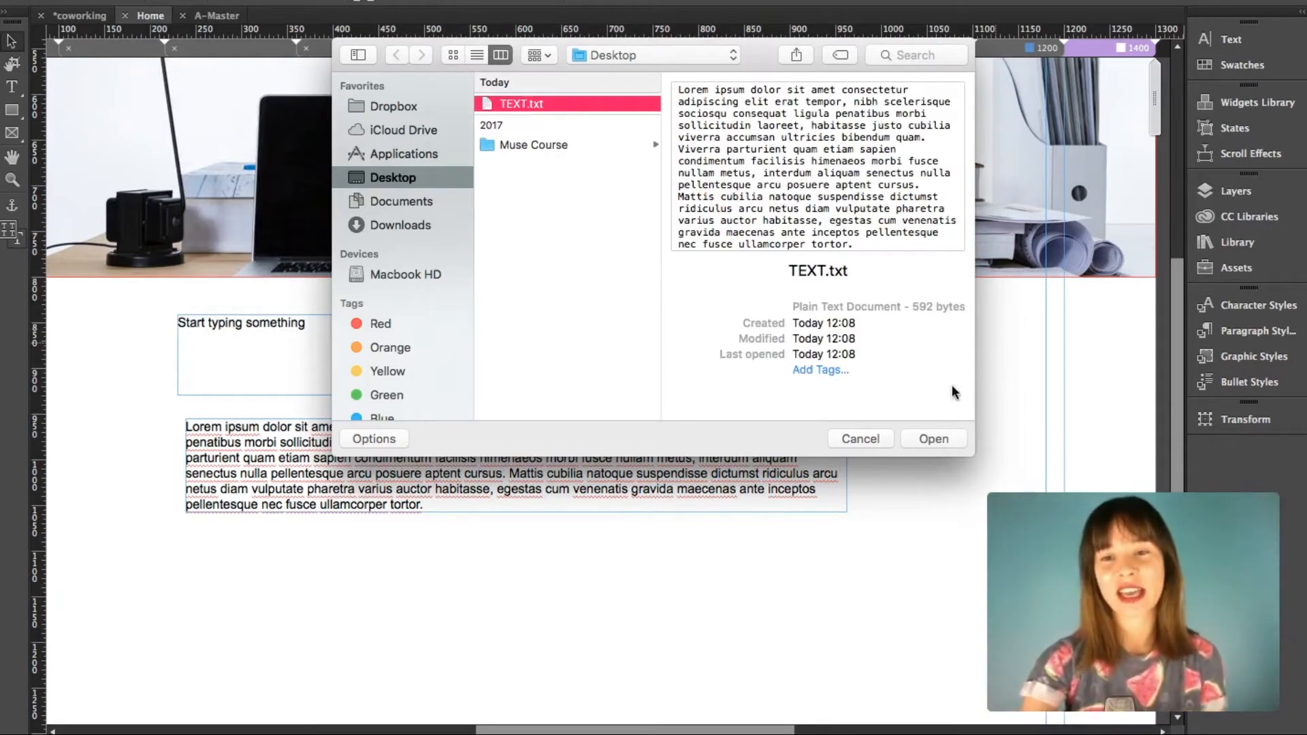
click(933, 439)
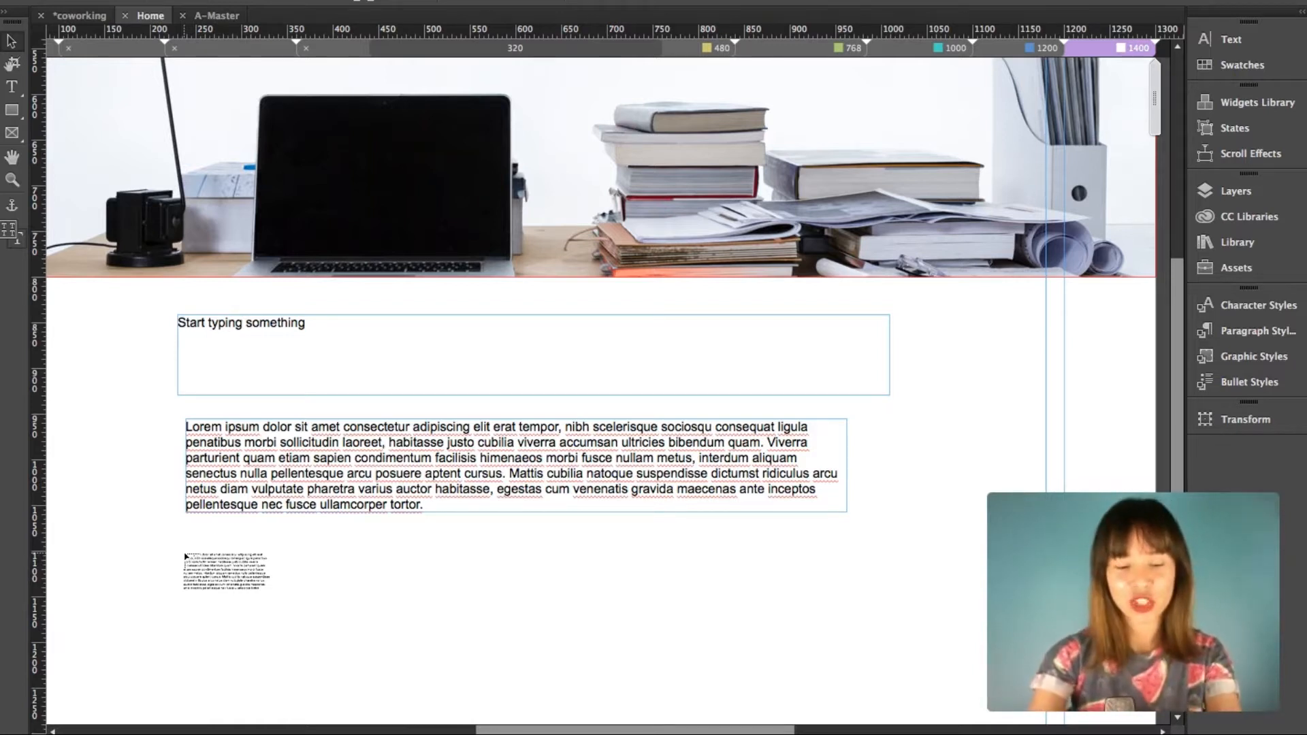
mouse_move(185, 555)
mouse_down()
mouse_move(303, 571)
mouse_move(507, 557)
mouse_up()
scroll(652, 567, down, 5)
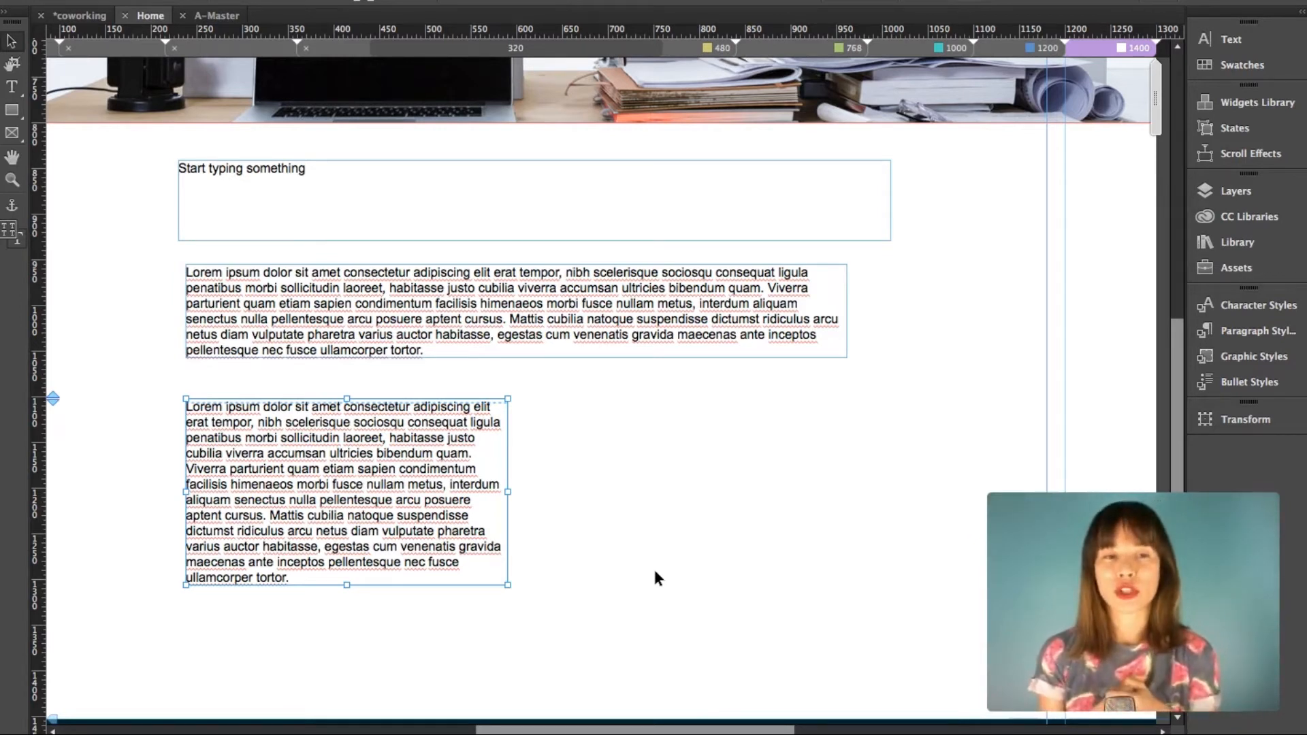
- Select all the text in the wide lorem ipsum frame and change its case to UPPERCASE
click(80, 165)
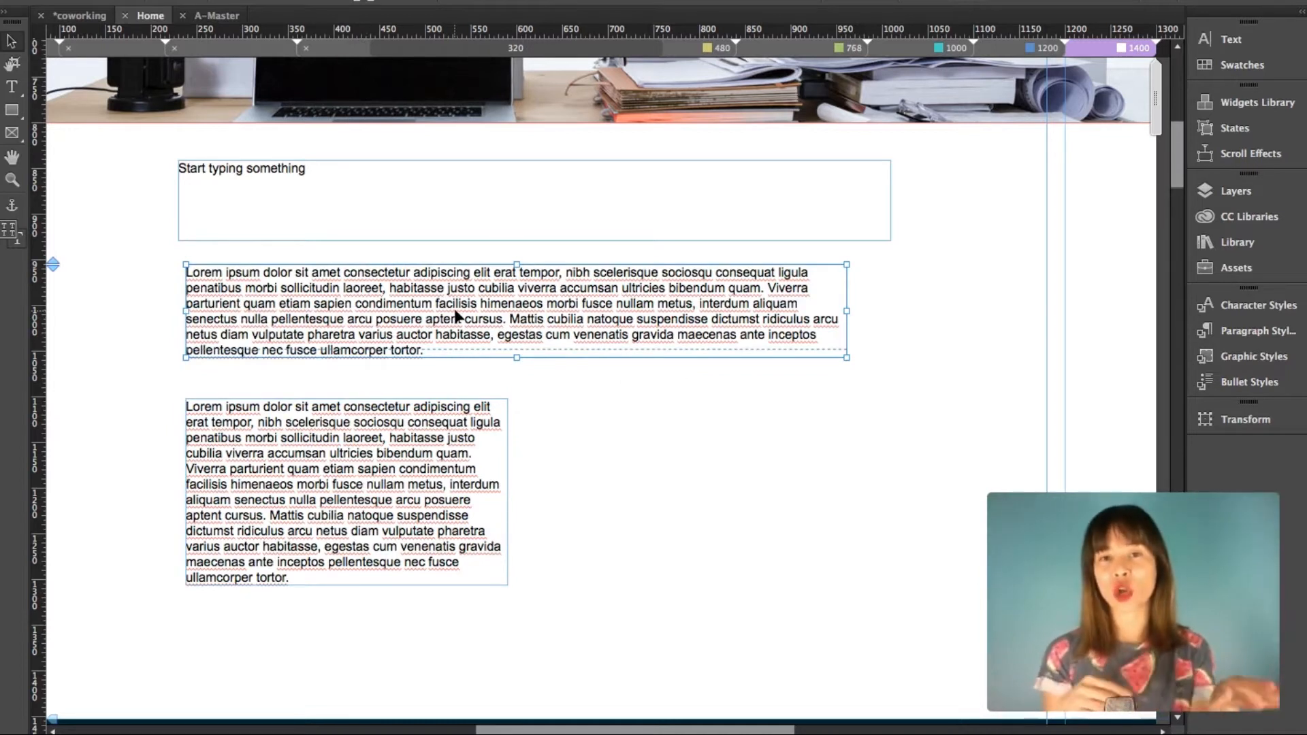
right_click(542, 314)
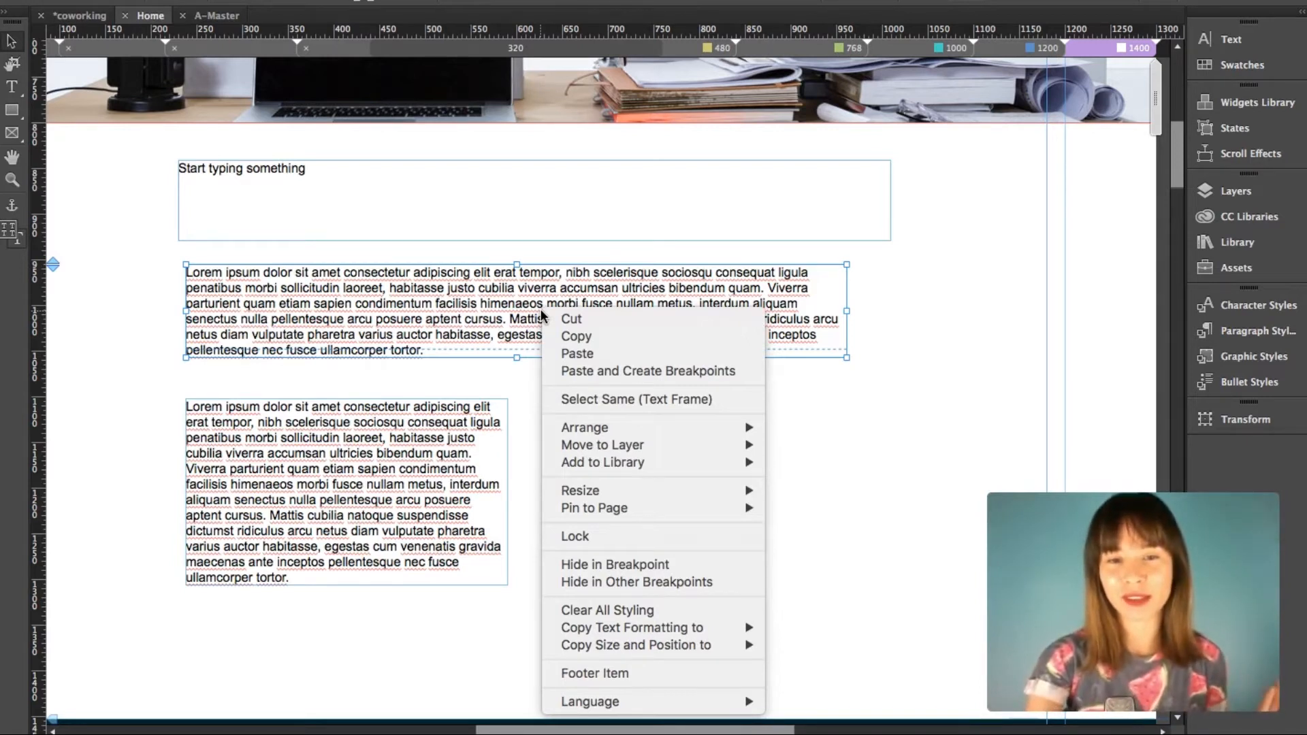
double_click(444, 344)
drag(444, 343, 158, 261)
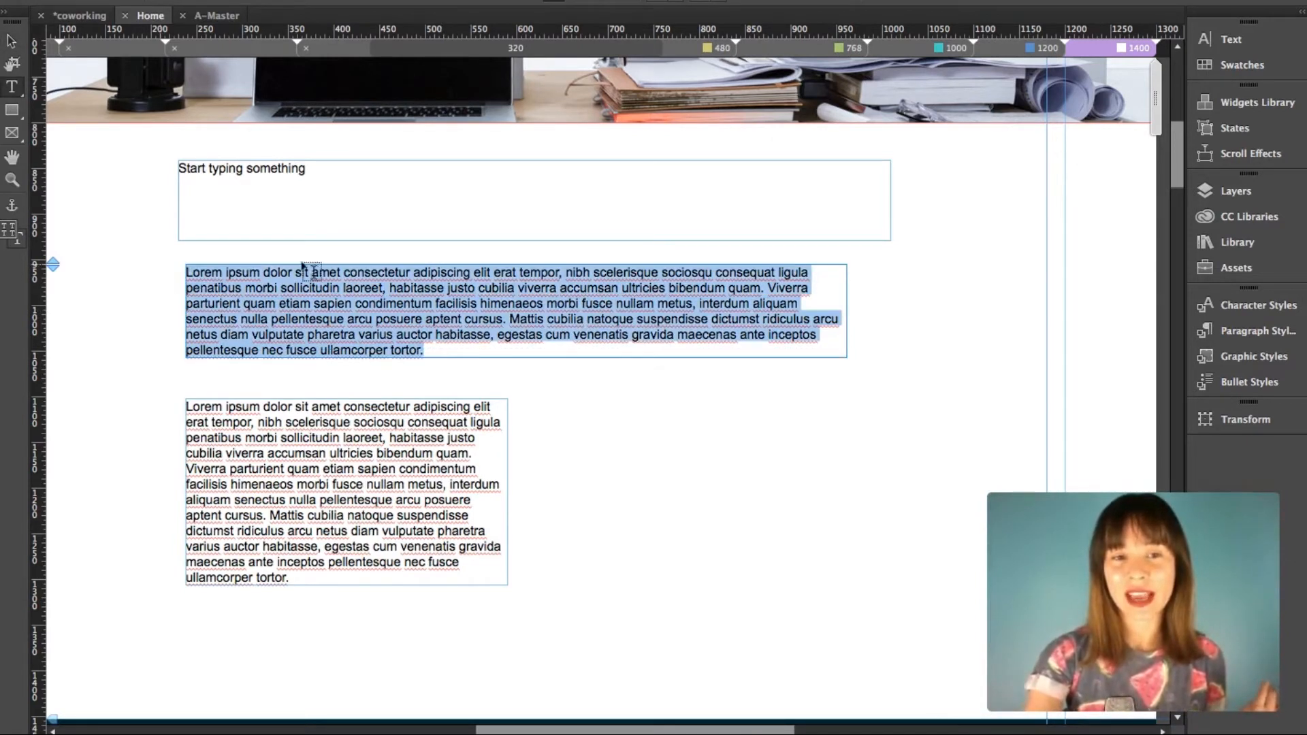
right_click(474, 313)
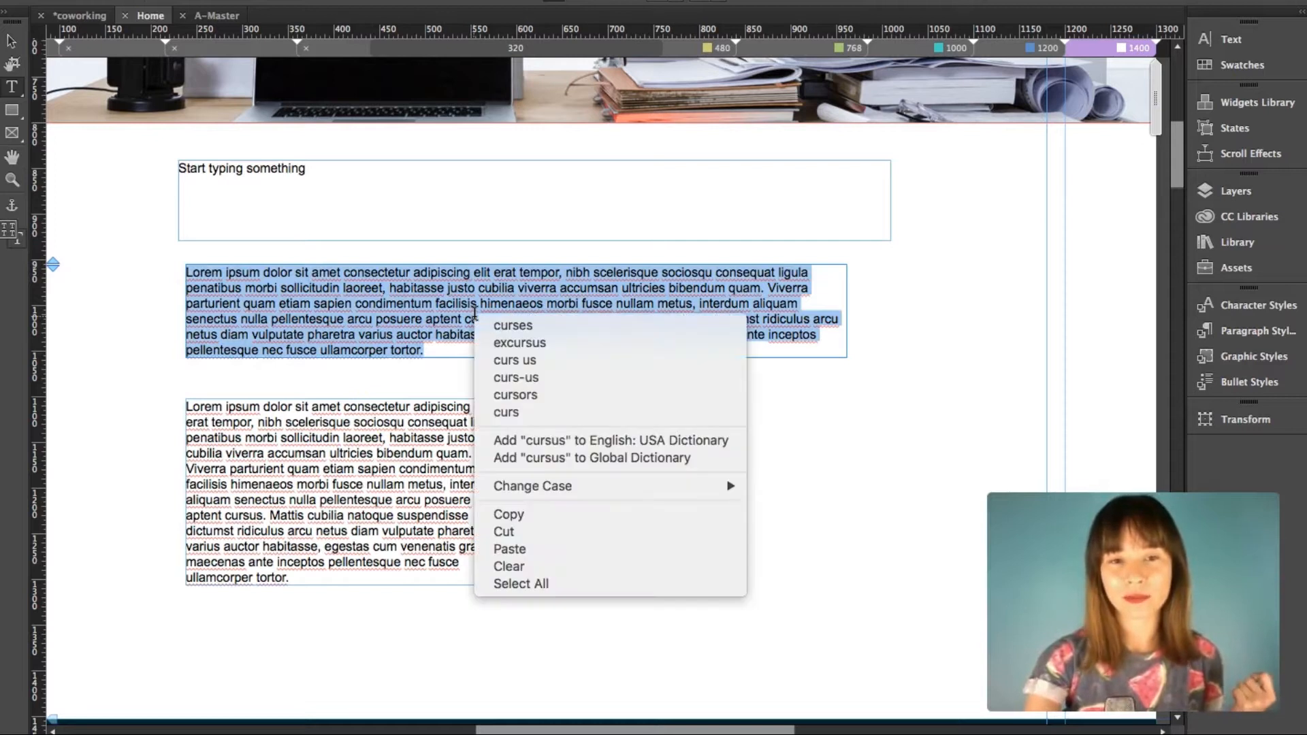
mouse_move(652, 488)
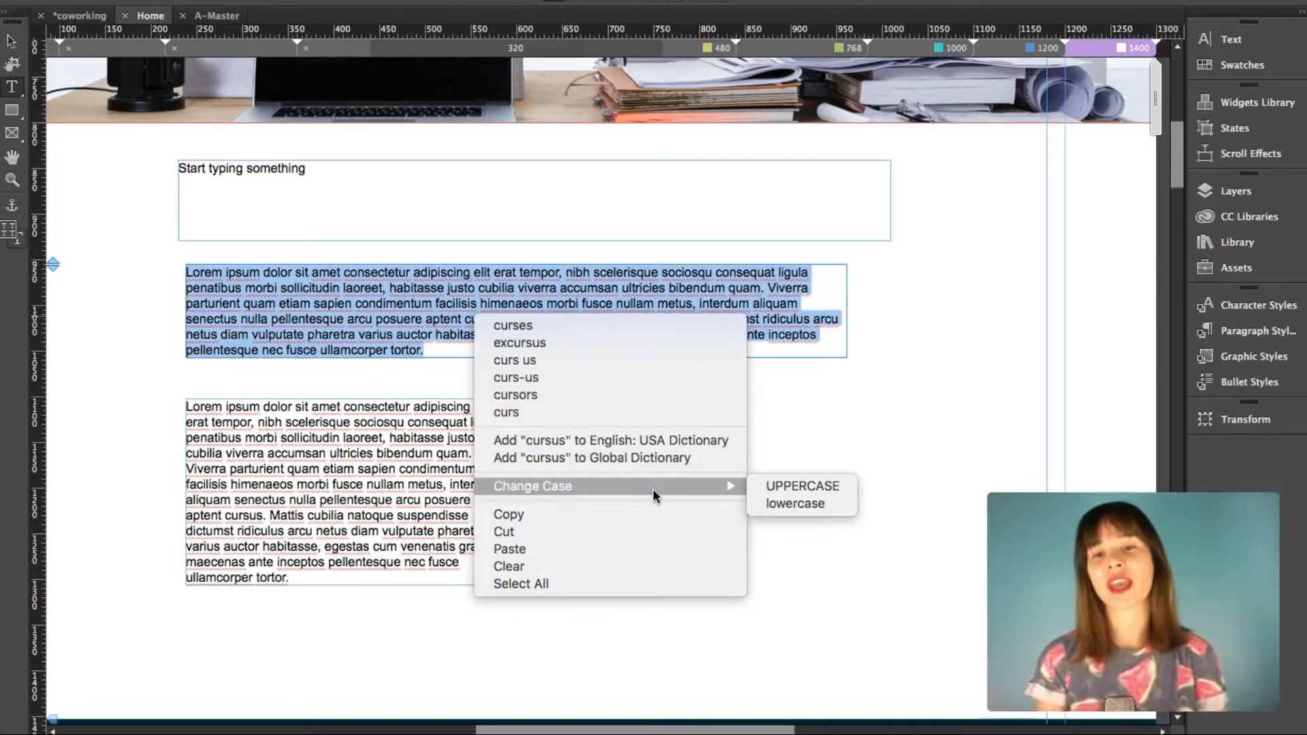
mouse_move(739, 476)
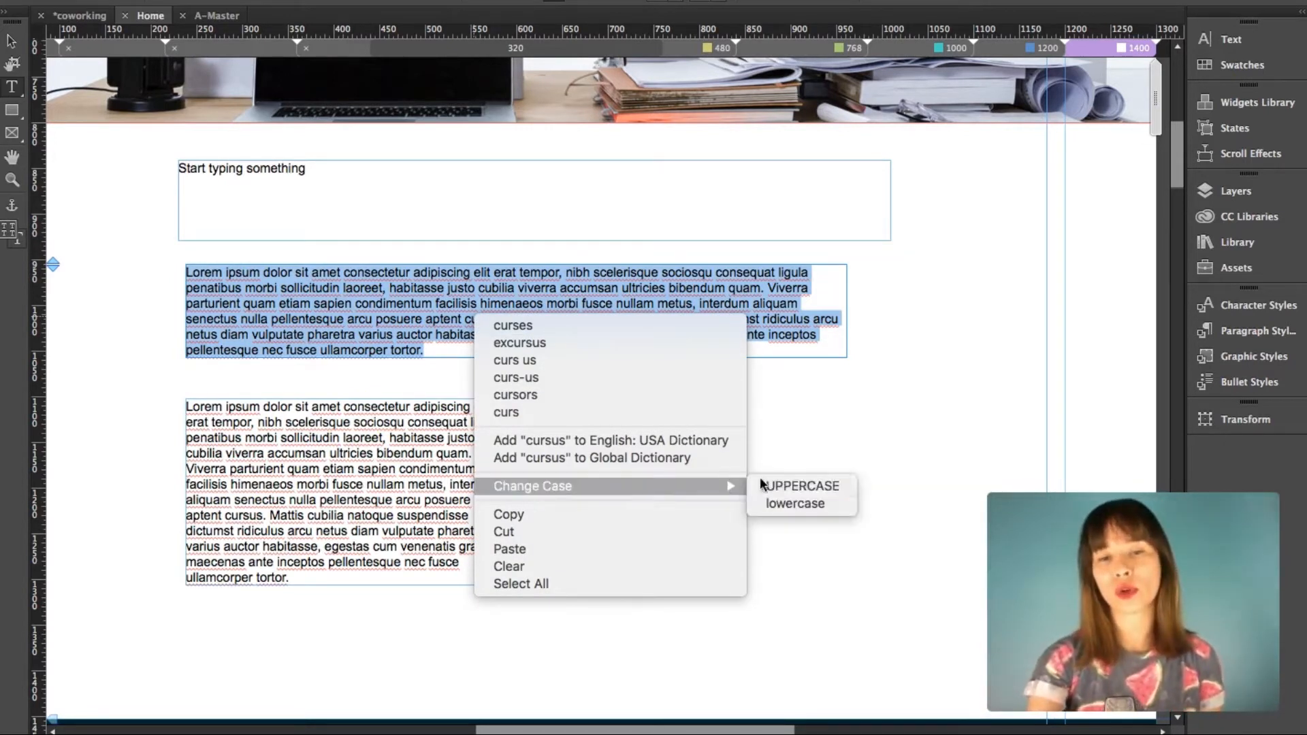
click(782, 479)
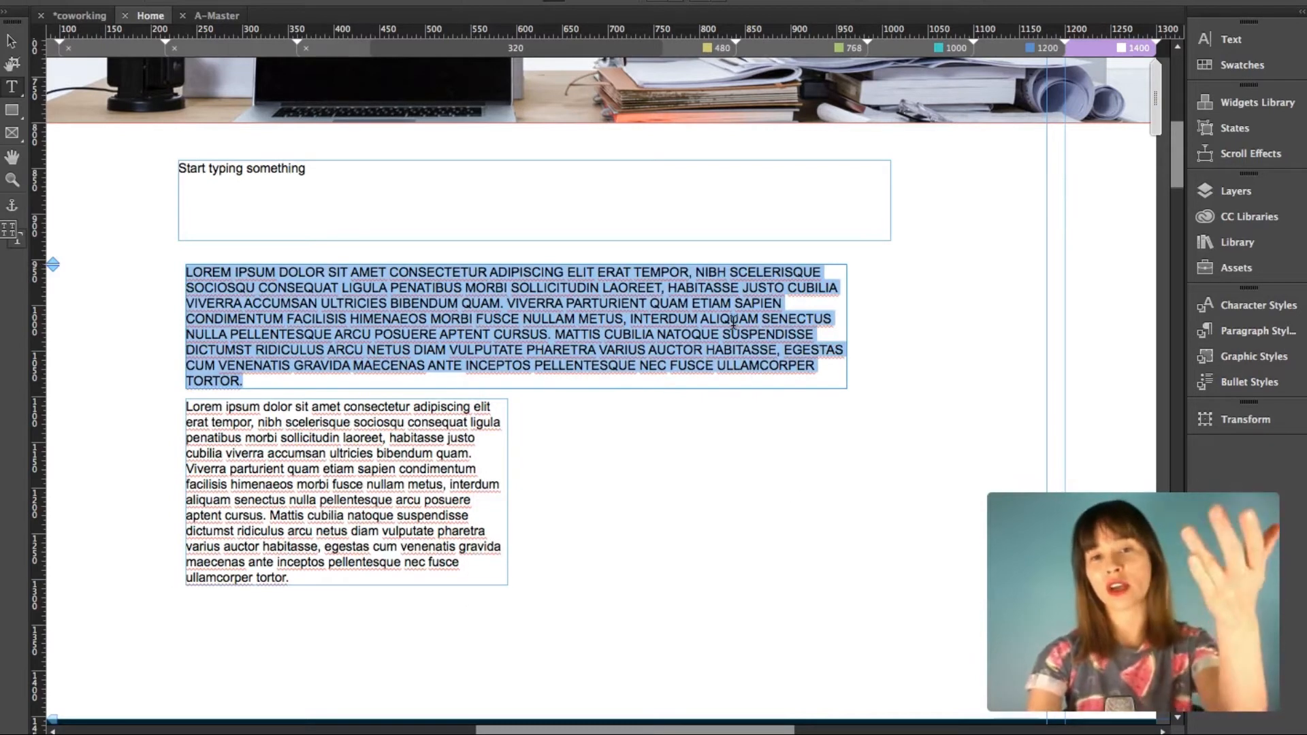
- Change the case of the phrase "accumsan ultricies bibendum quam. Viverra parturient quam etiam" in the narrow lorem ipsum frame to UPPERCASE
click(519, 357)
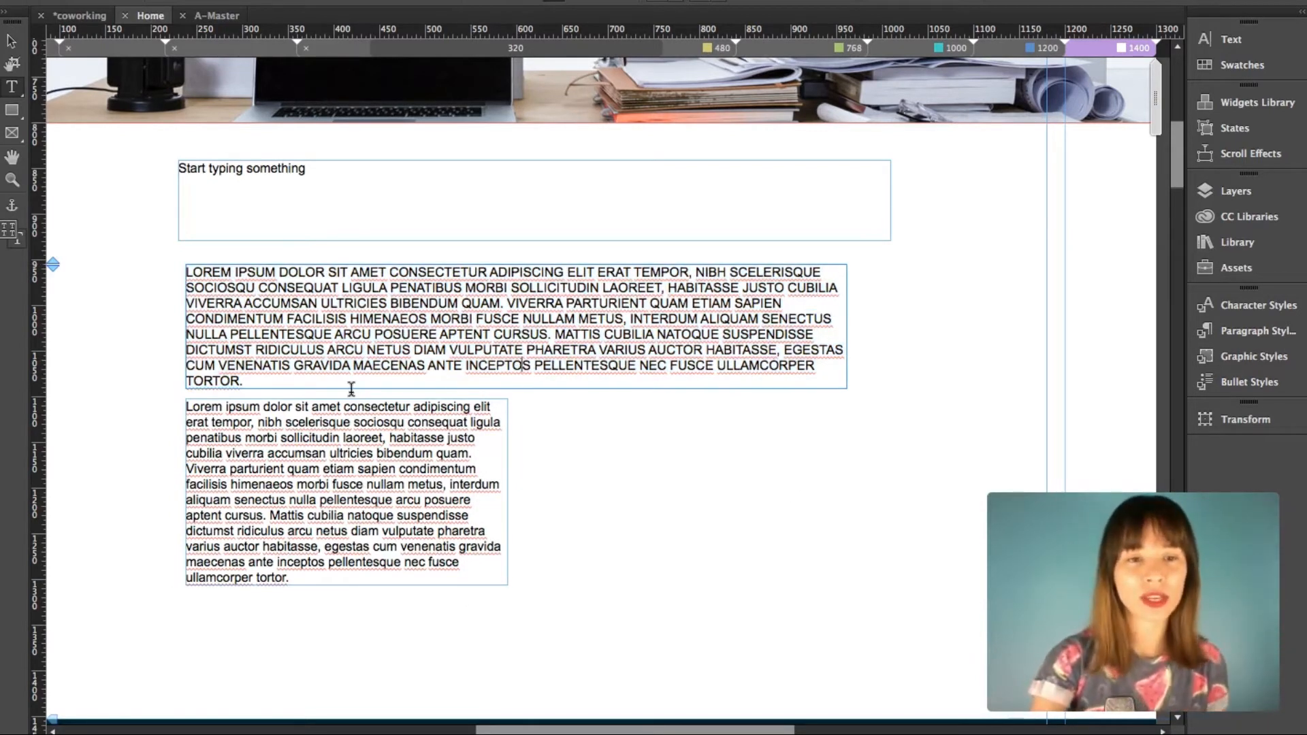
drag(267, 453, 356, 463)
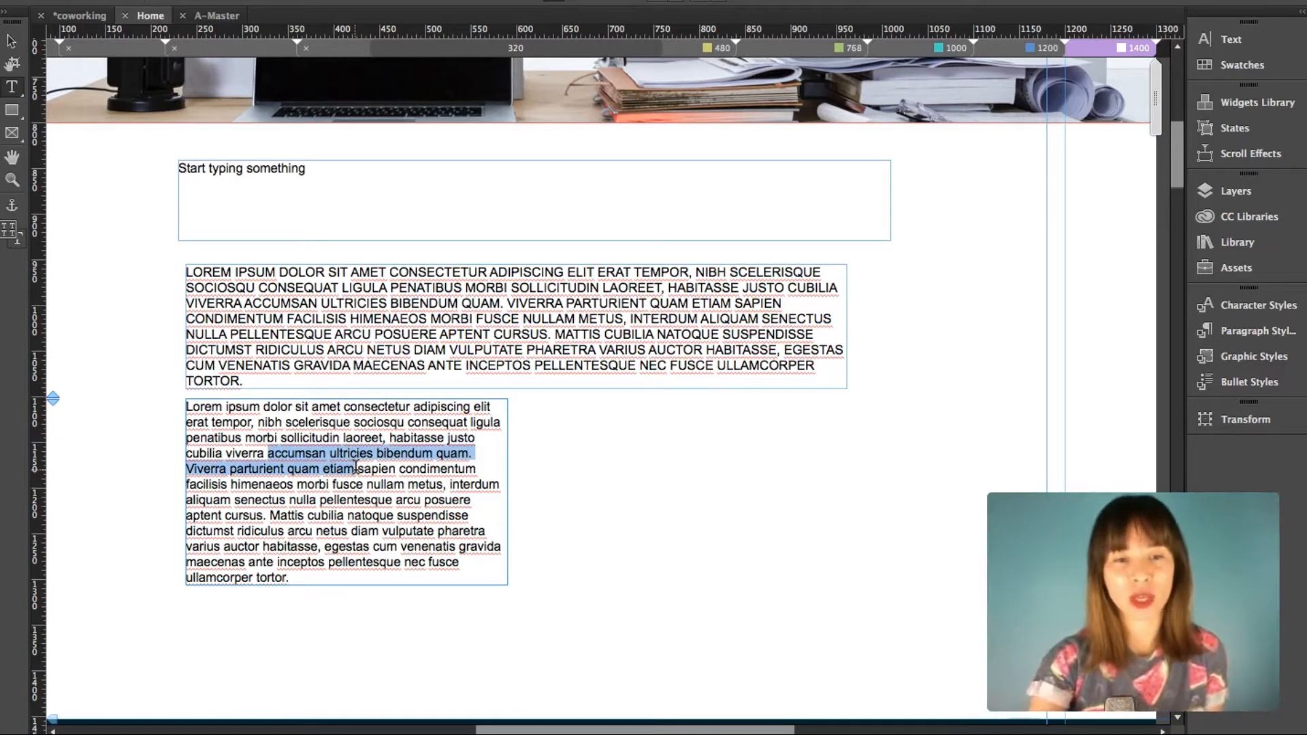
right_click(318, 456)
mouse_move(592, 542)
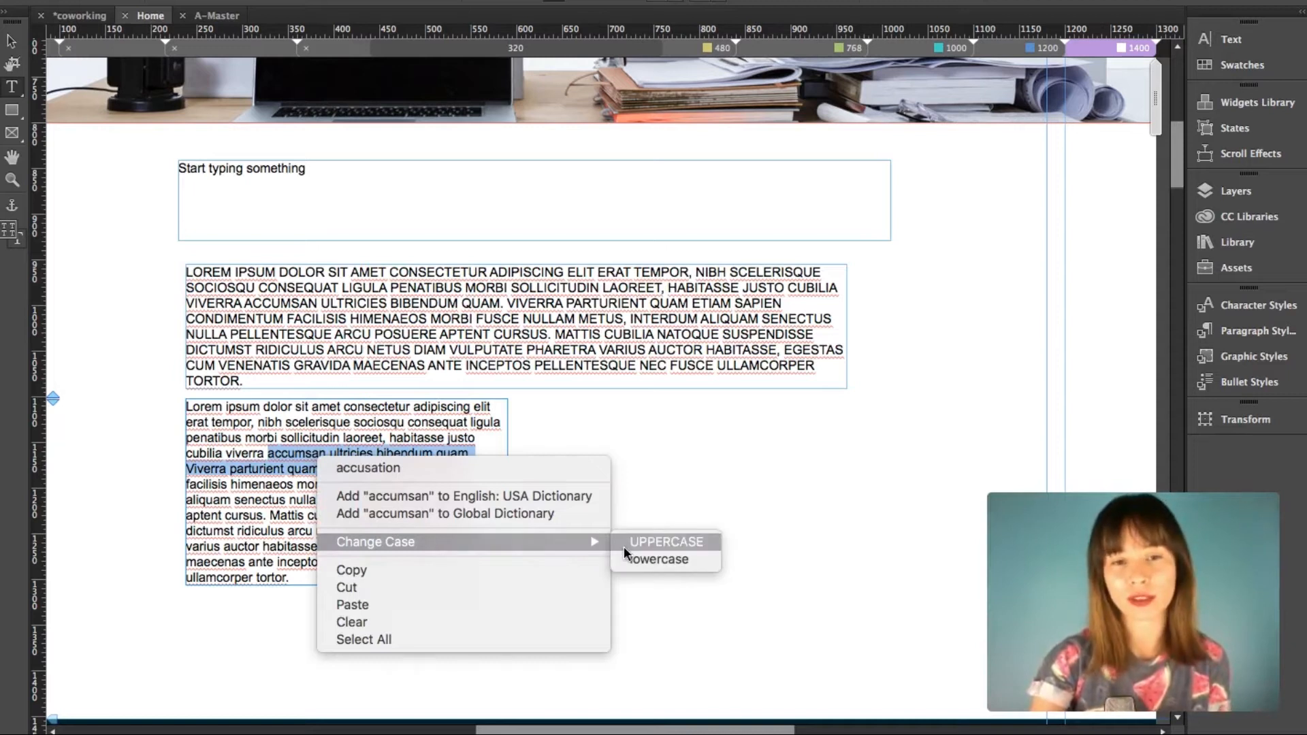
click(646, 542)
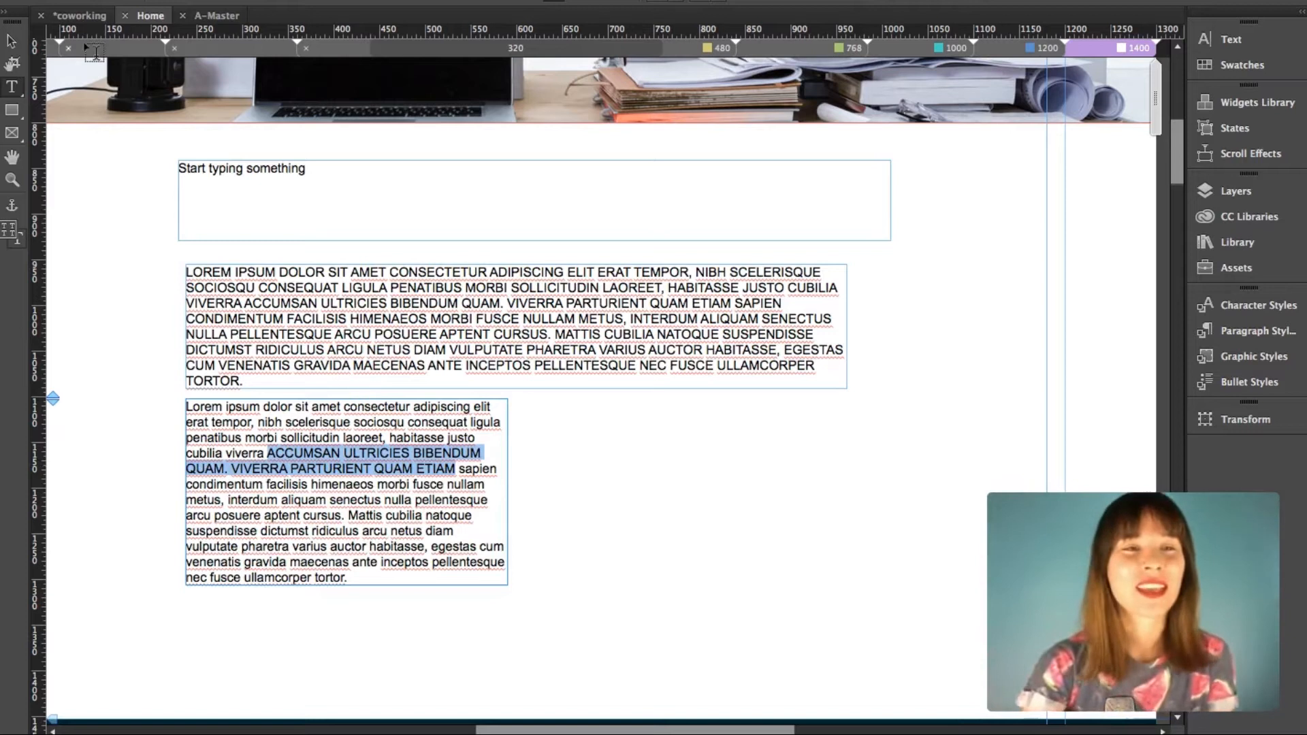
- Select all three text frames beneath the header image together and delete them
click(11, 41)
click(87, 218)
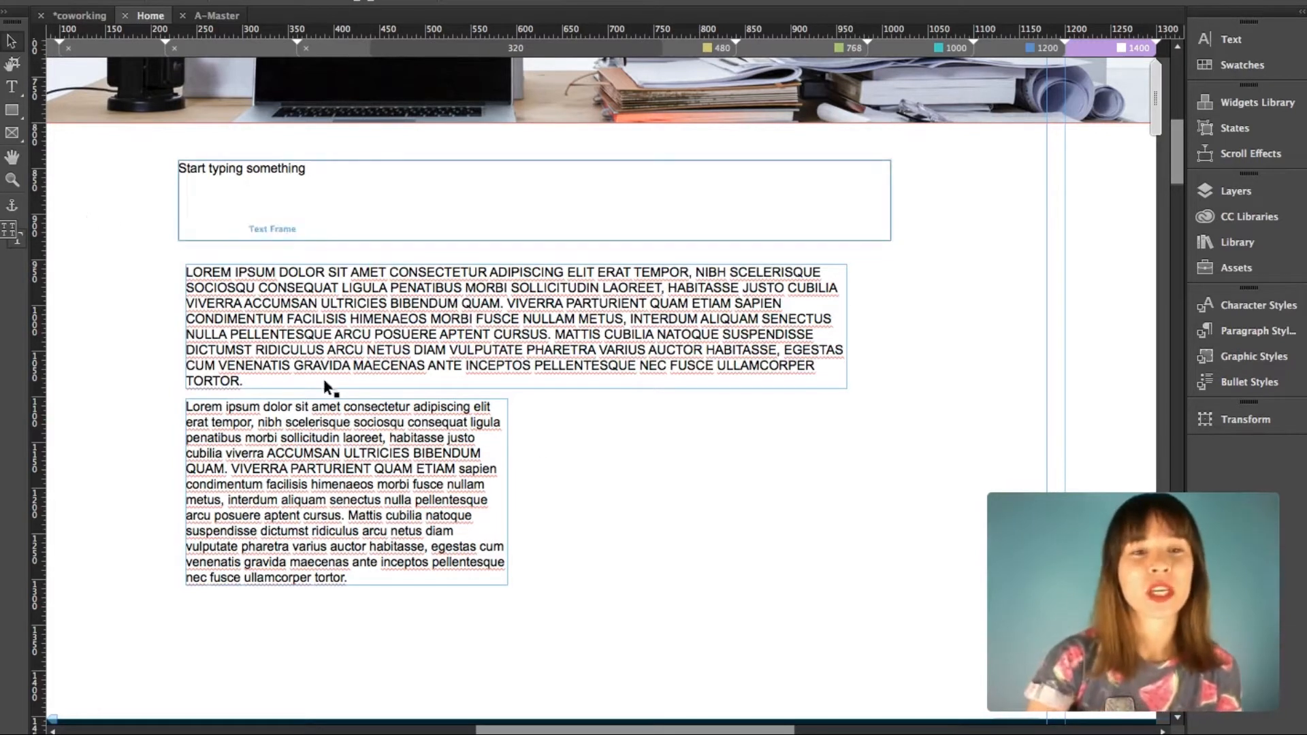
drag(595, 587, 332, 202)
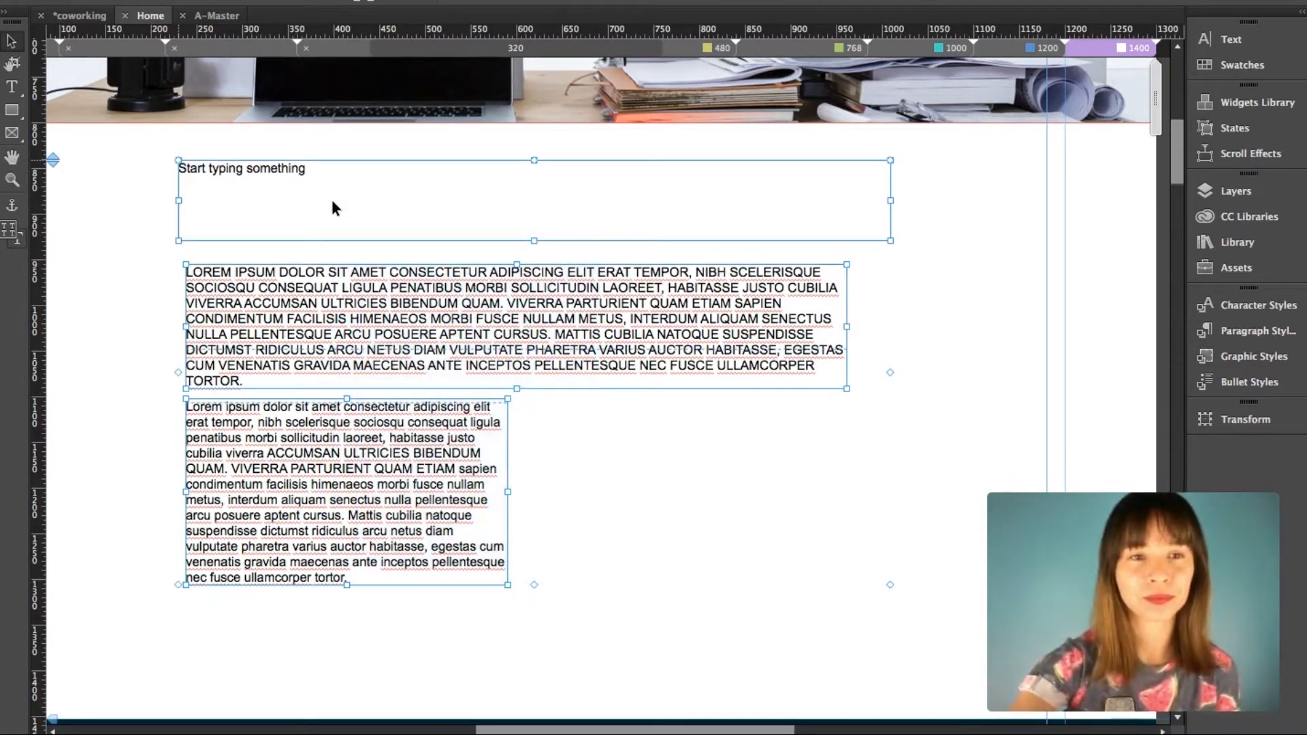
key(Delete)
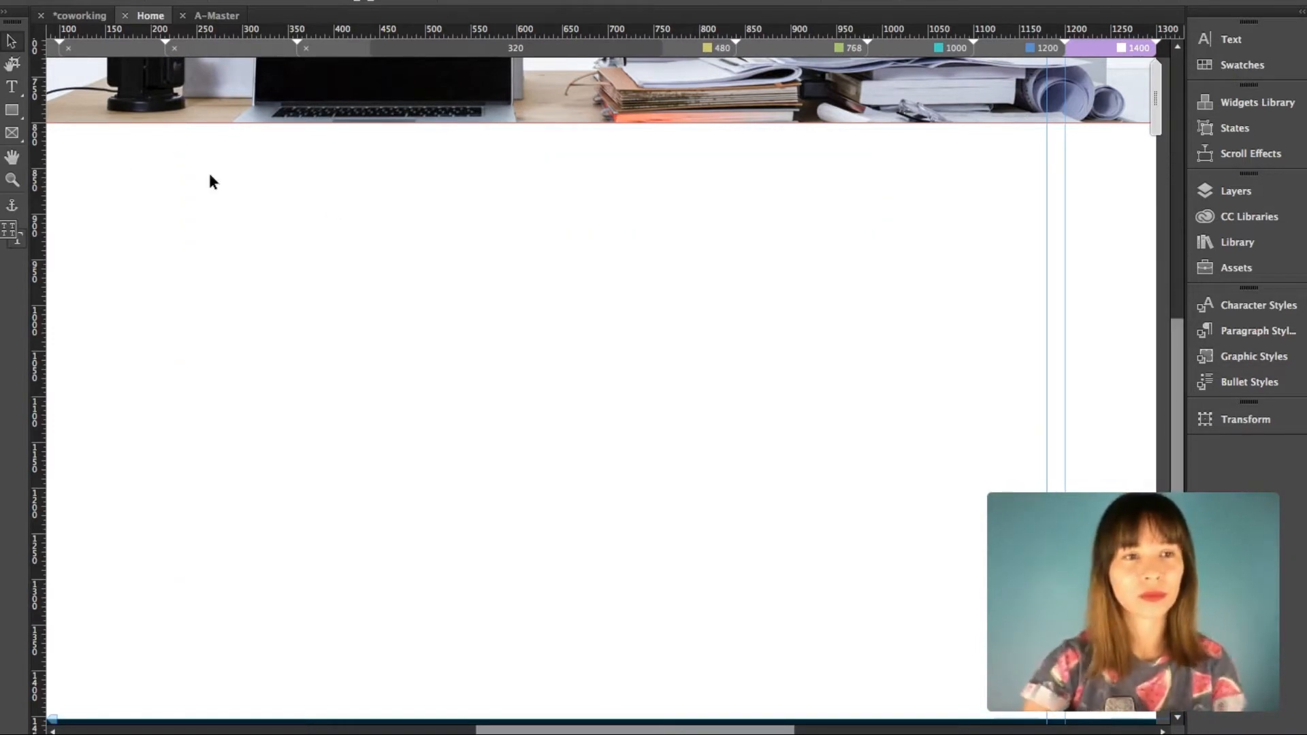
- Draw a text frame about 535 px wide just below the header image and enter "WHAT SERVICES WE OFFER?"
click(23, 180)
alt+click(549, 280)
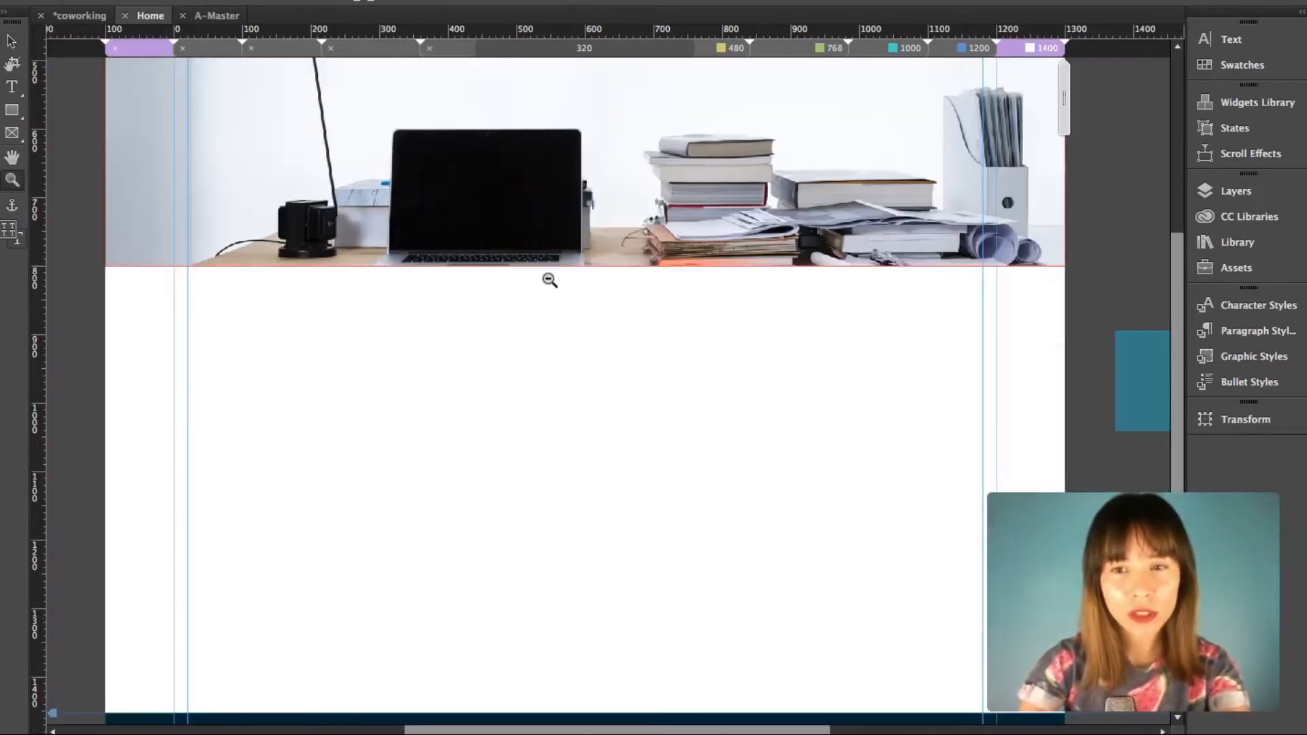
scroll(549, 279, left, 1)
scroll(549, 280, down, 1)
click(12, 85)
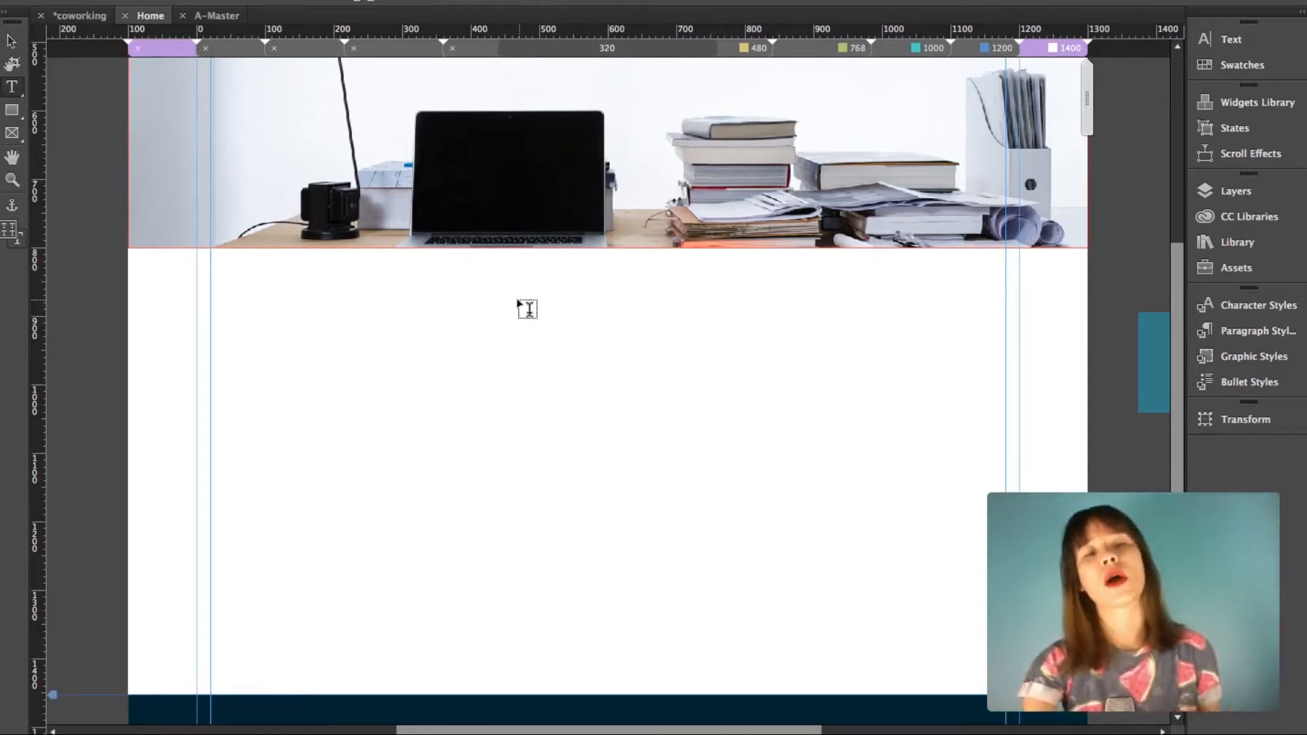
drag(405, 273, 771, 300)
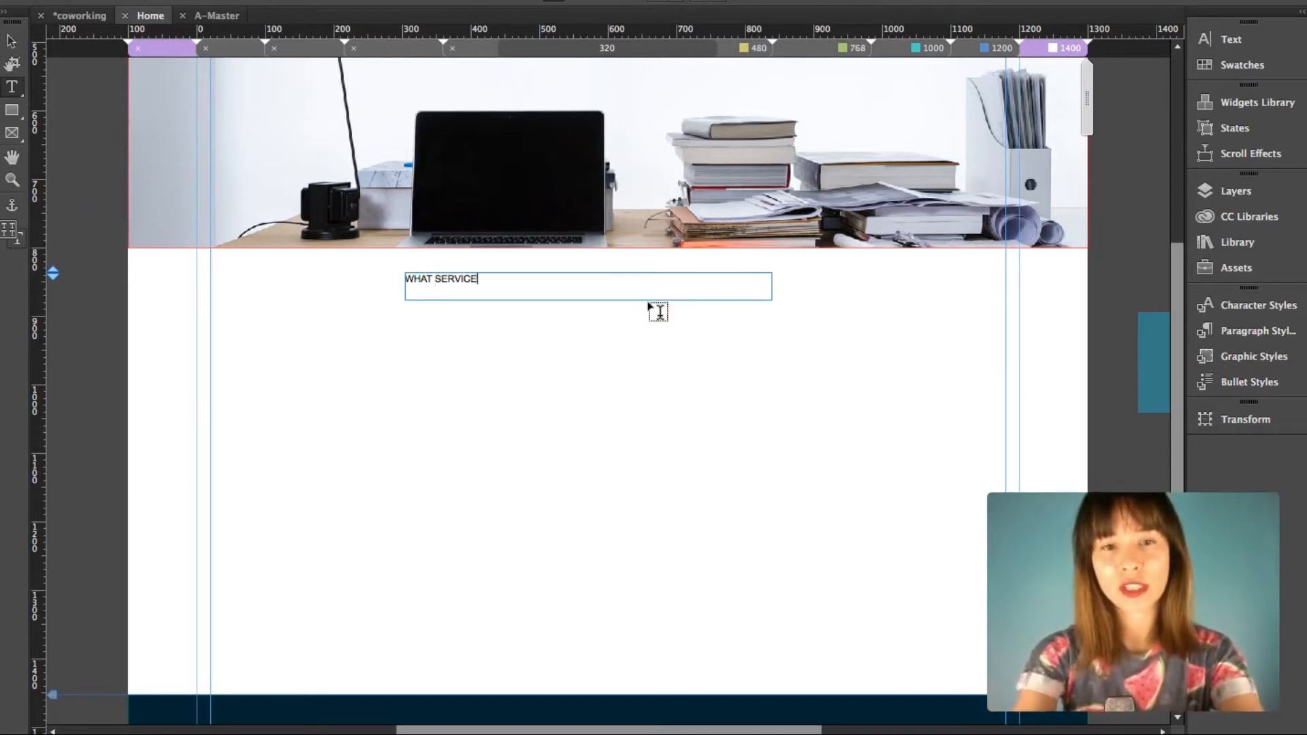
text(R?)
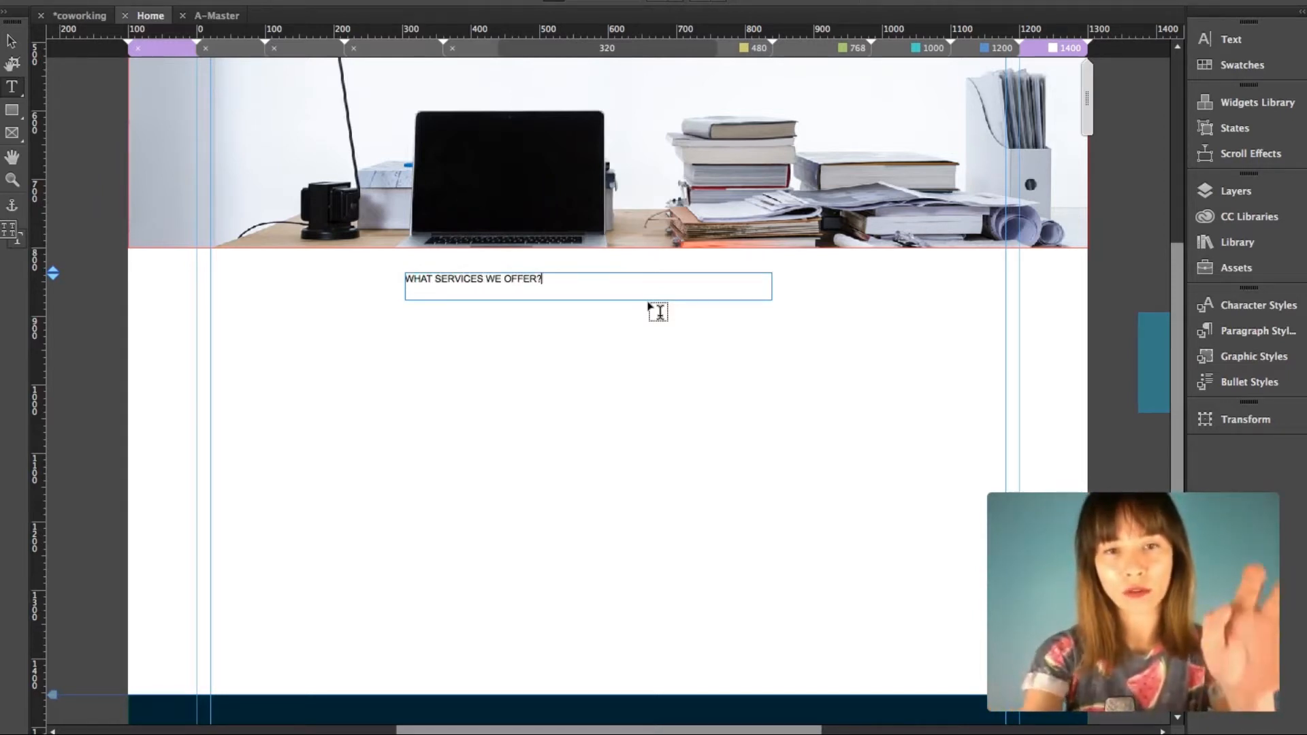
click(13, 45)
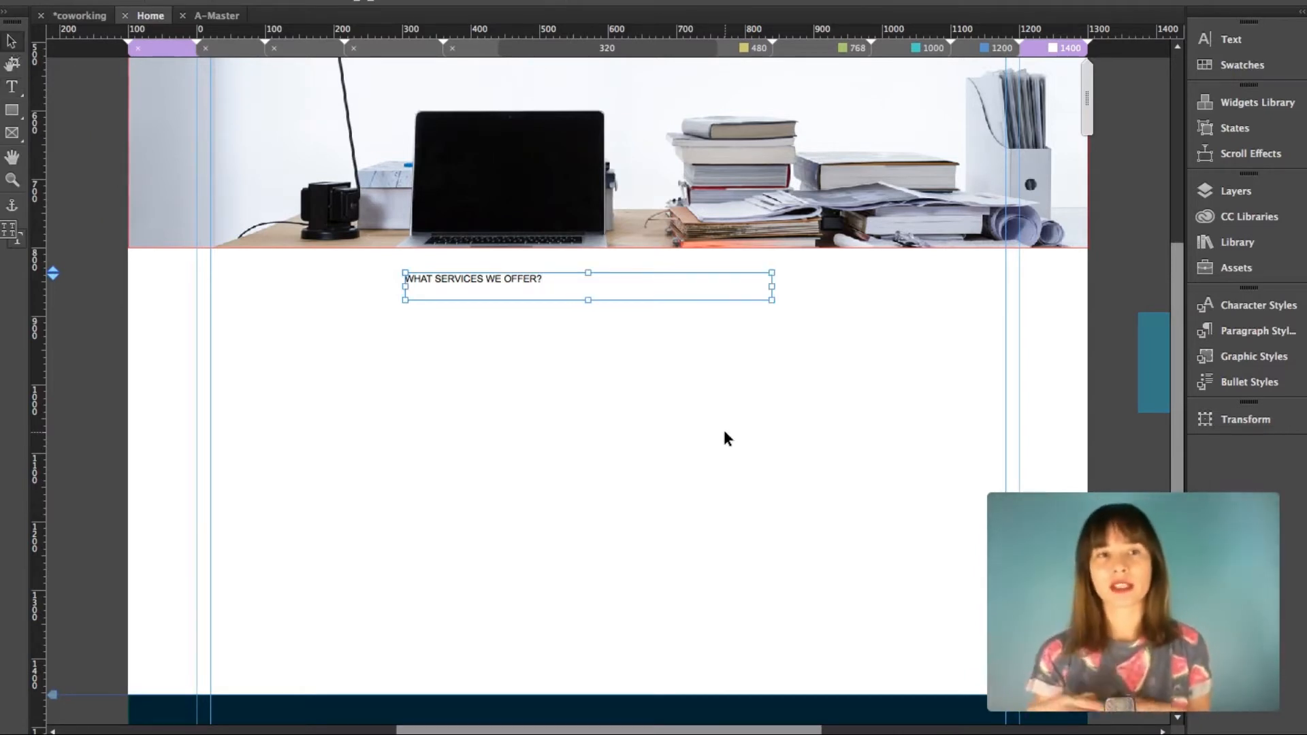
- Look through the available font categories, filter the fonts for Raleway, and apply Raleway Heavy to the services heading
click(1230, 41)
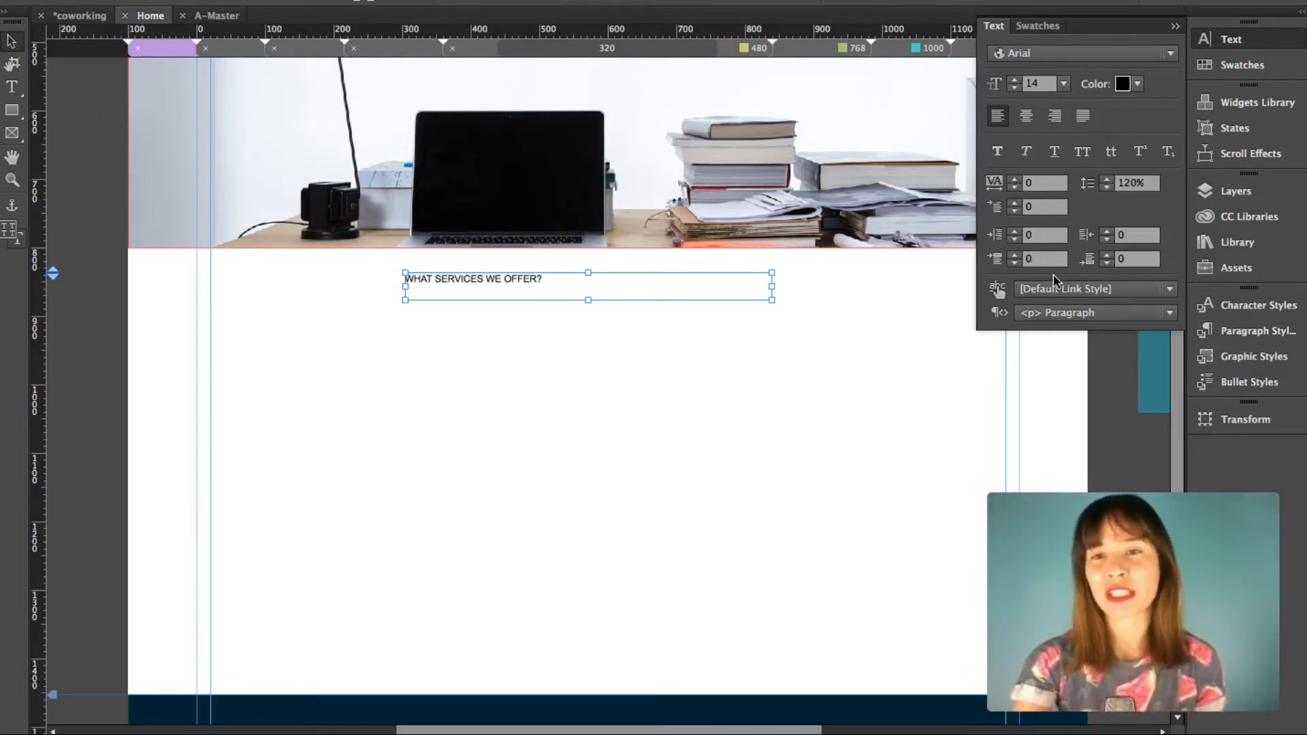
click(1058, 54)
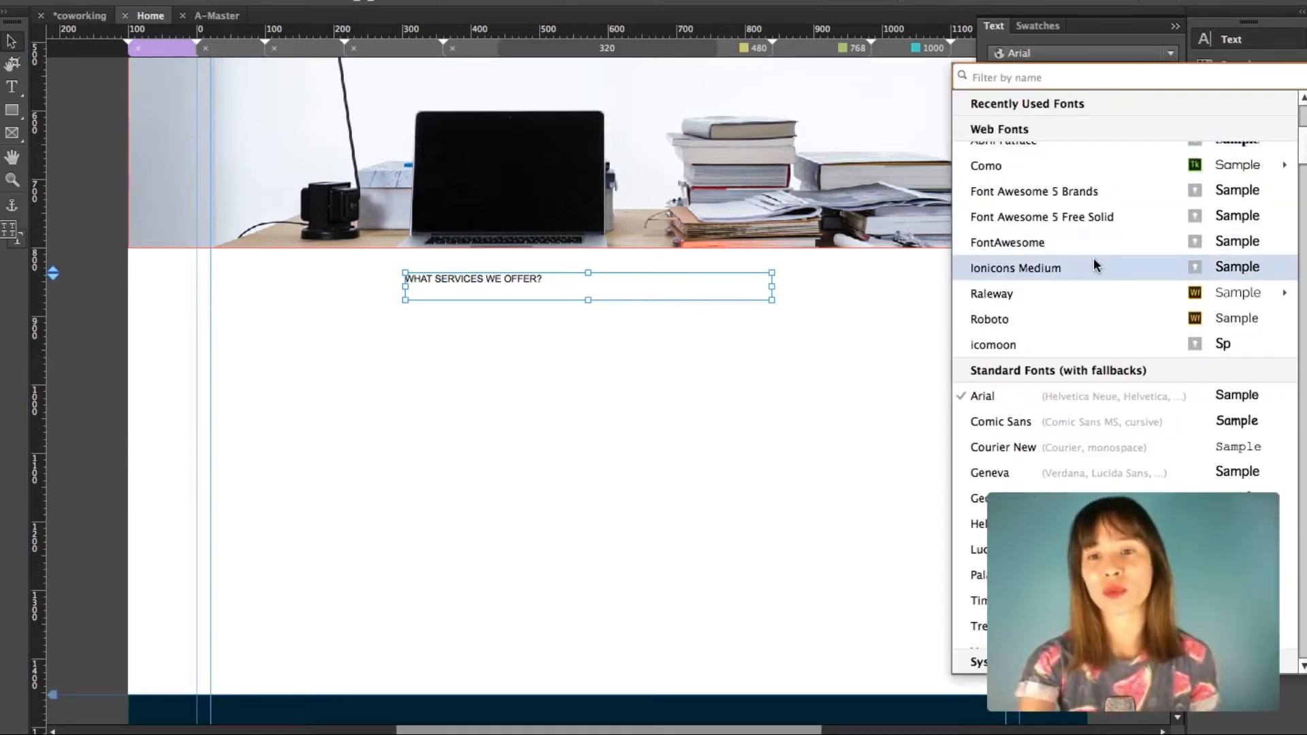
scroll(1093, 257, up, 5)
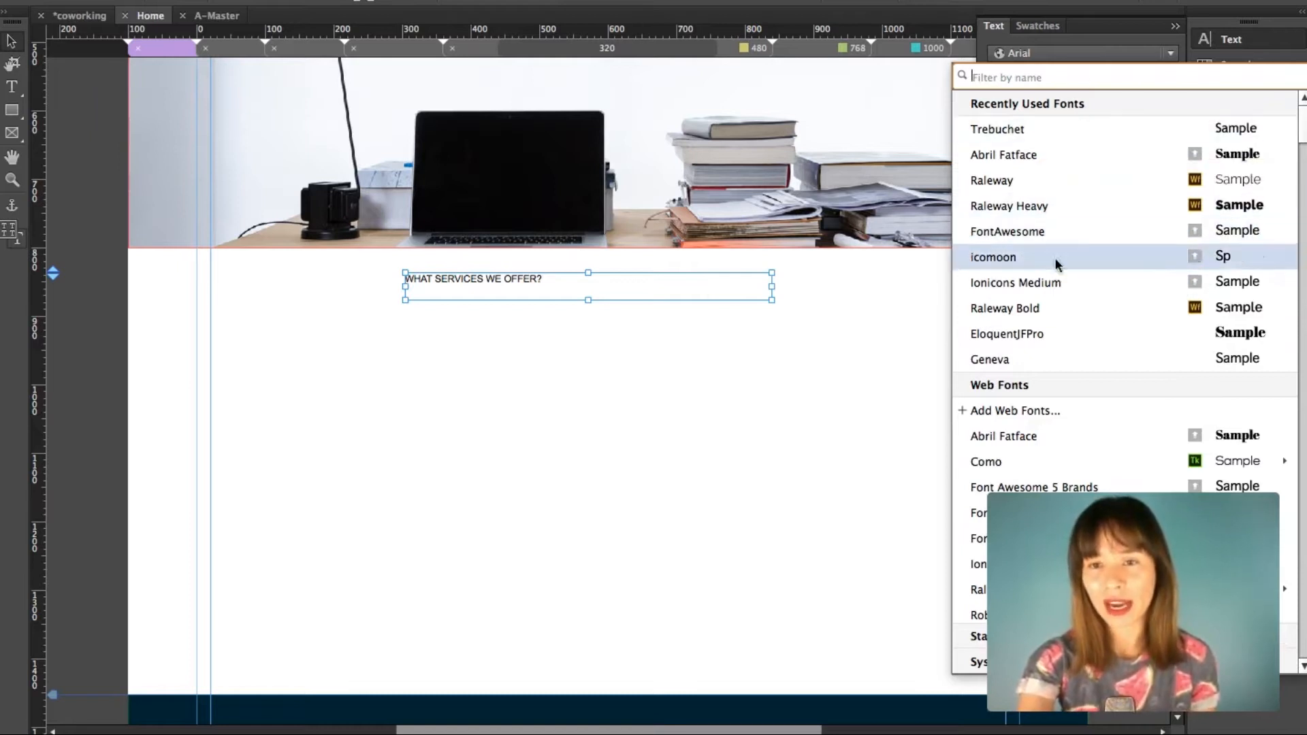
click(1055, 50)
click(1021, 60)
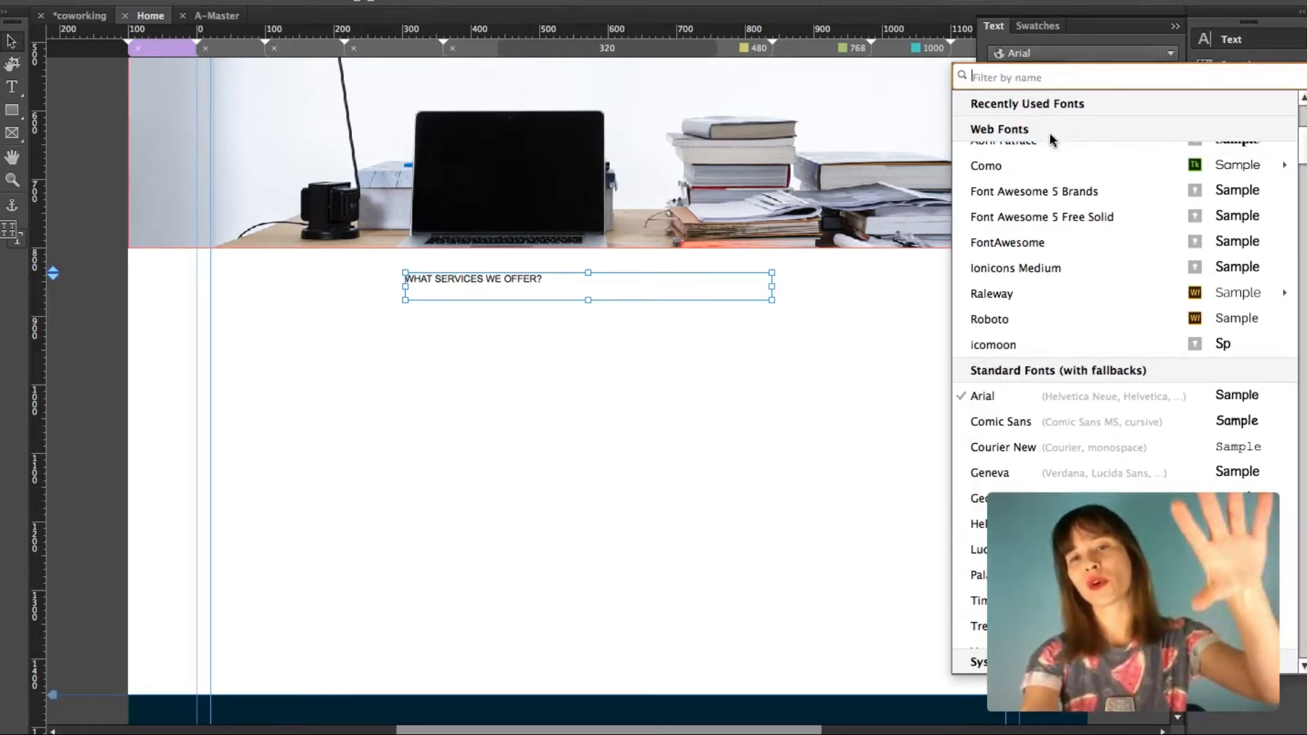
scroll(1019, 133, up, 2)
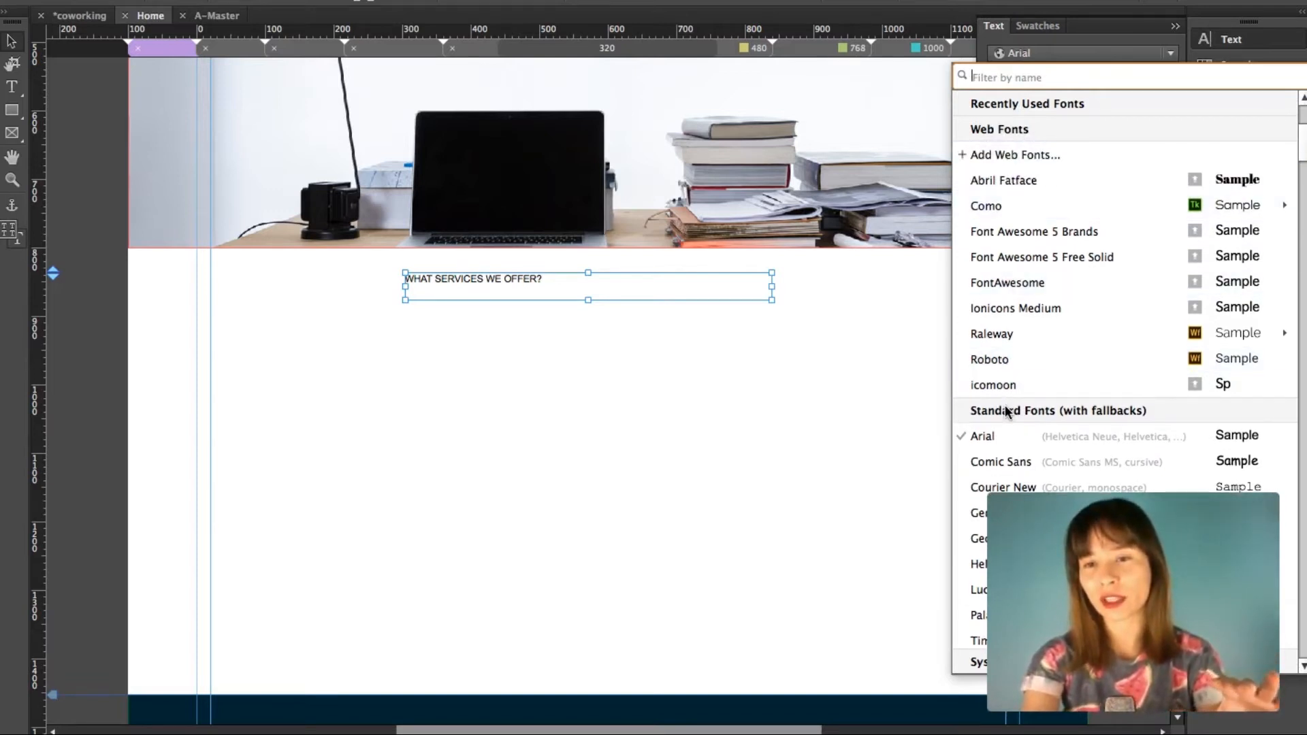
scroll(1001, 408, down, 5)
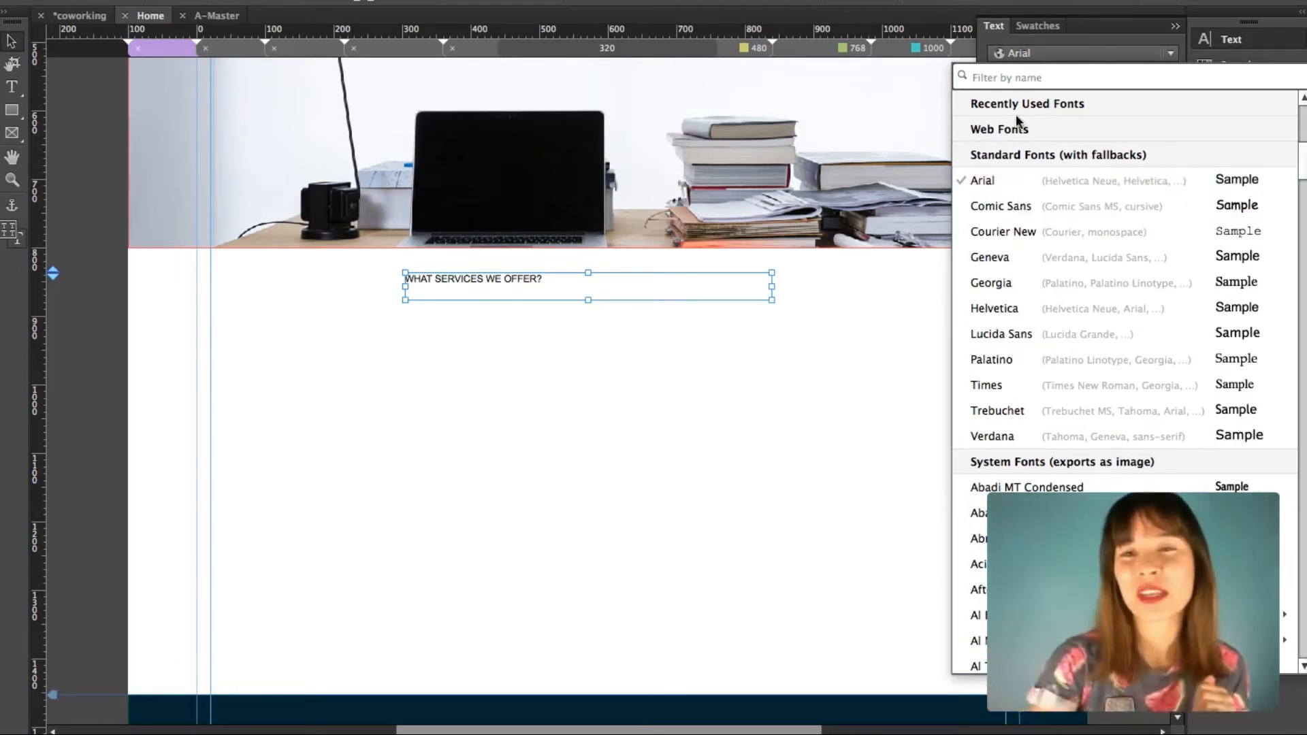
click(992, 77)
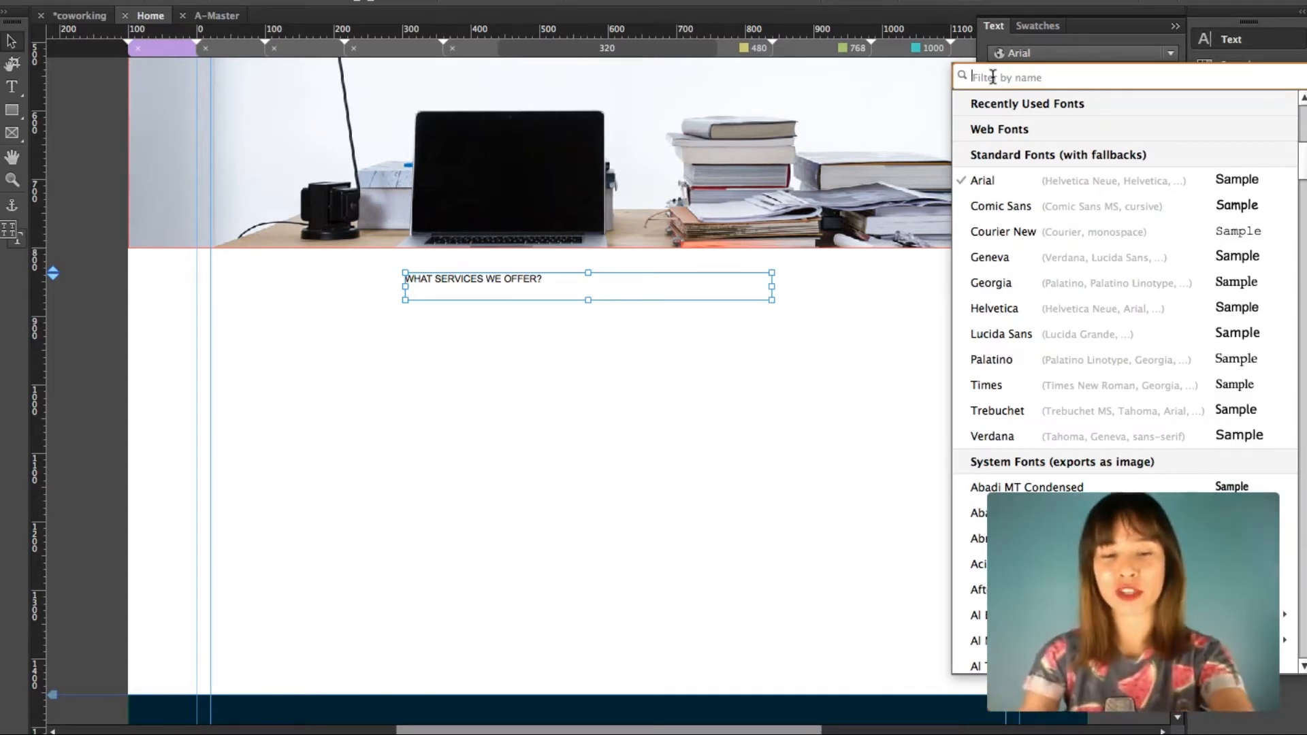
text(RALEW)
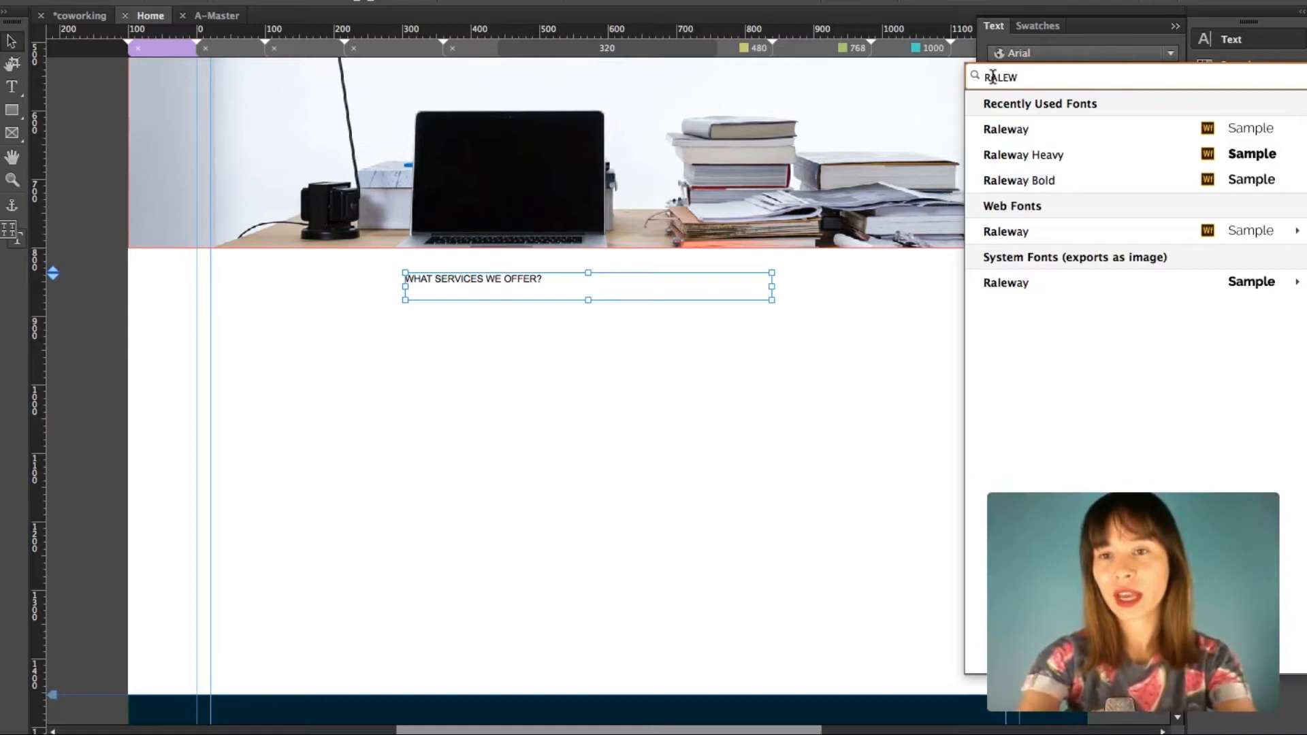
key(BackSpace)
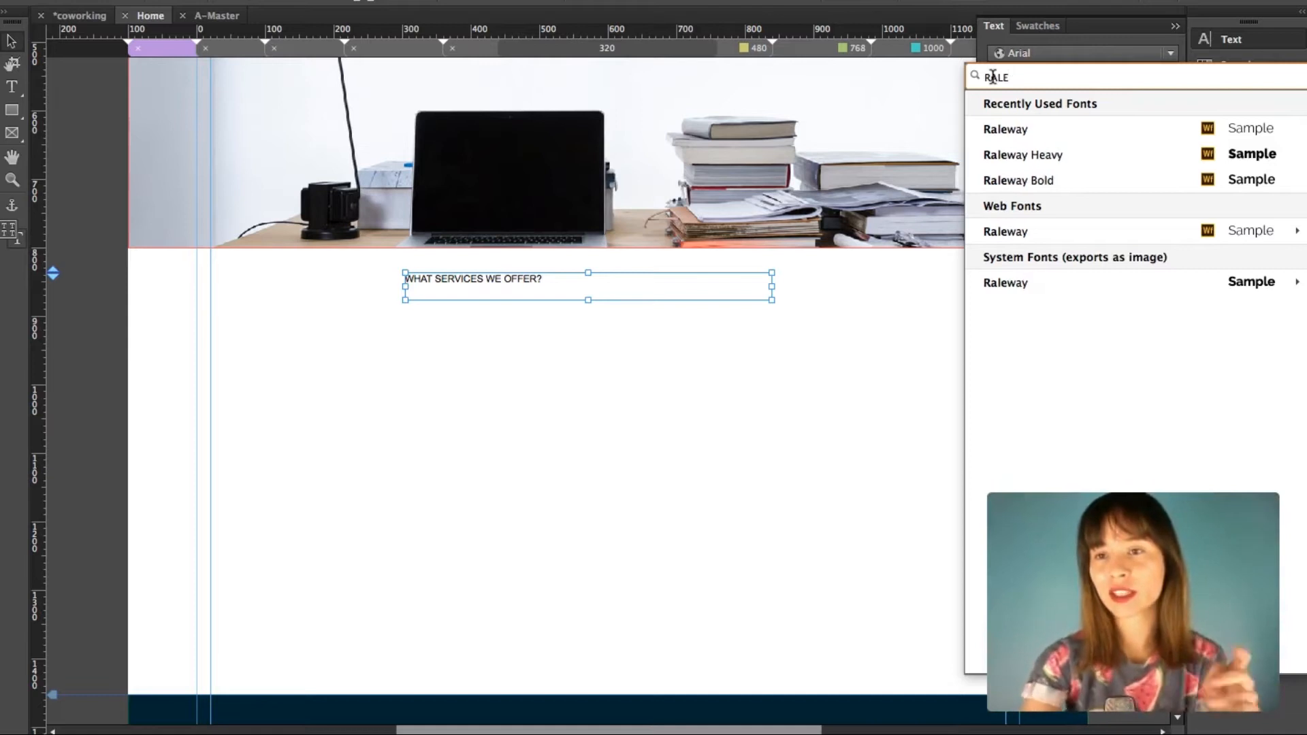
click(1028, 163)
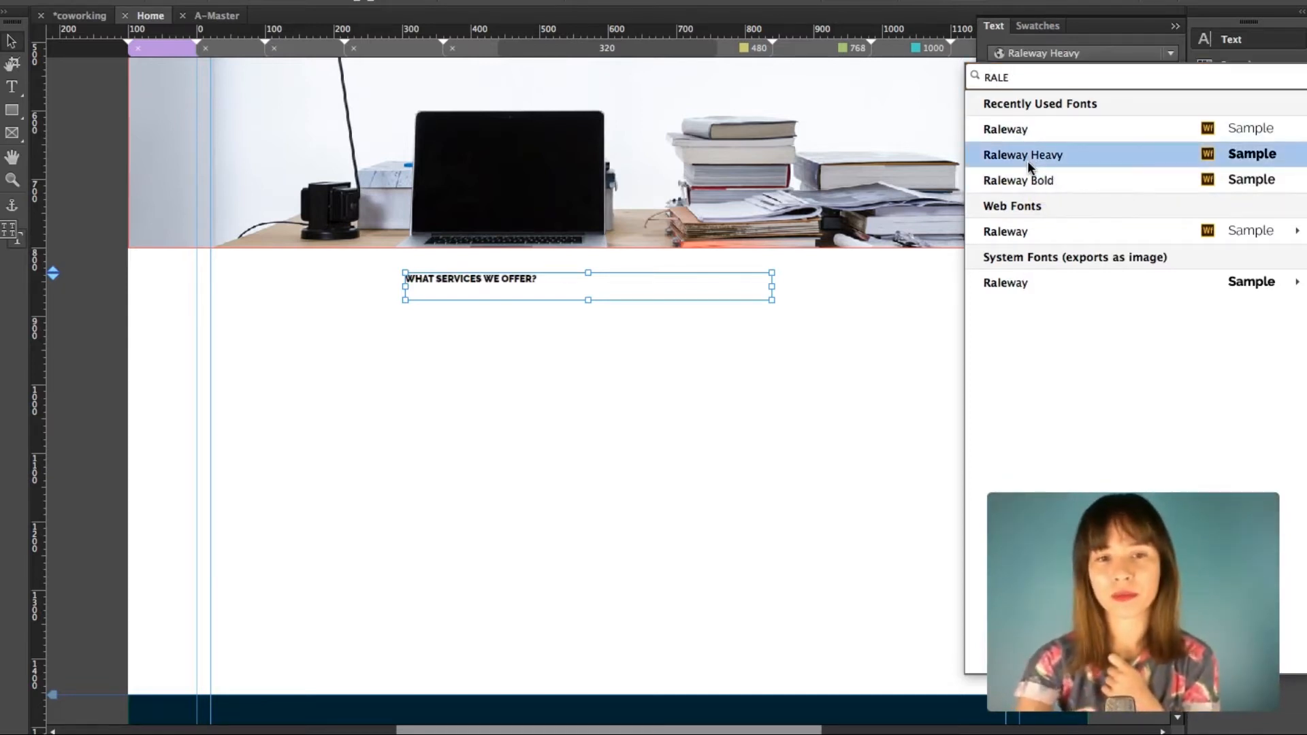
click(551, 394)
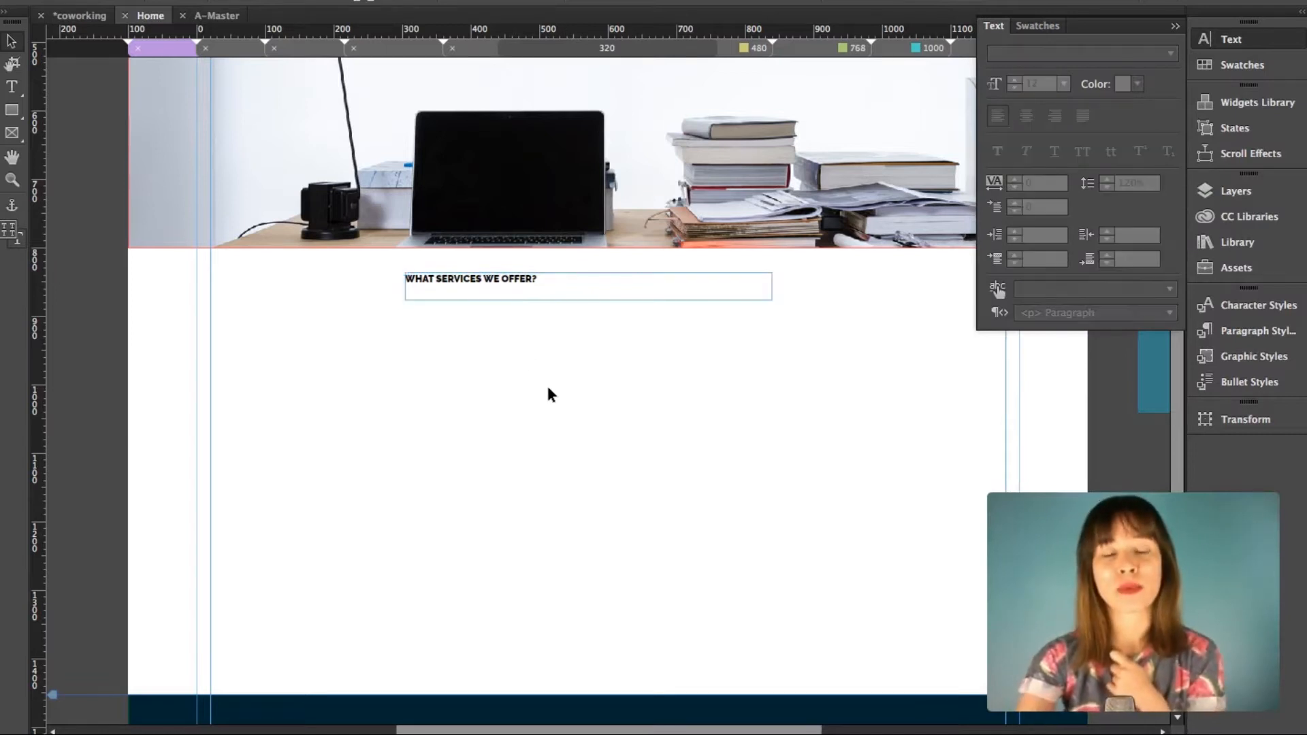
- Set the services heading's font size to 36 and centre the text in its frame
click(503, 281)
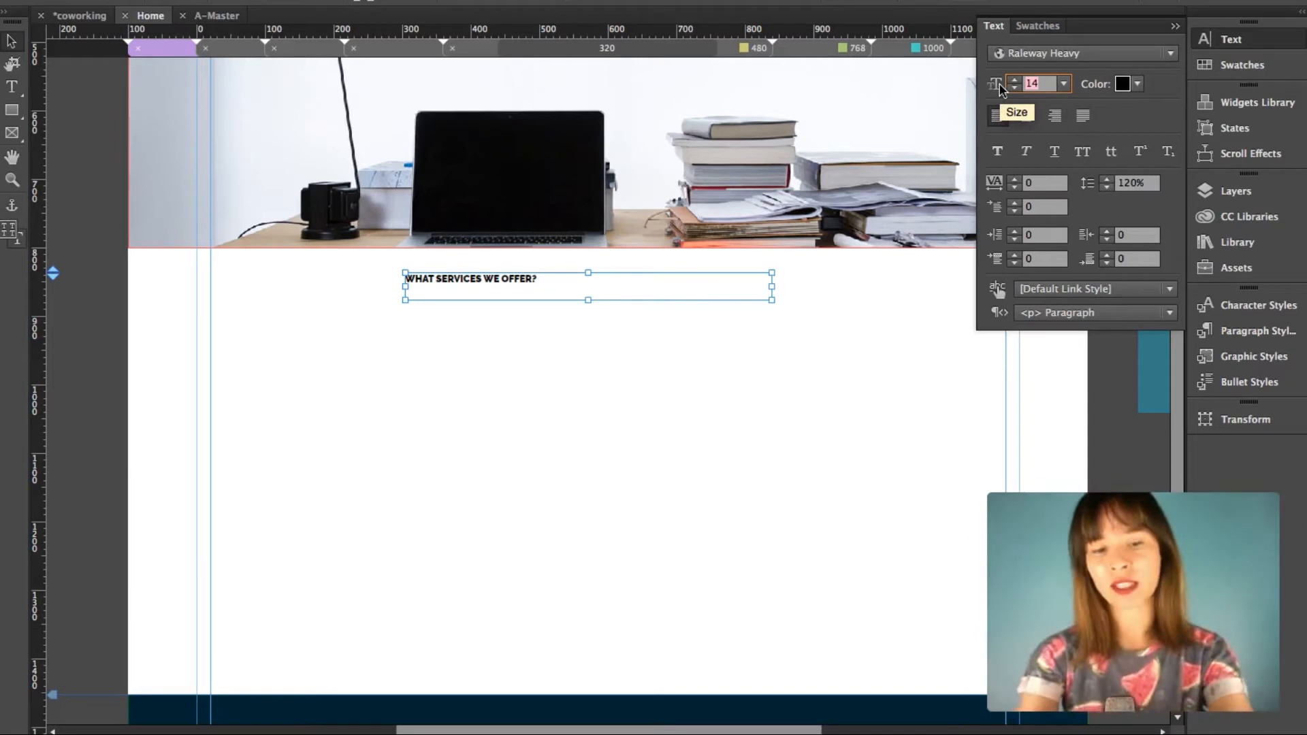
key(Return)
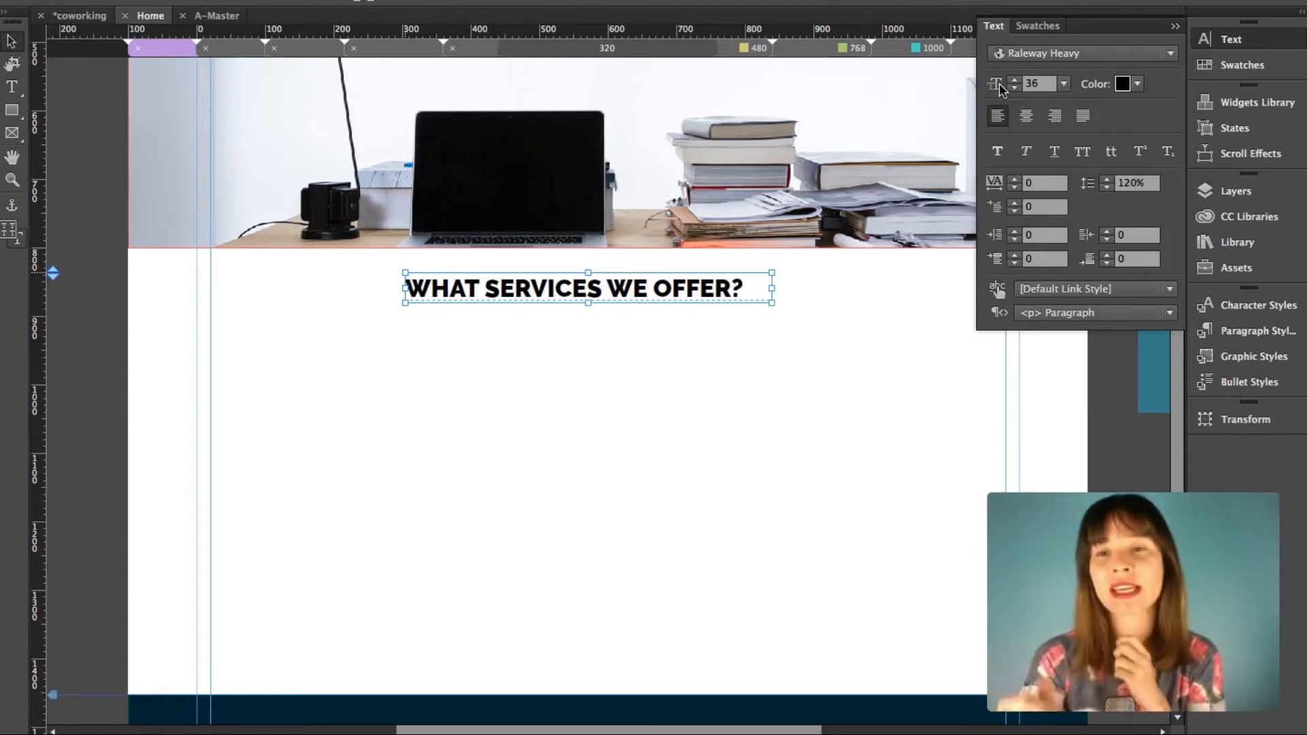
click(1030, 118)
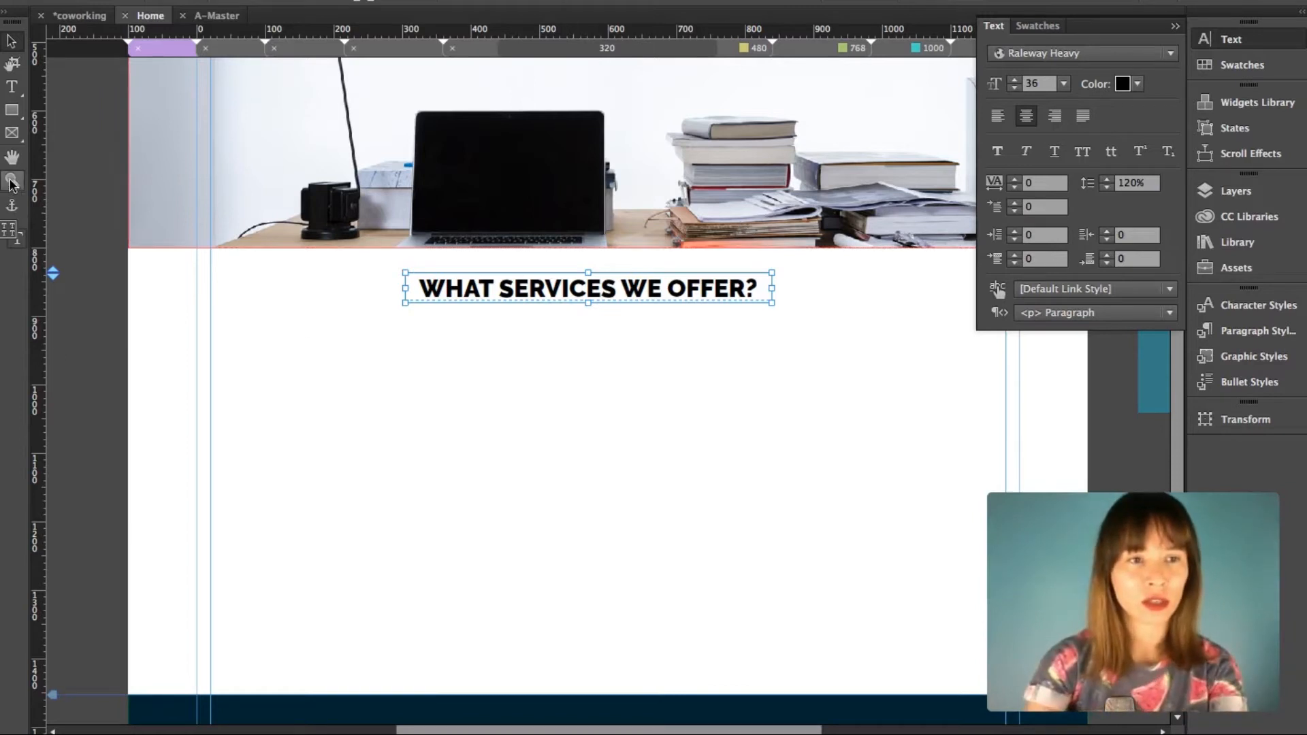
click(469, 417)
- Recolour the services heading with dark navy 002432, sampled from the third colour square beside the page
click(11, 180)
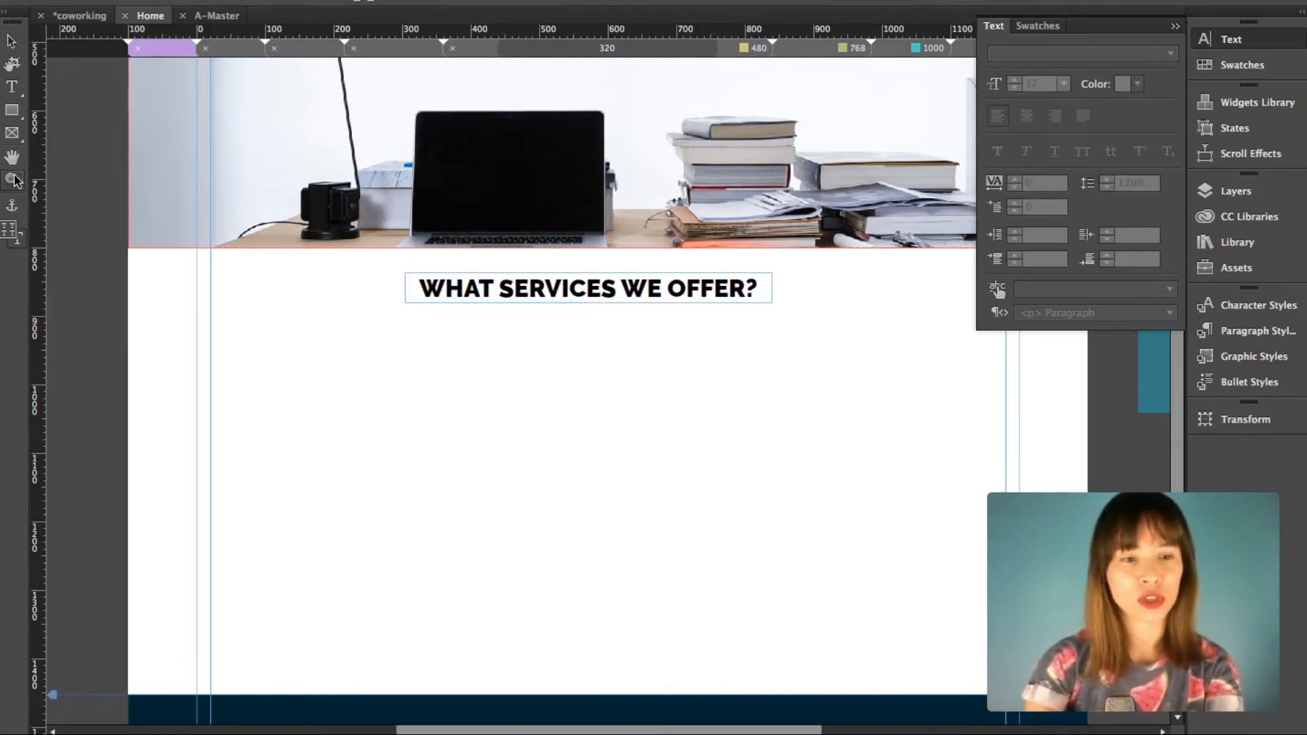
alt+click(514, 406)
scroll(514, 406, right, 5)
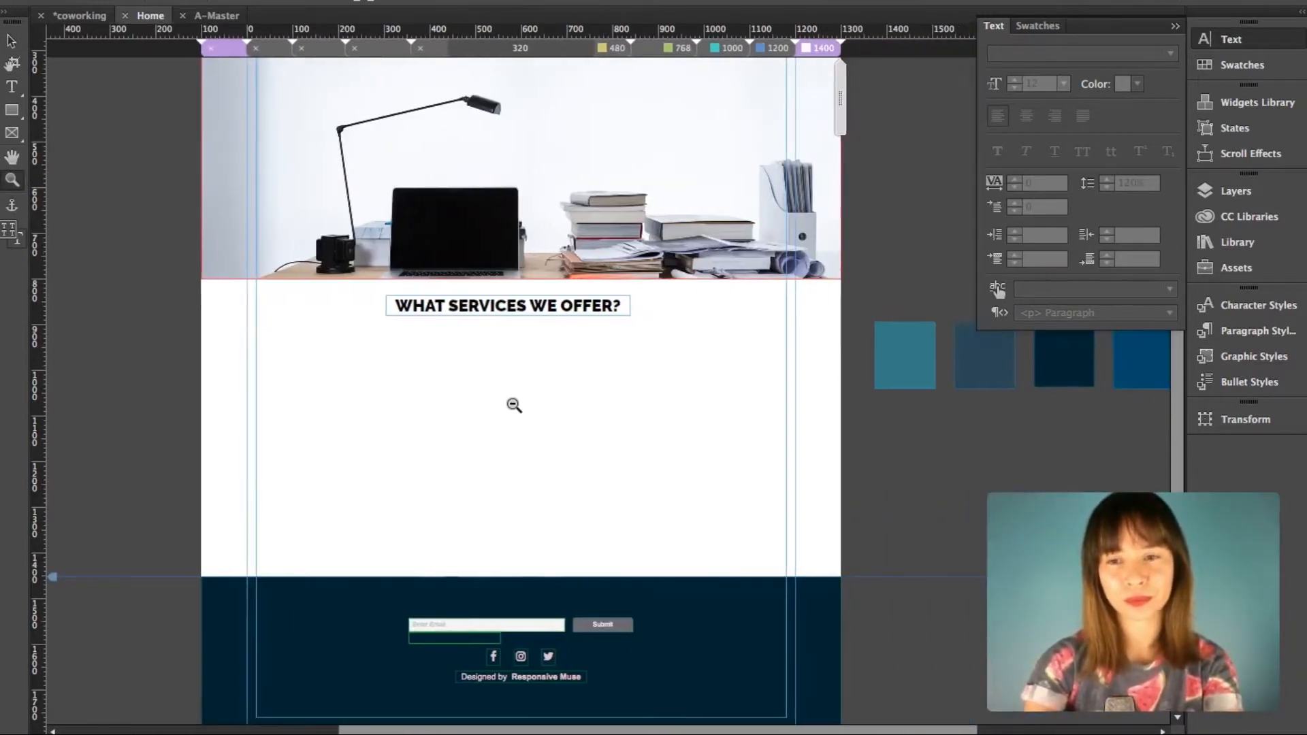
scroll(514, 405, right, 3)
key(v)
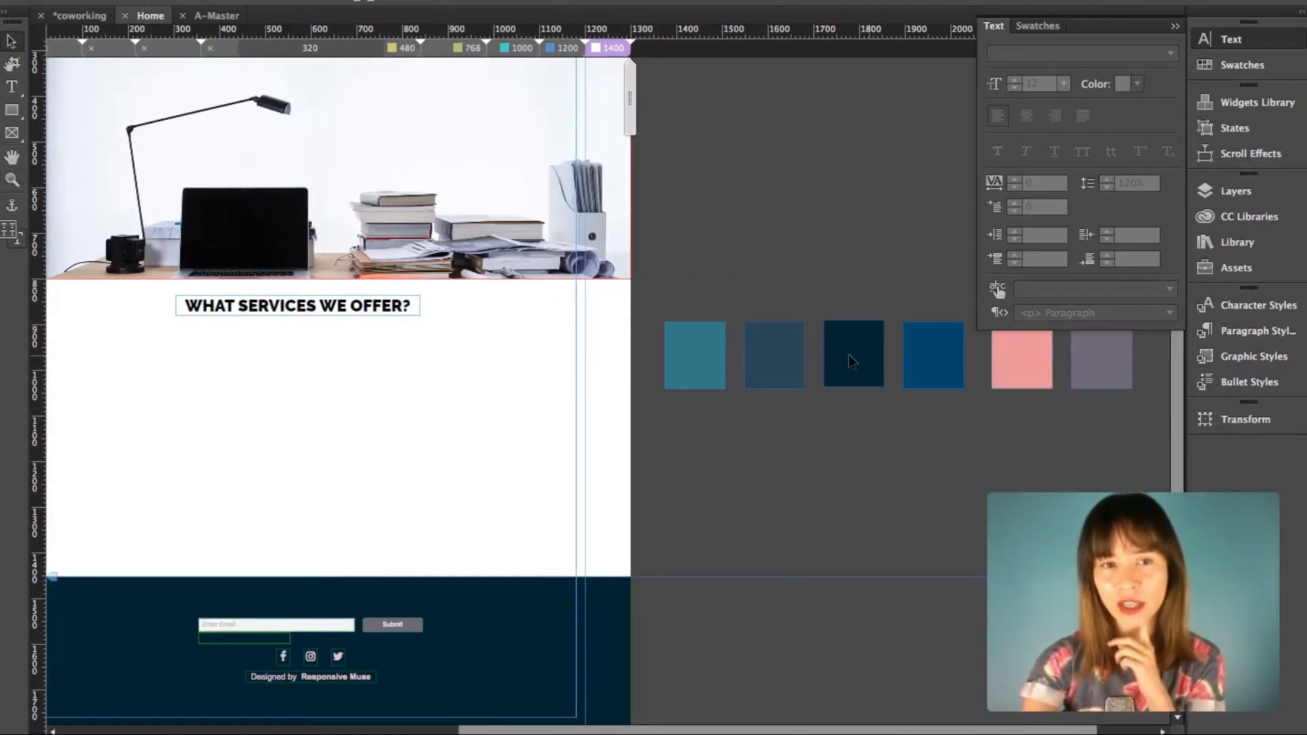
click(325, 313)
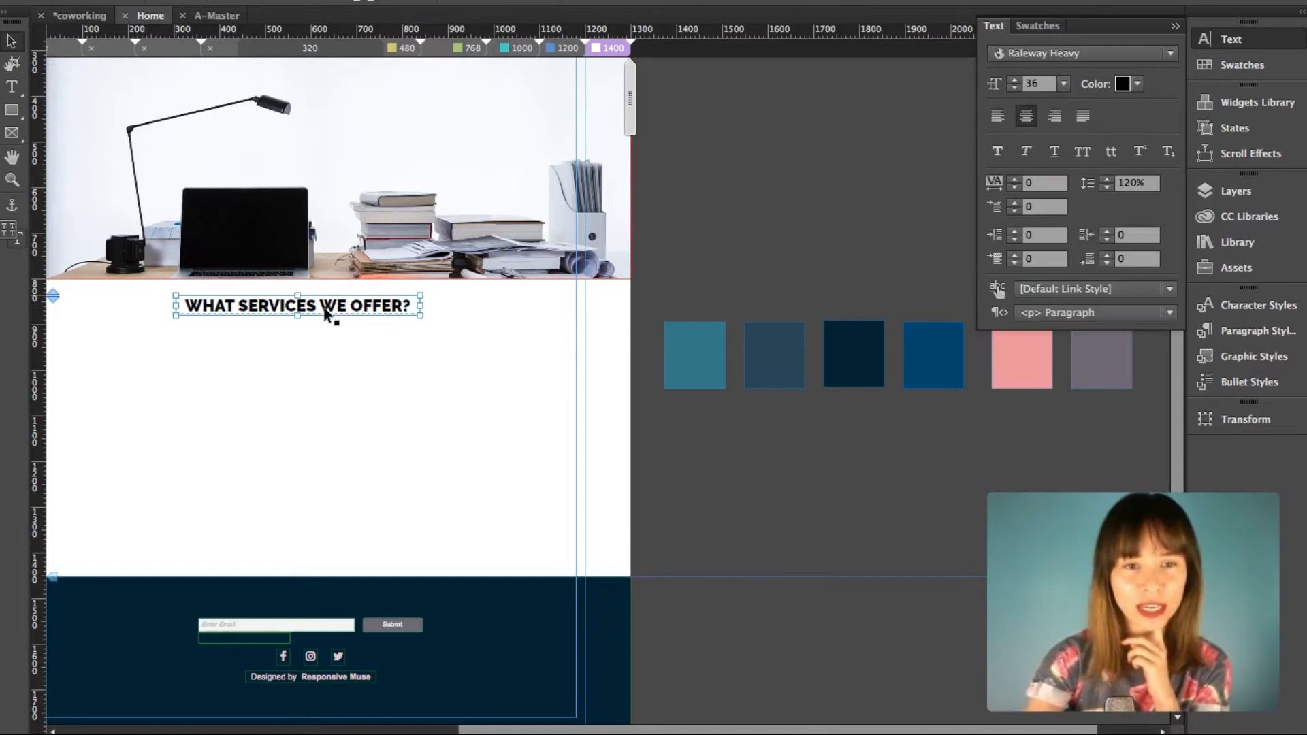
click(1137, 85)
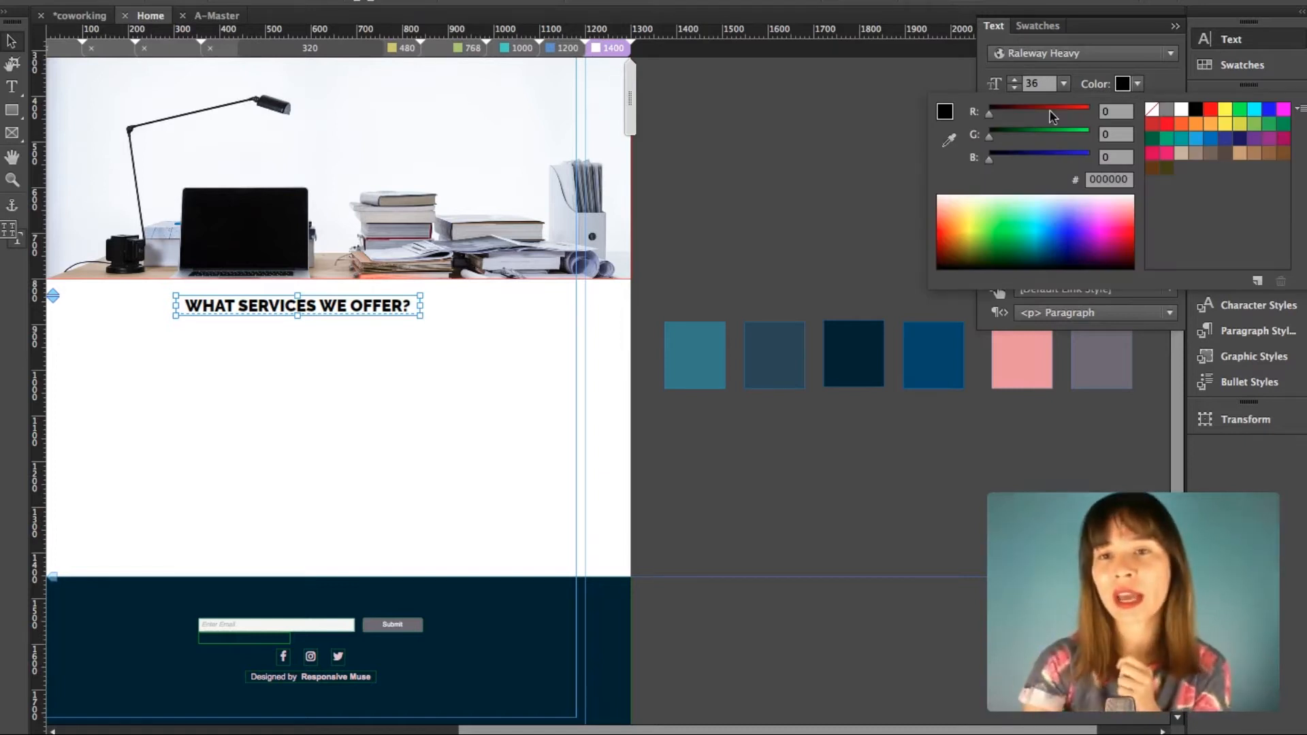
click(951, 140)
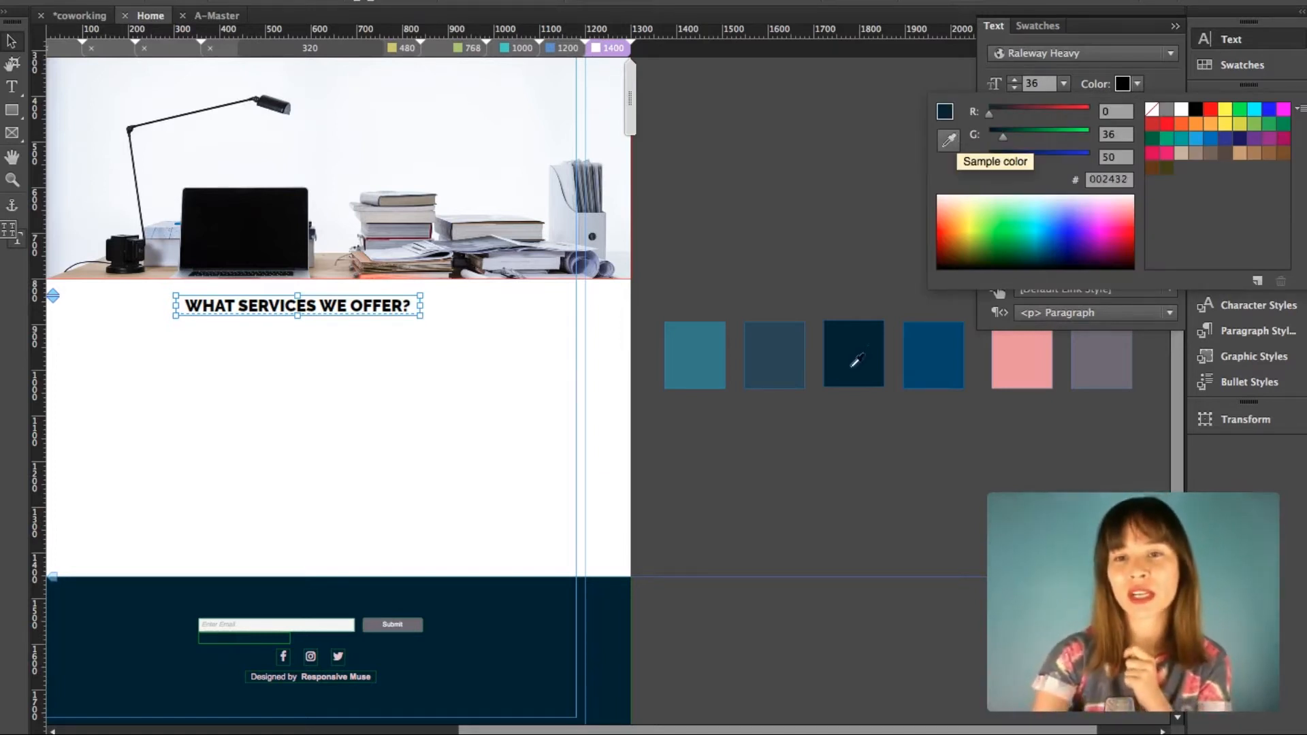
click(861, 356)
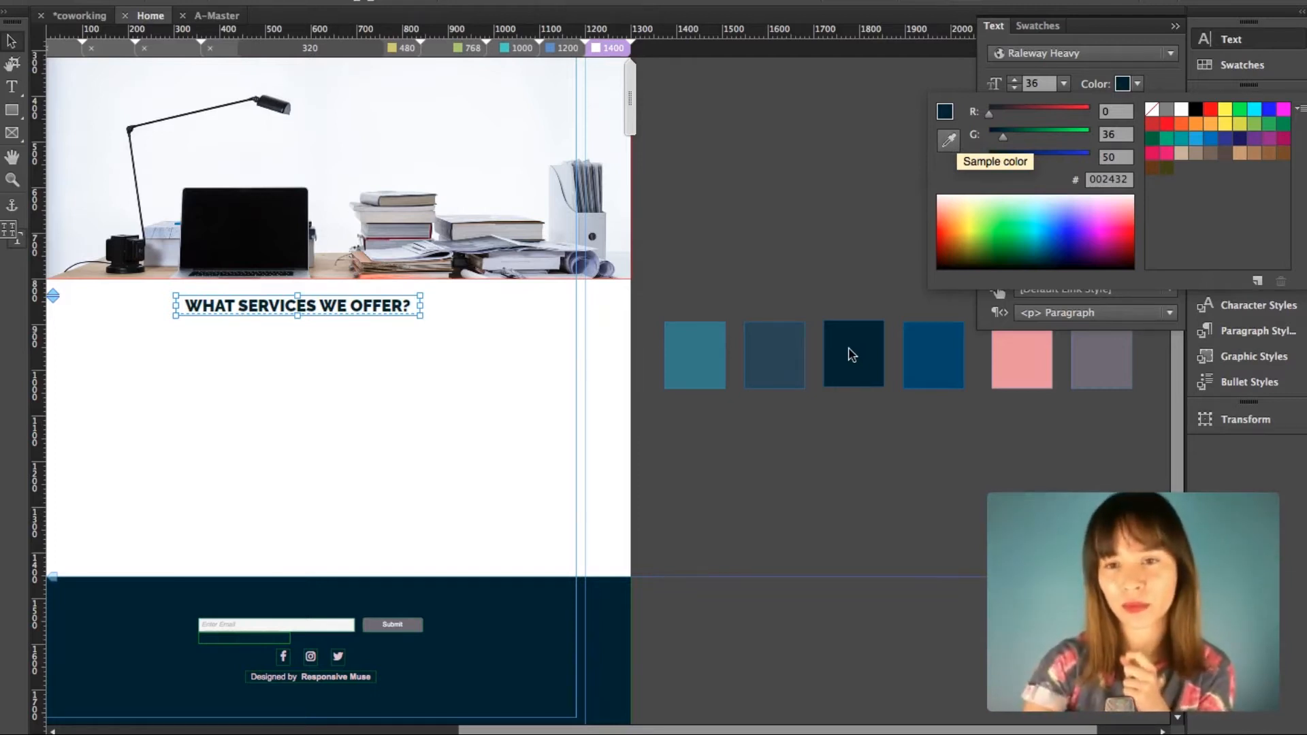
click(852, 353)
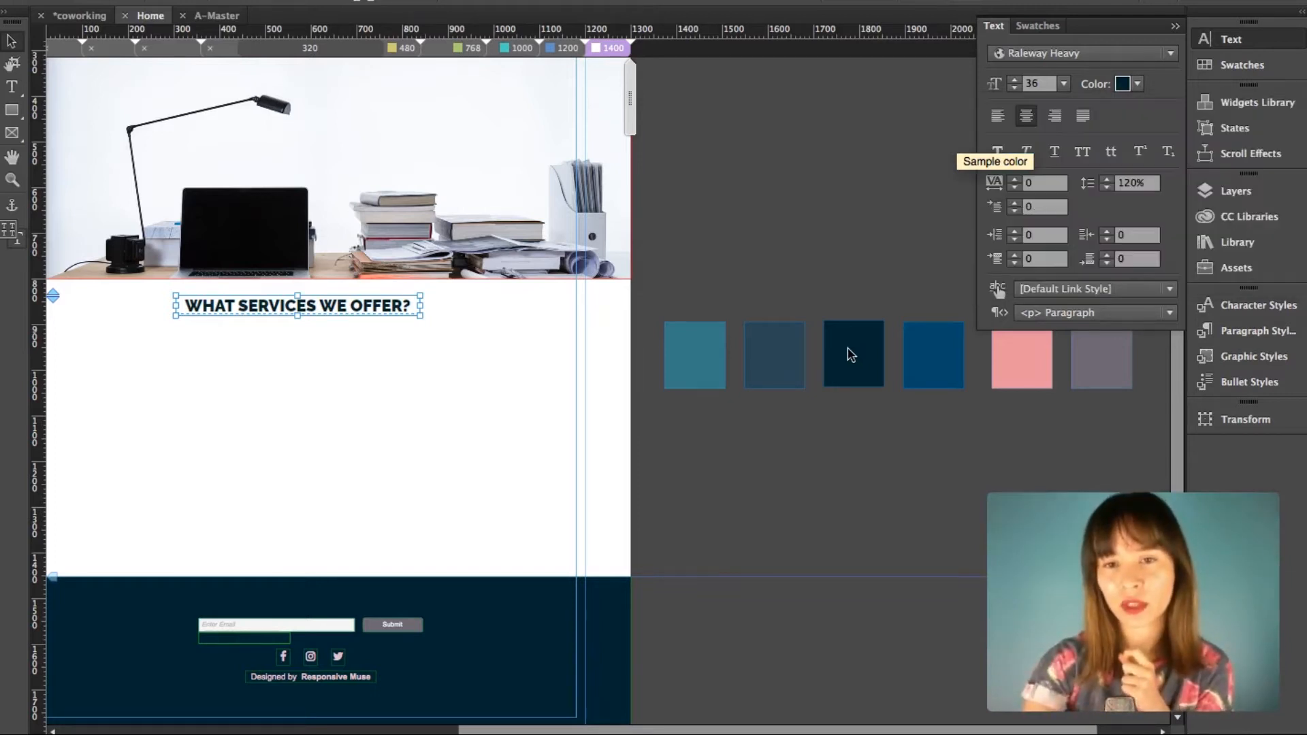
click(1135, 85)
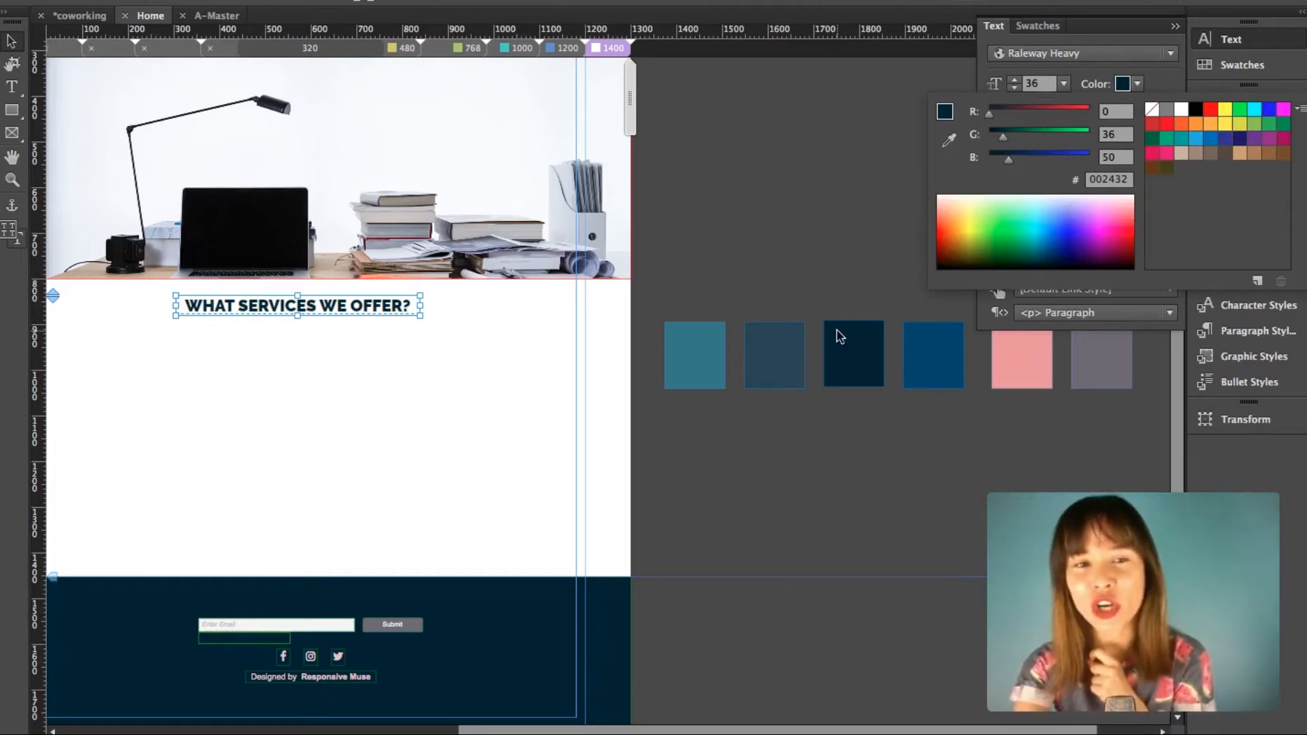
- Centre the services heading horizontally on the page and move it lower, leaving more space beneath the header image
click(12, 42)
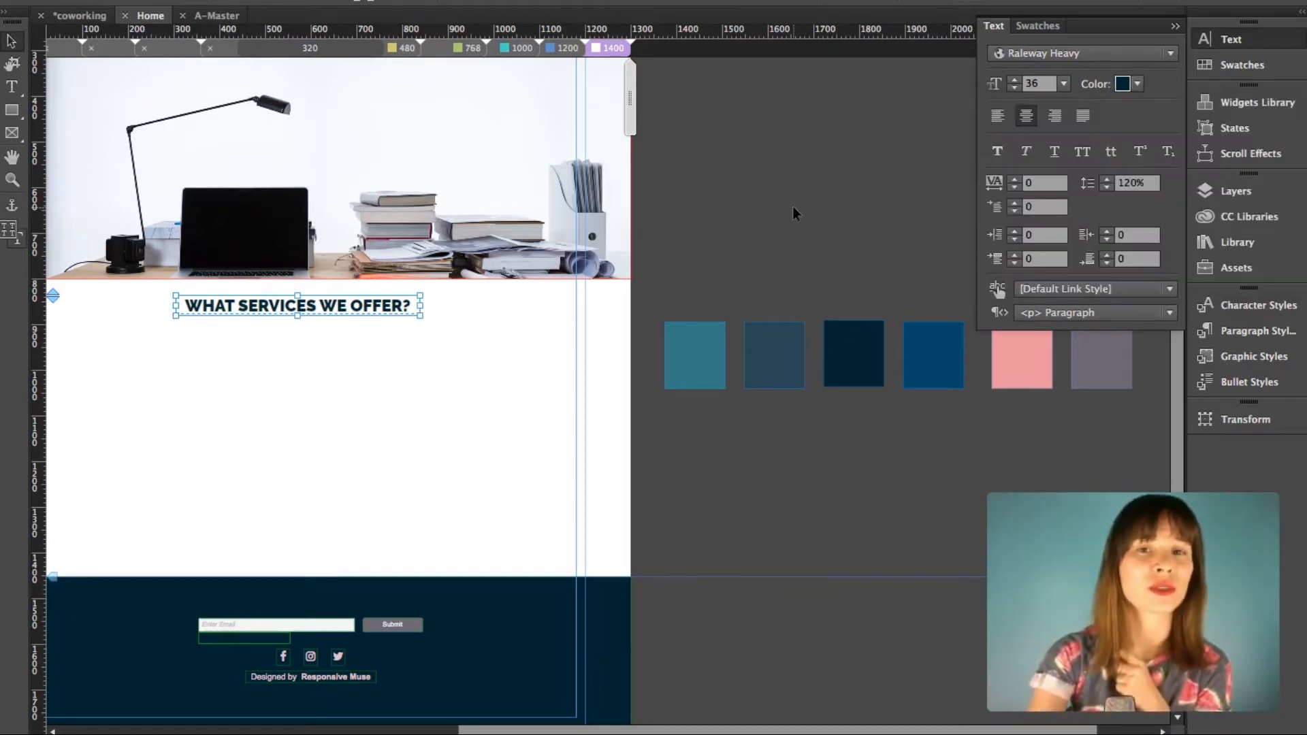
click(837, 236)
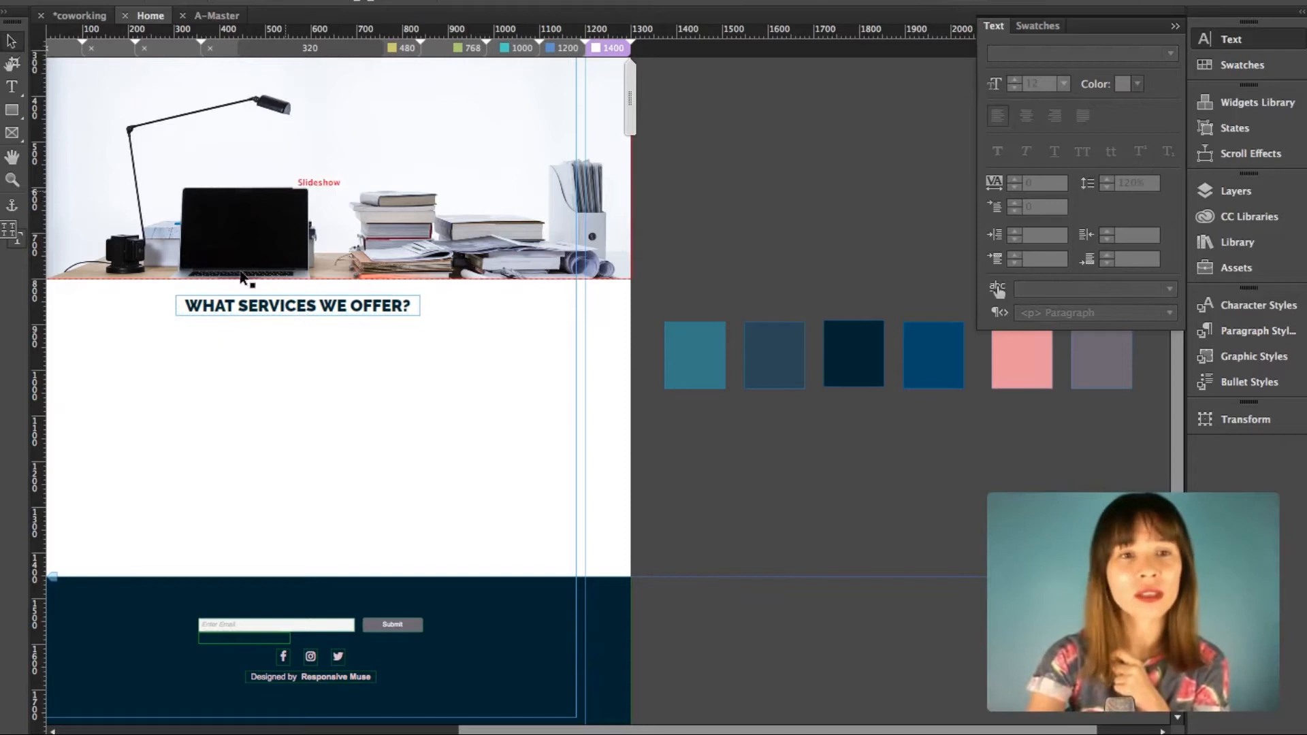
click(282, 309)
scroll(423, 355, left, 2)
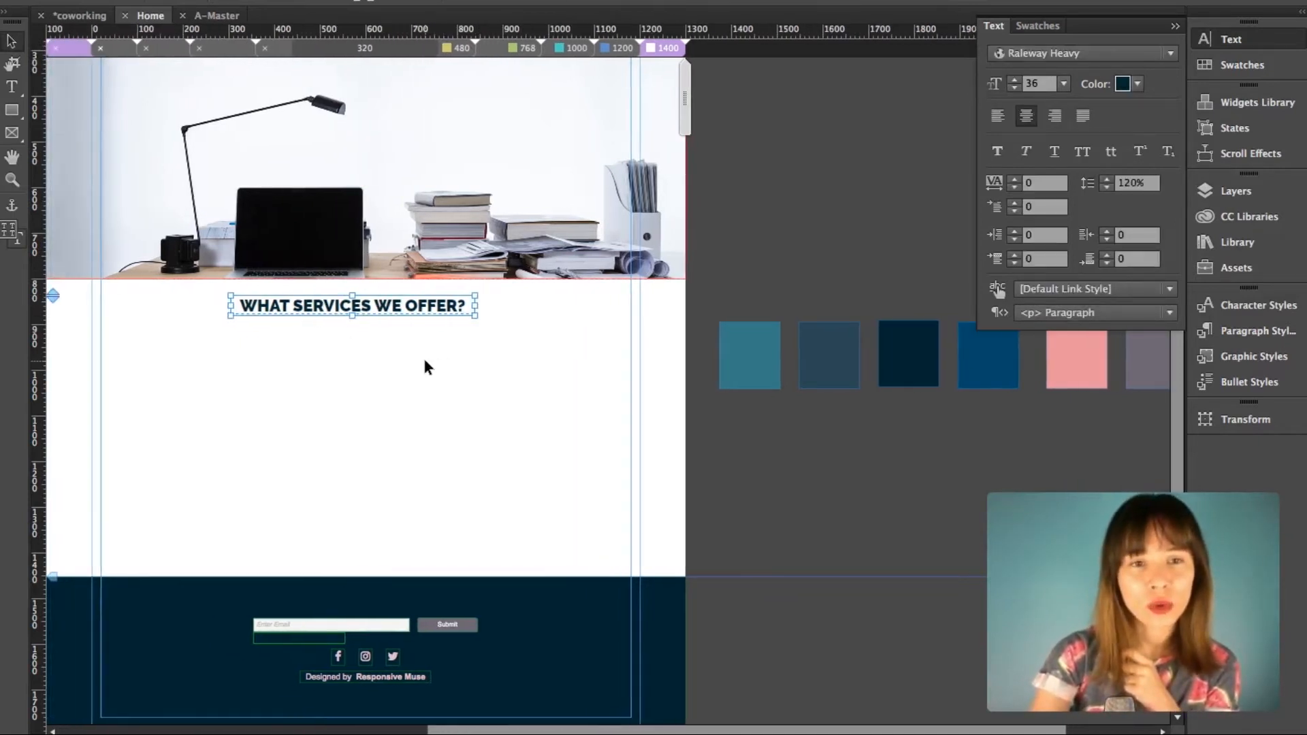
scroll(423, 356, left, 2)
right_click(425, 357)
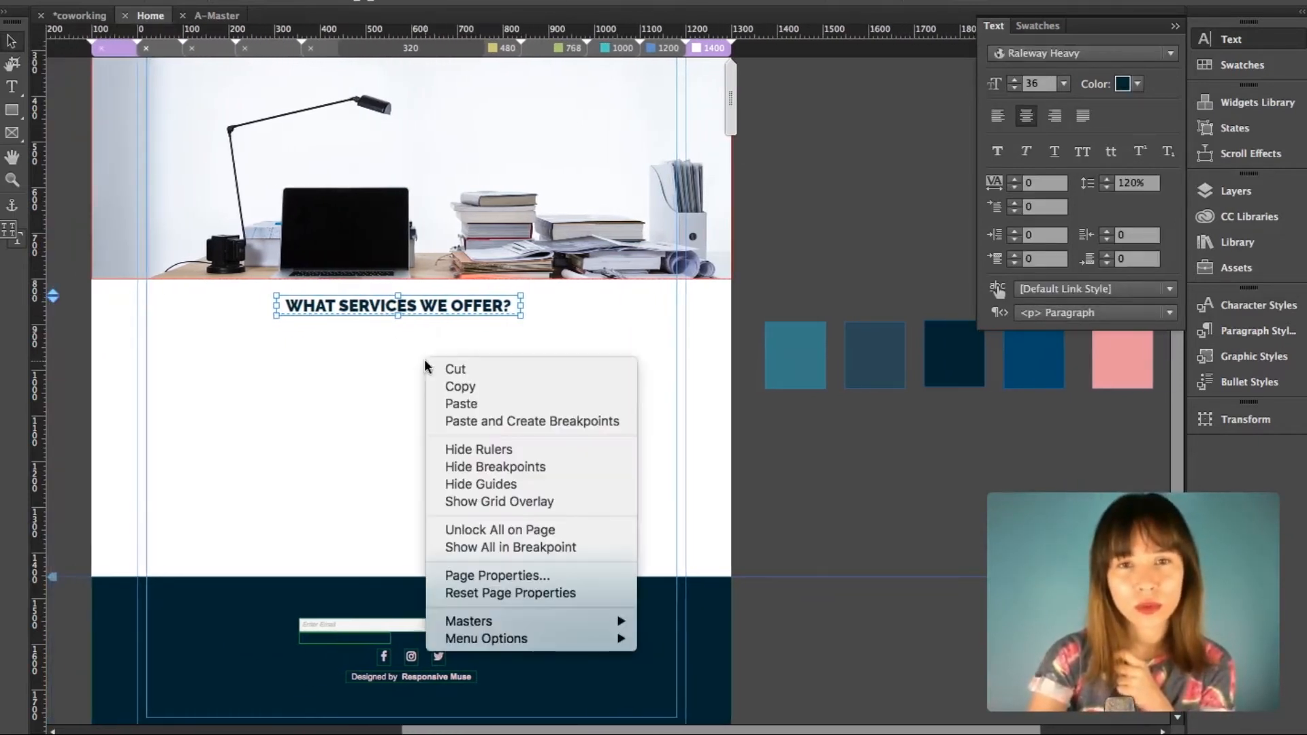
click(409, 424)
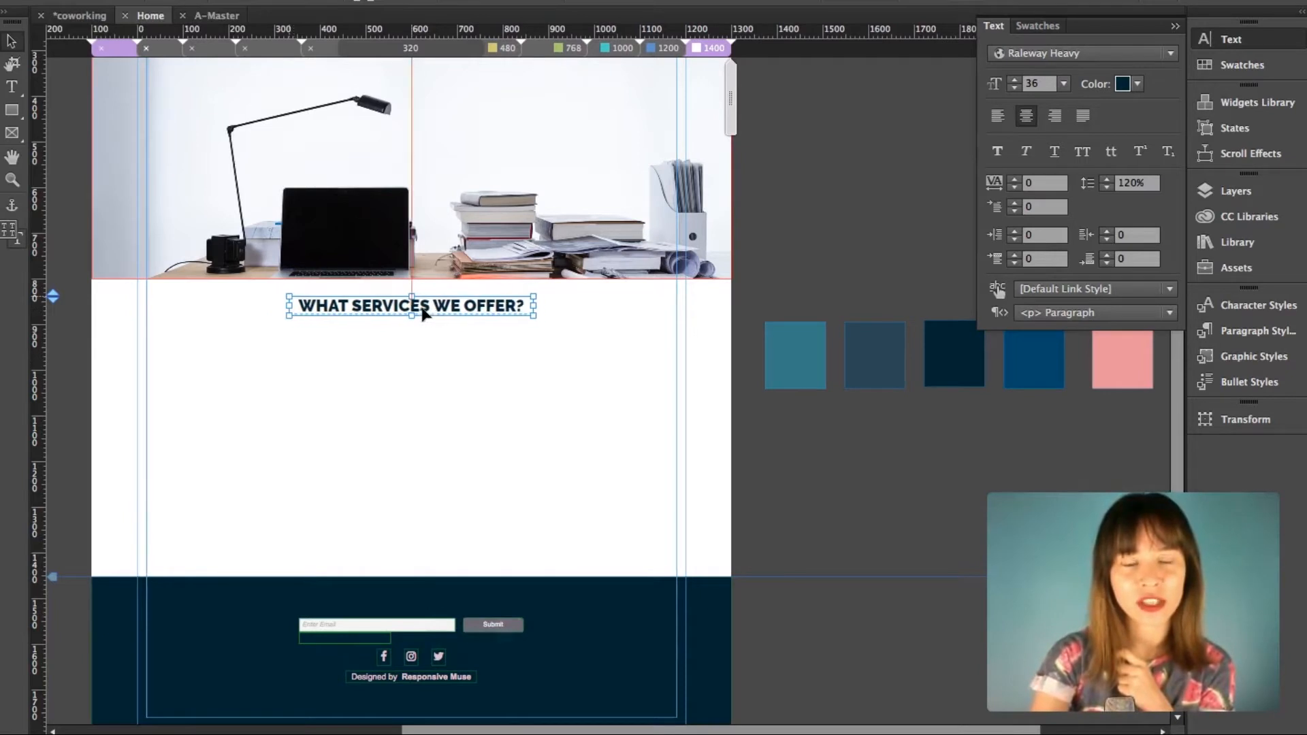
drag(421, 313, 424, 338)
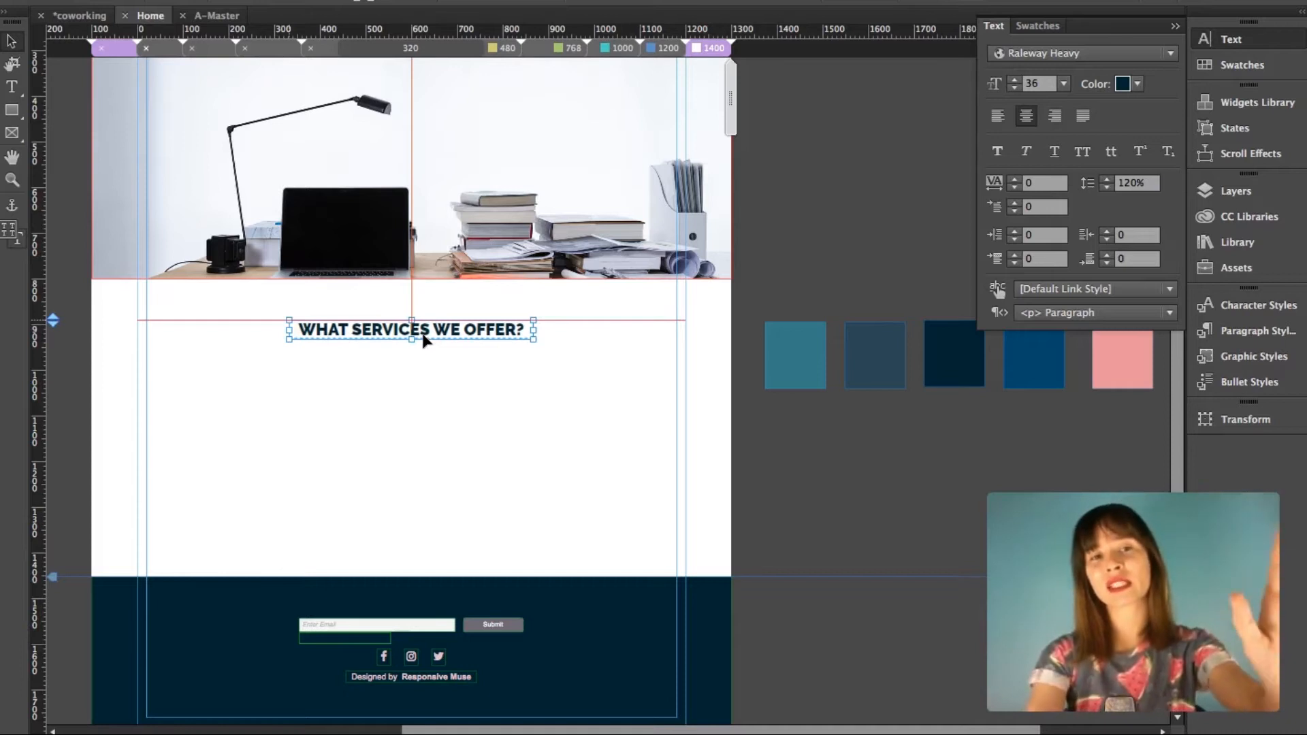
drag(423, 339, 424, 338)
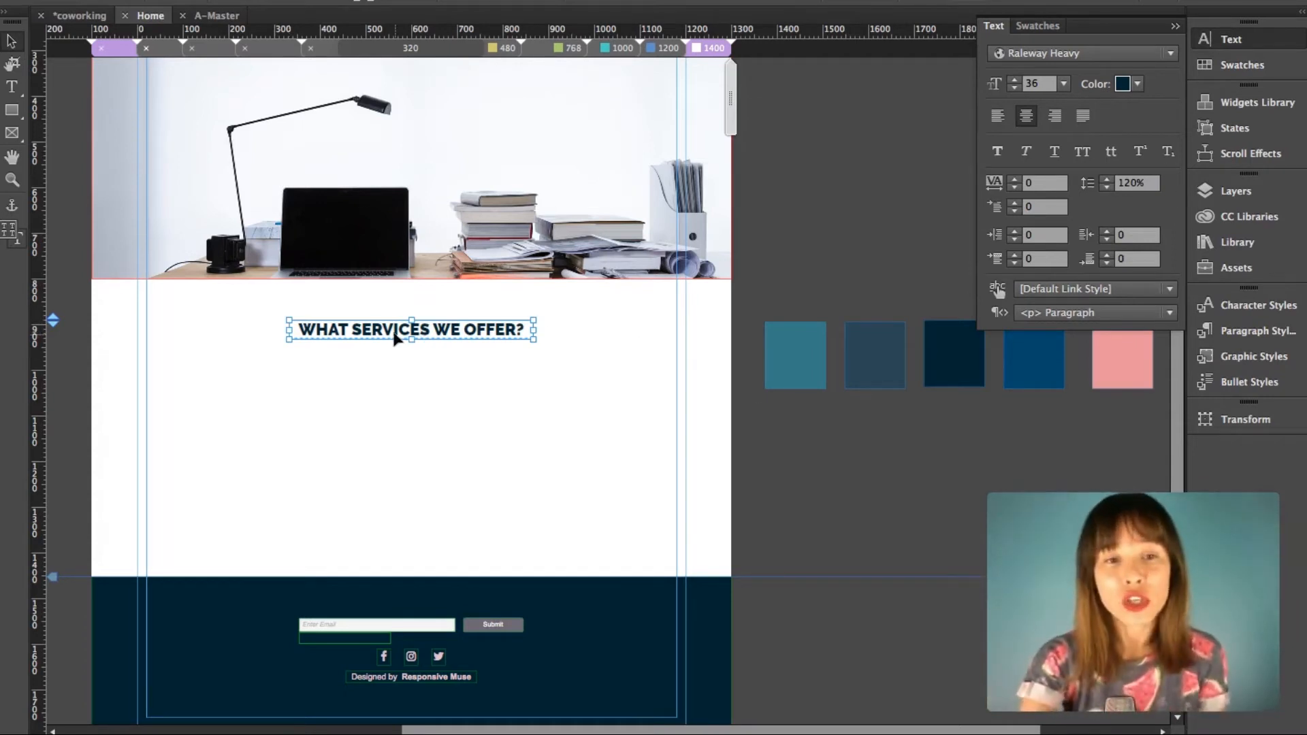
- Try wider letter spacing on the services heading and return the spacing to 0
click(1015, 180)
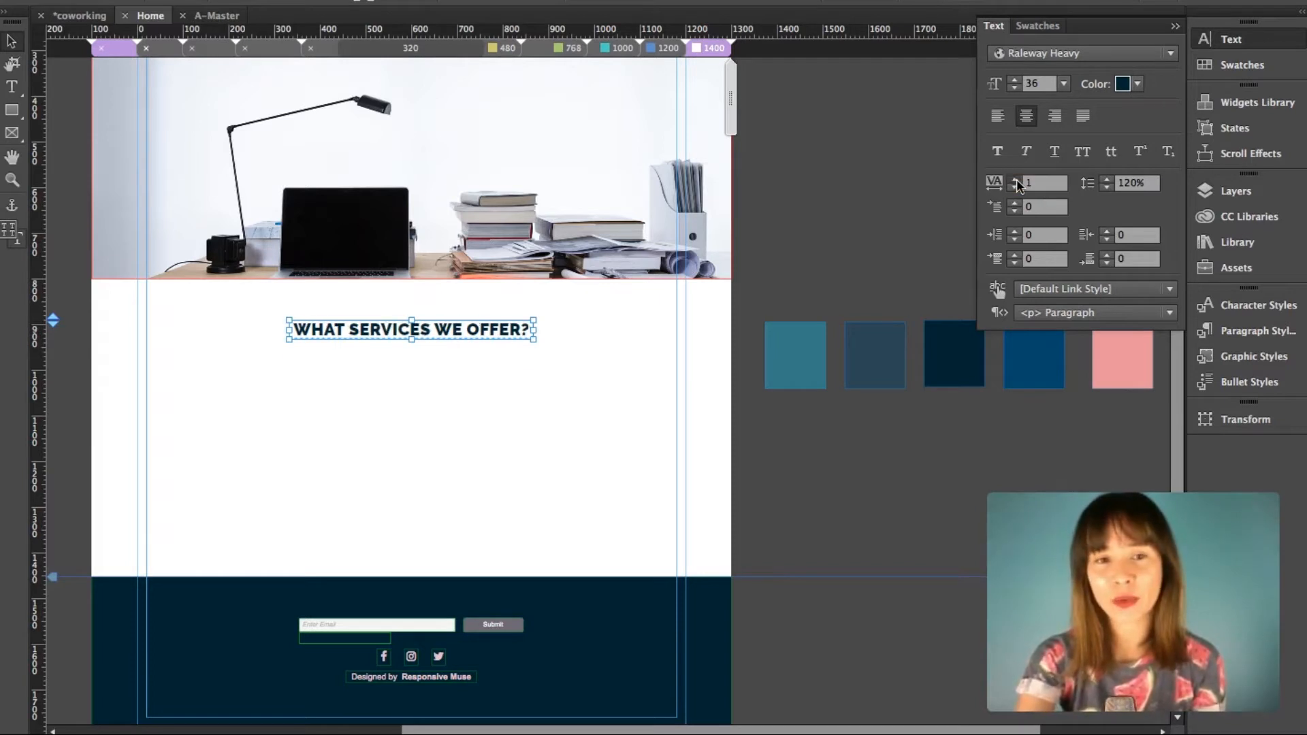
click(1015, 180)
click(1016, 179)
click(1015, 180)
click(1014, 188)
click(1014, 188)
click(1014, 188)
click(1014, 188)
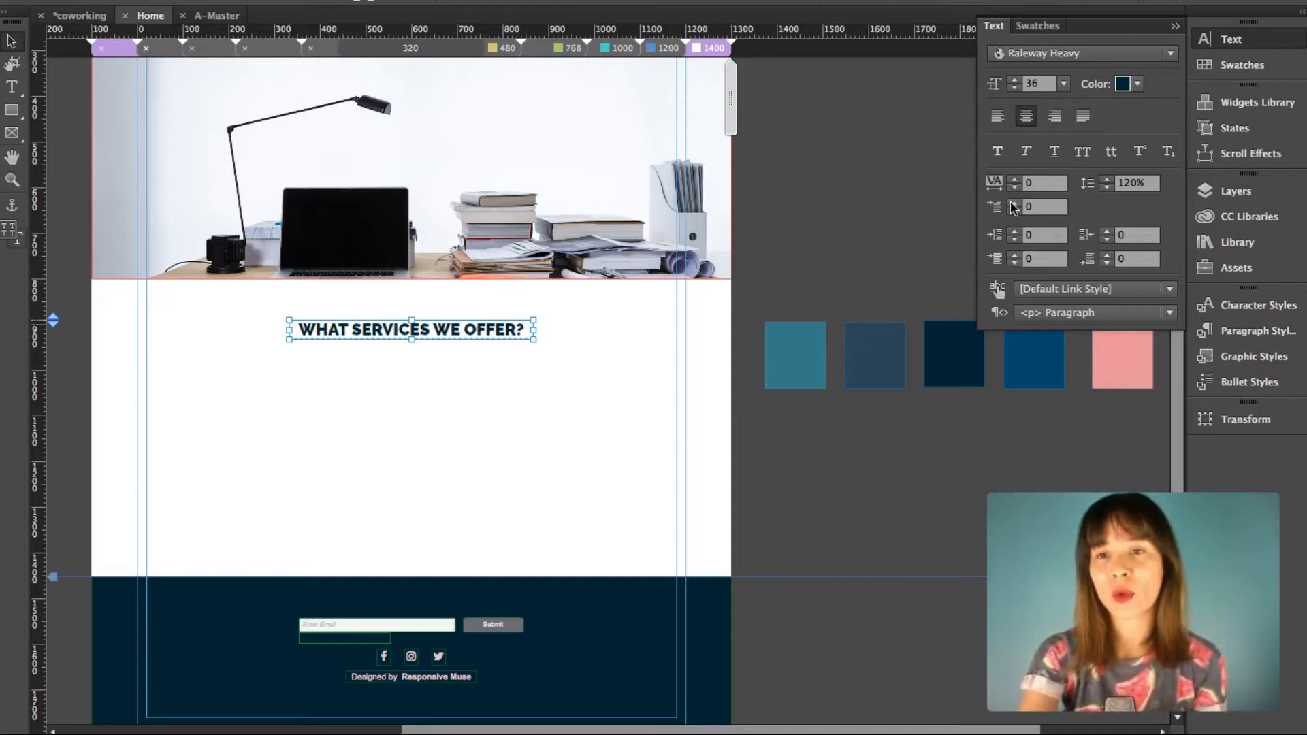
- Try a left margin of 50 on the services heading and reset the margin to 0
click(1013, 230)
click(1014, 231)
click(1013, 231)
click(1013, 231)
click(1014, 230)
click(1014, 231)
drag(1050, 235, 1020, 235)
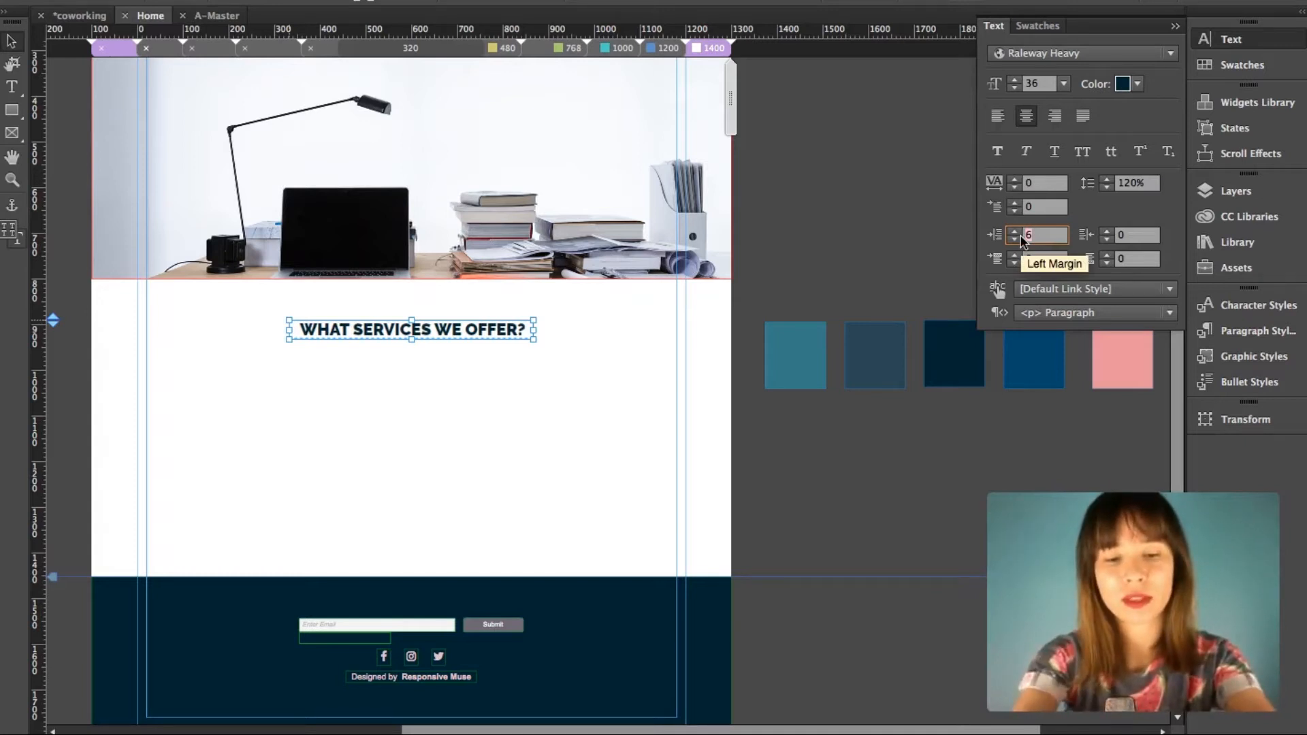
text(50)
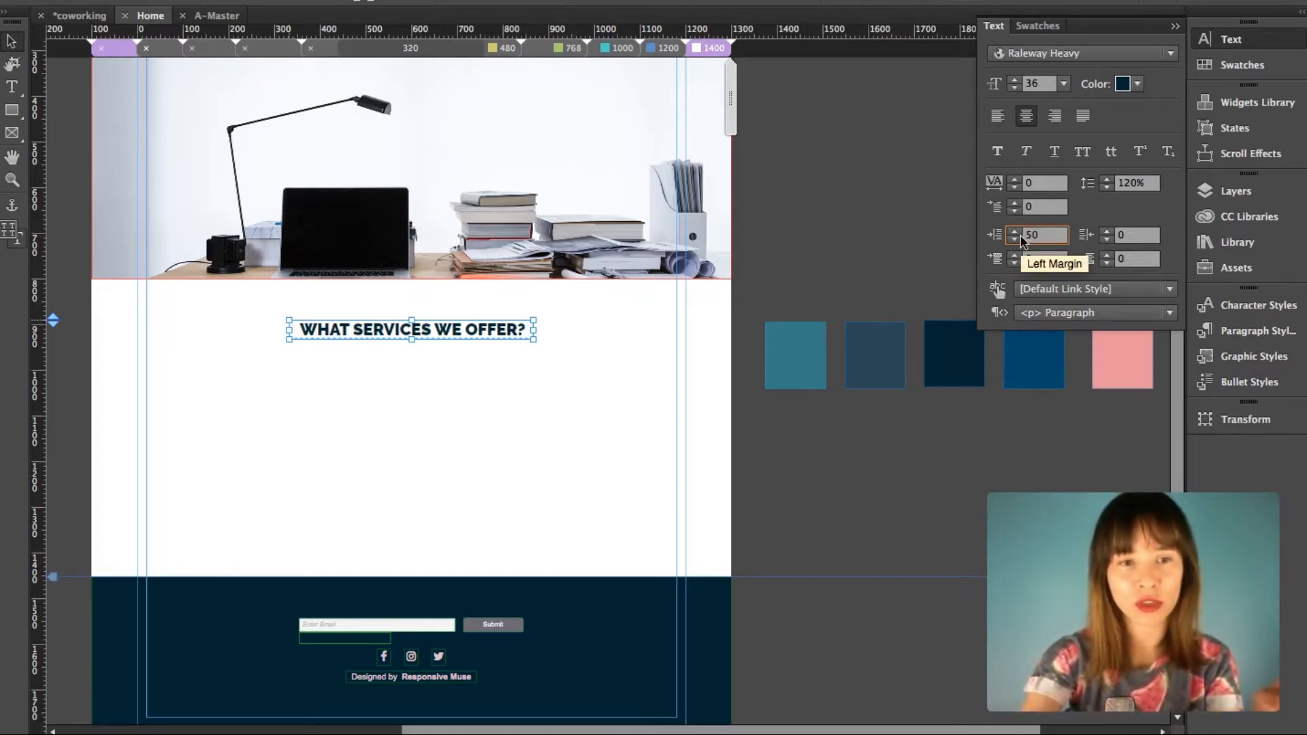
key(Return)
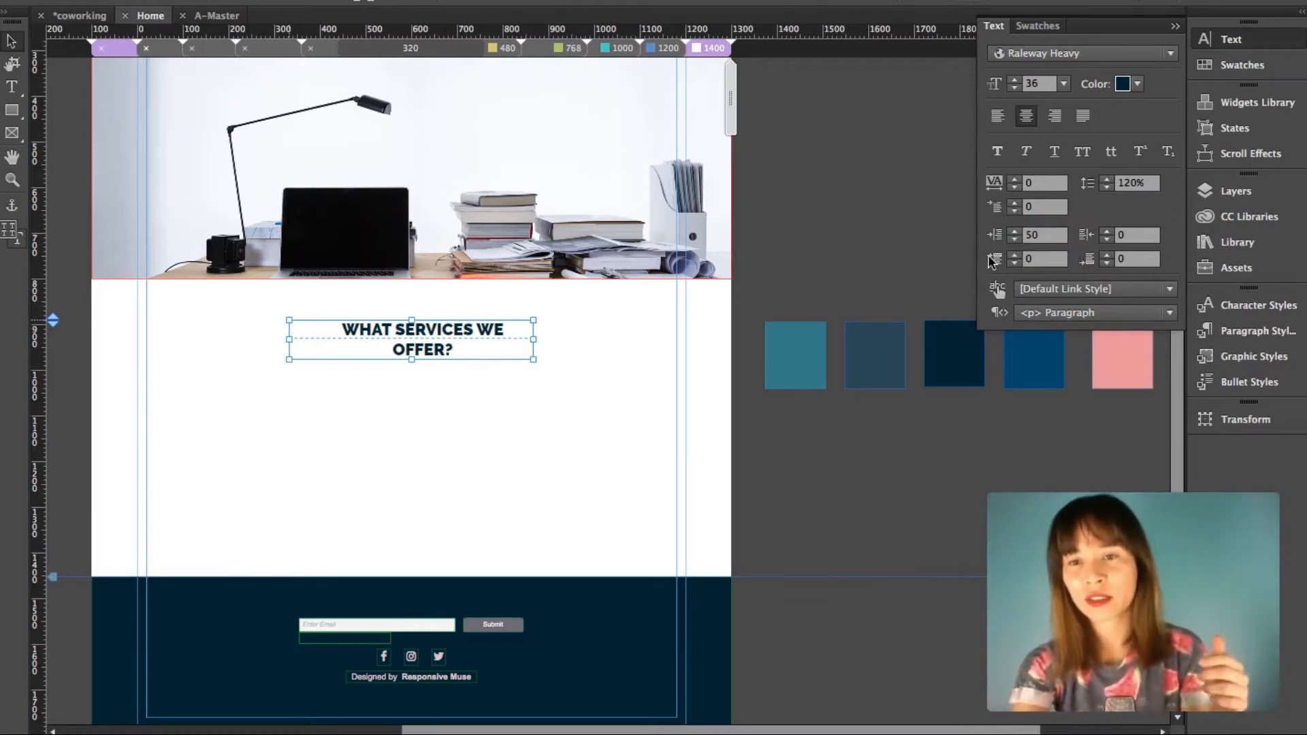
click(1044, 236)
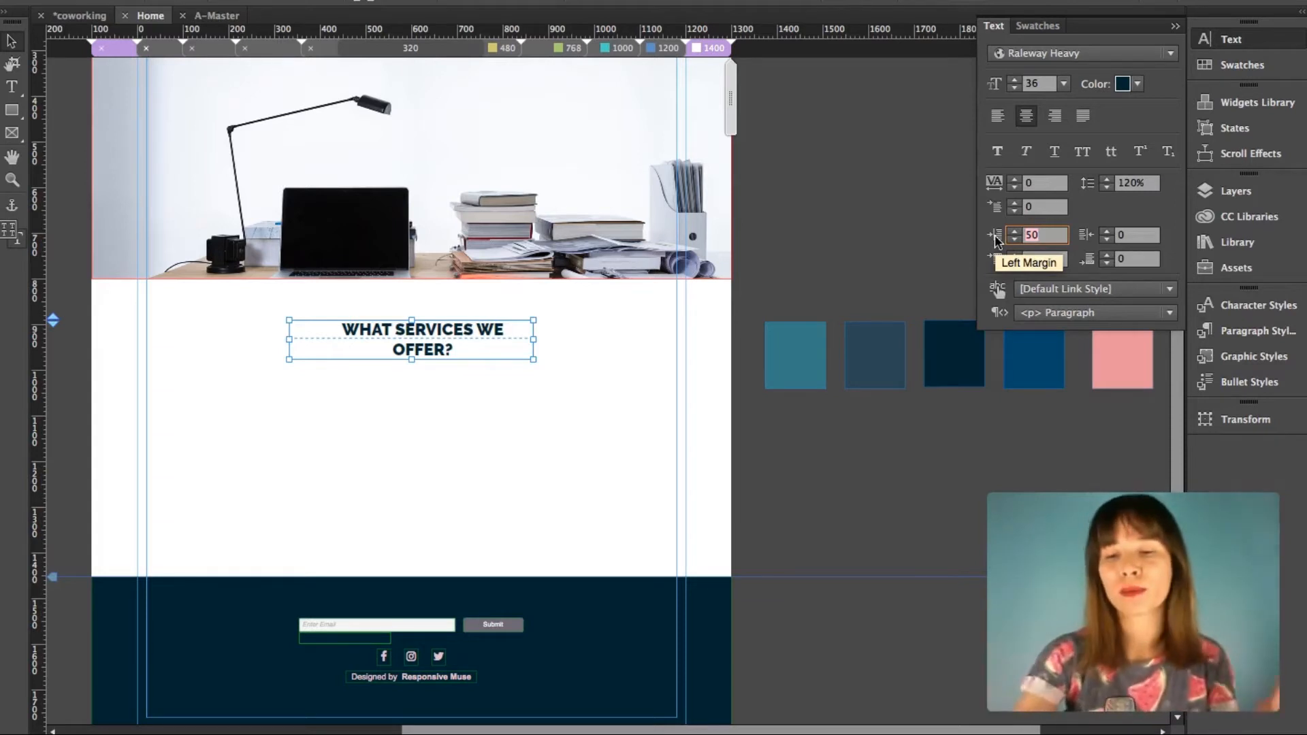
text(0)
key(Return)
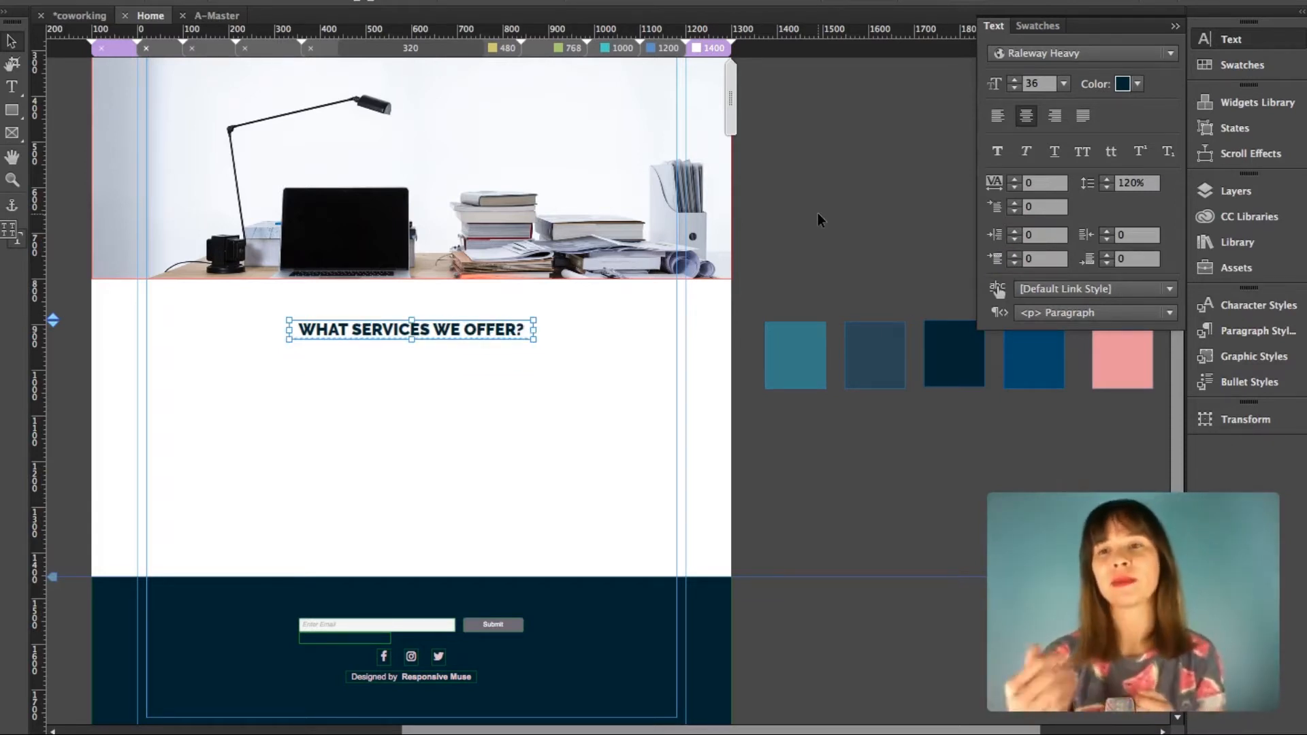
- Close the A-Master page and open the About us and Contact pages from the coworking site plan
click(834, 223)
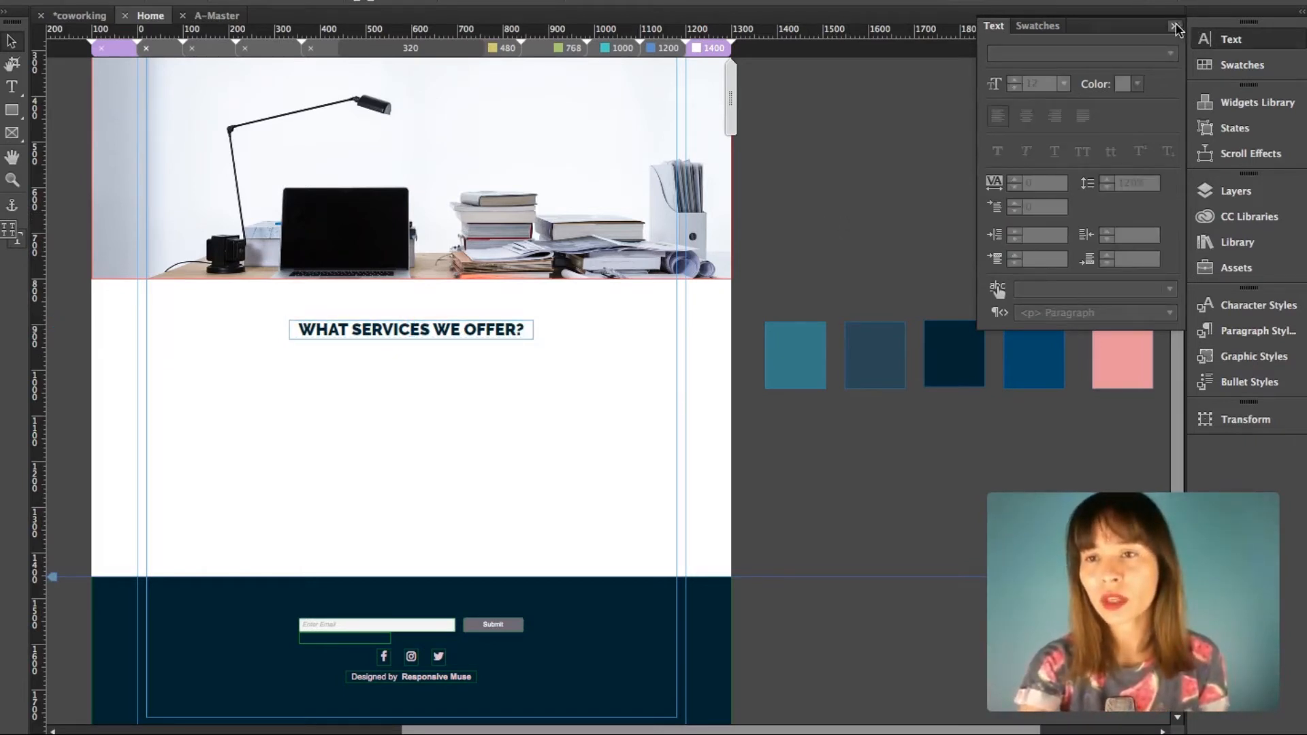
click(1174, 26)
scroll(824, 180, left, 5)
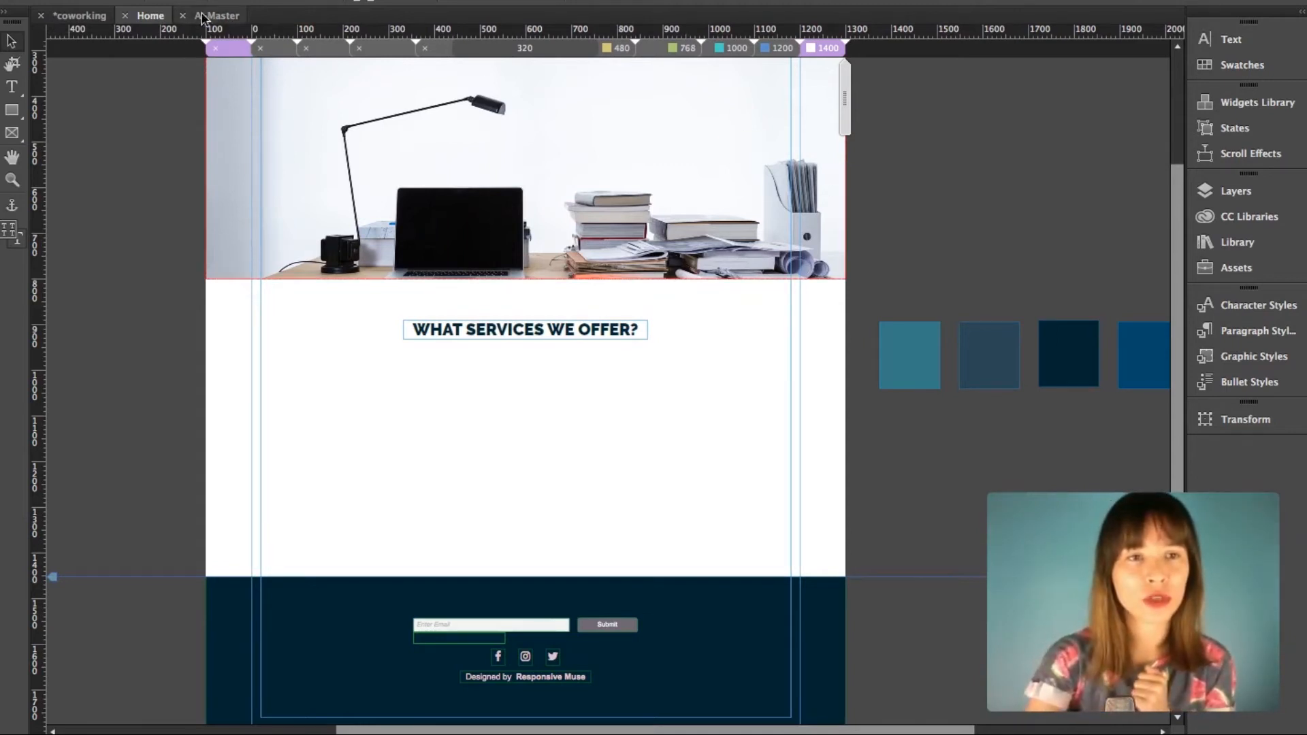
click(181, 16)
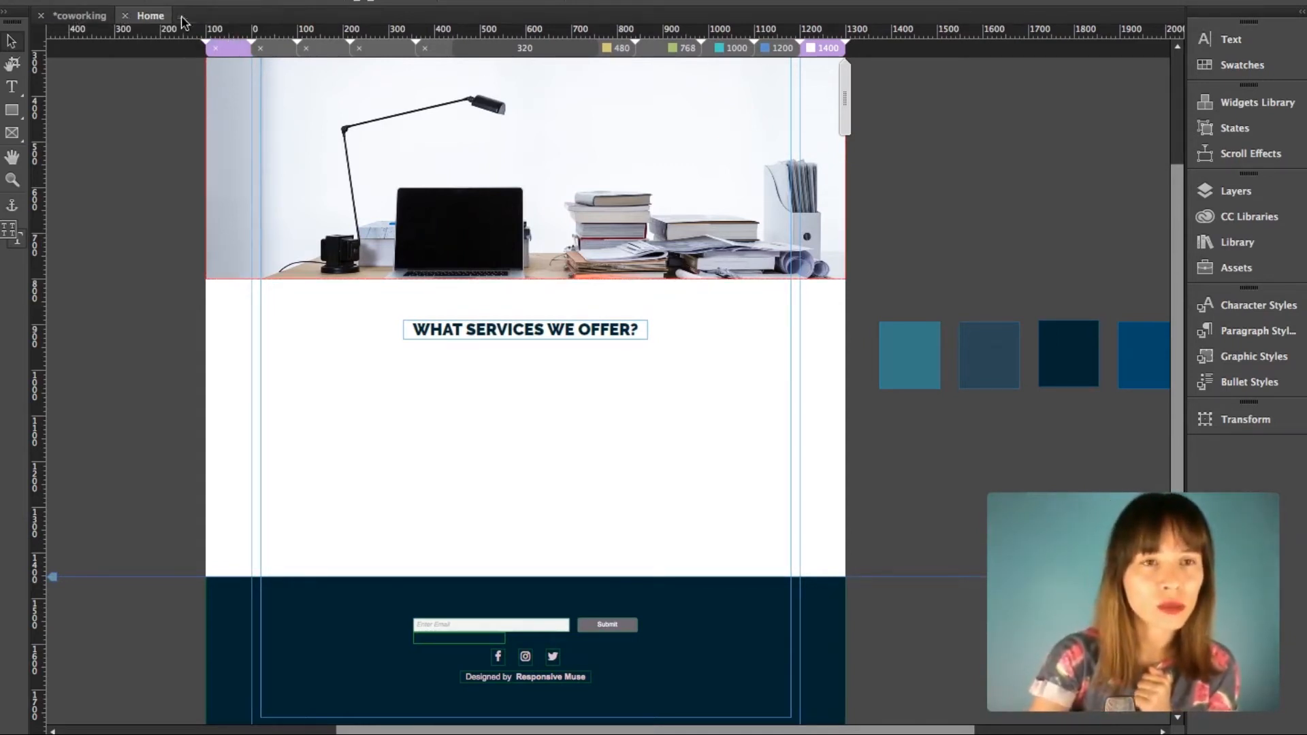
click(84, 15)
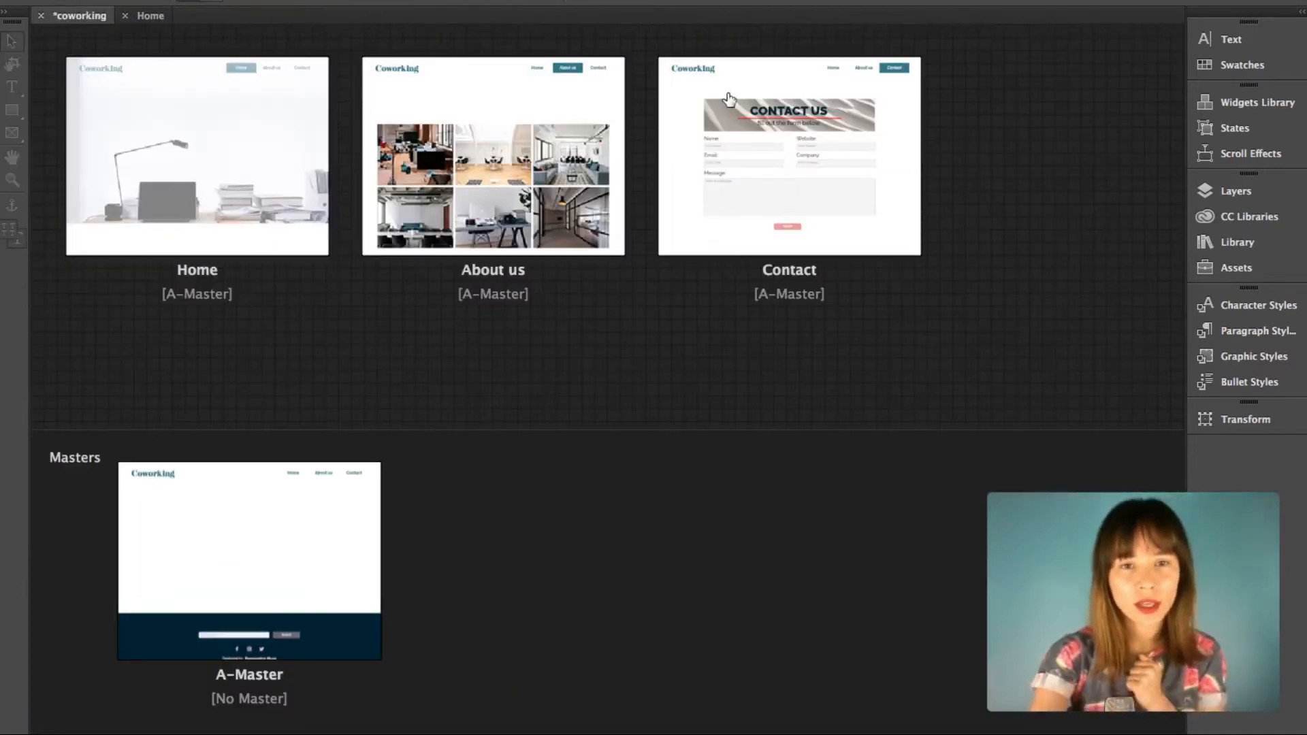
double_click(531, 181)
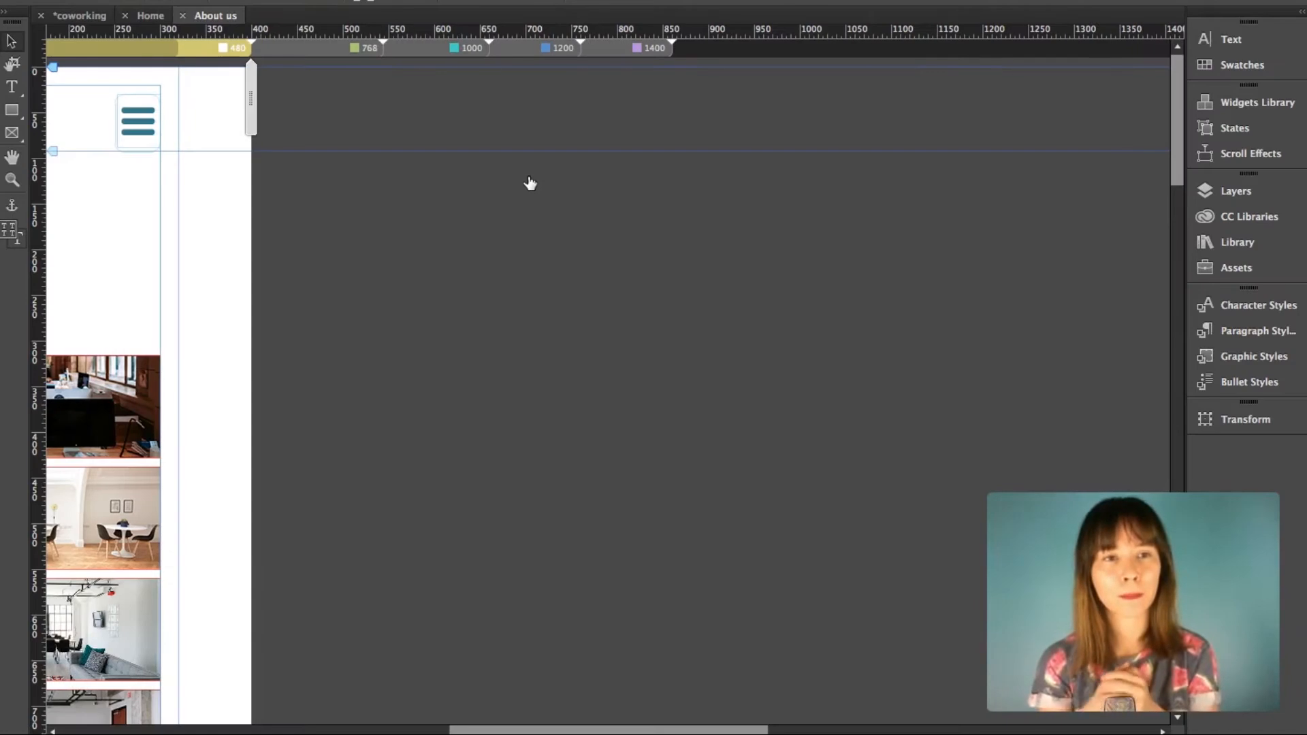
click(79, 15)
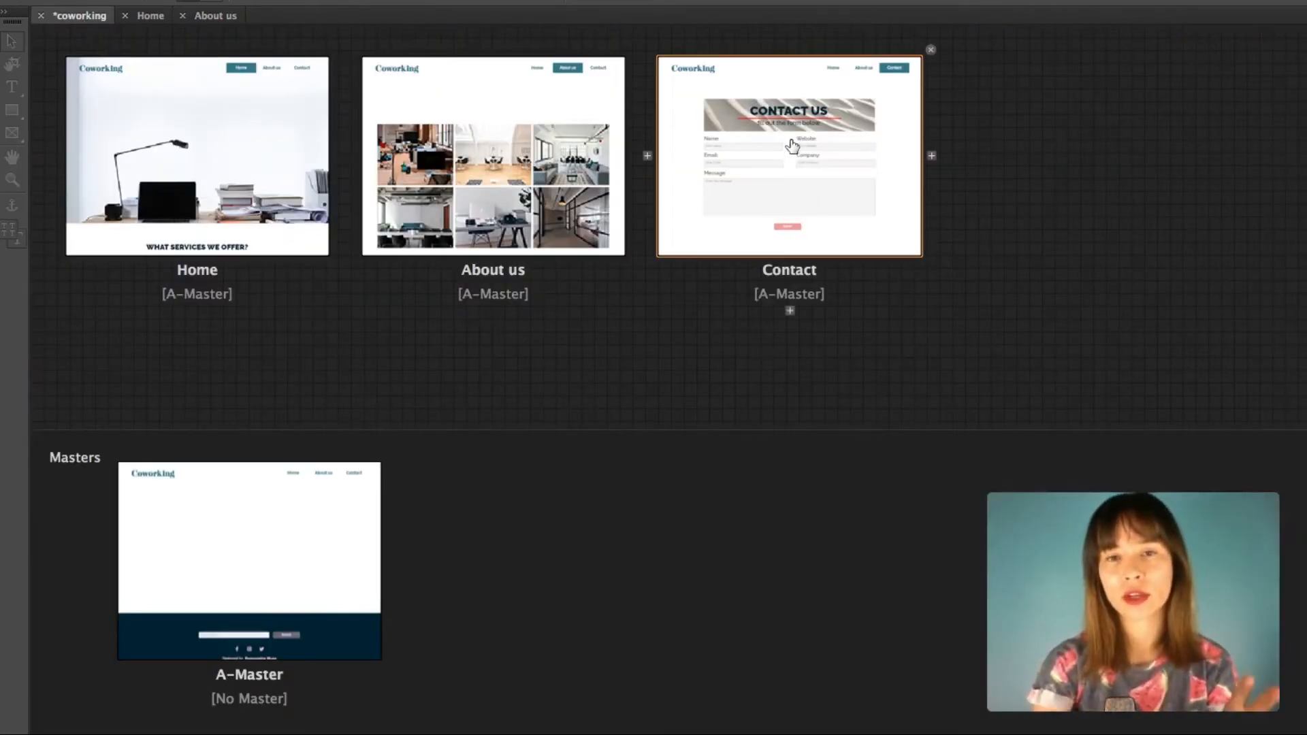
double_click(791, 145)
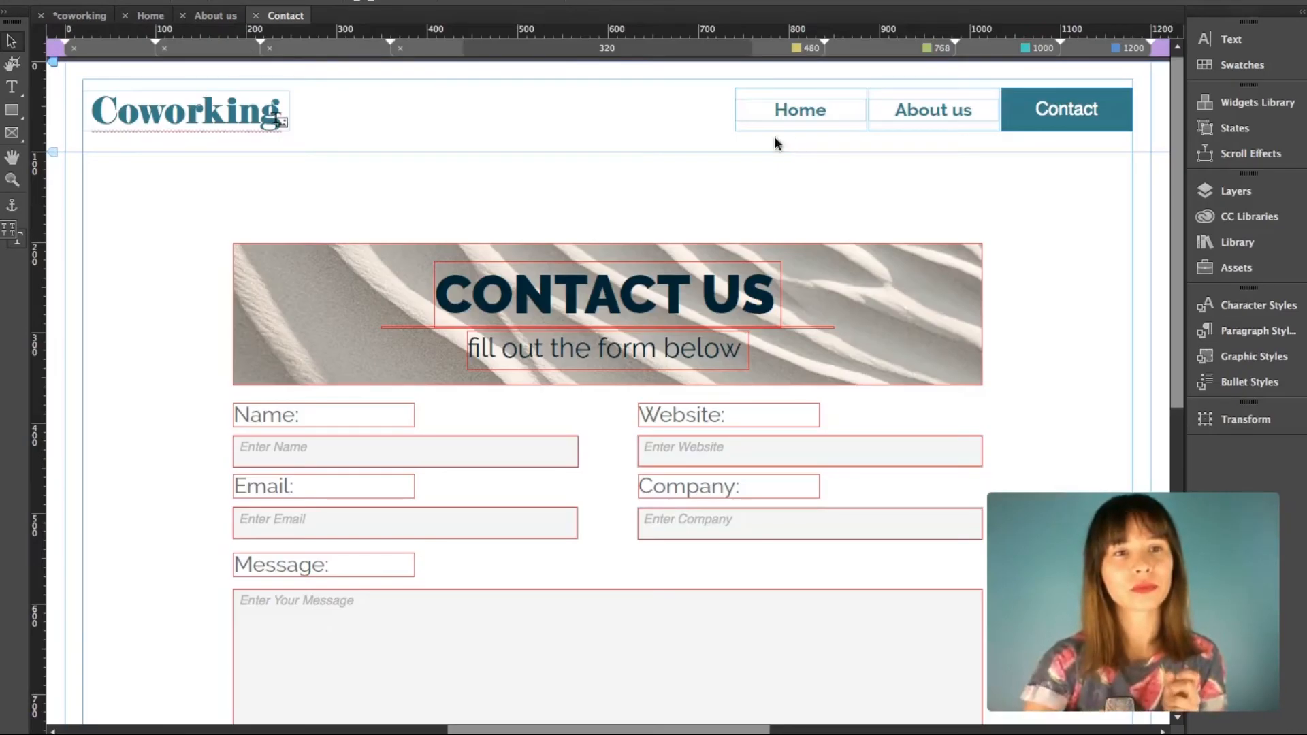
- Show the About us page at its 1400 breakpoint and move the photo gallery down about 700 px
click(215, 15)
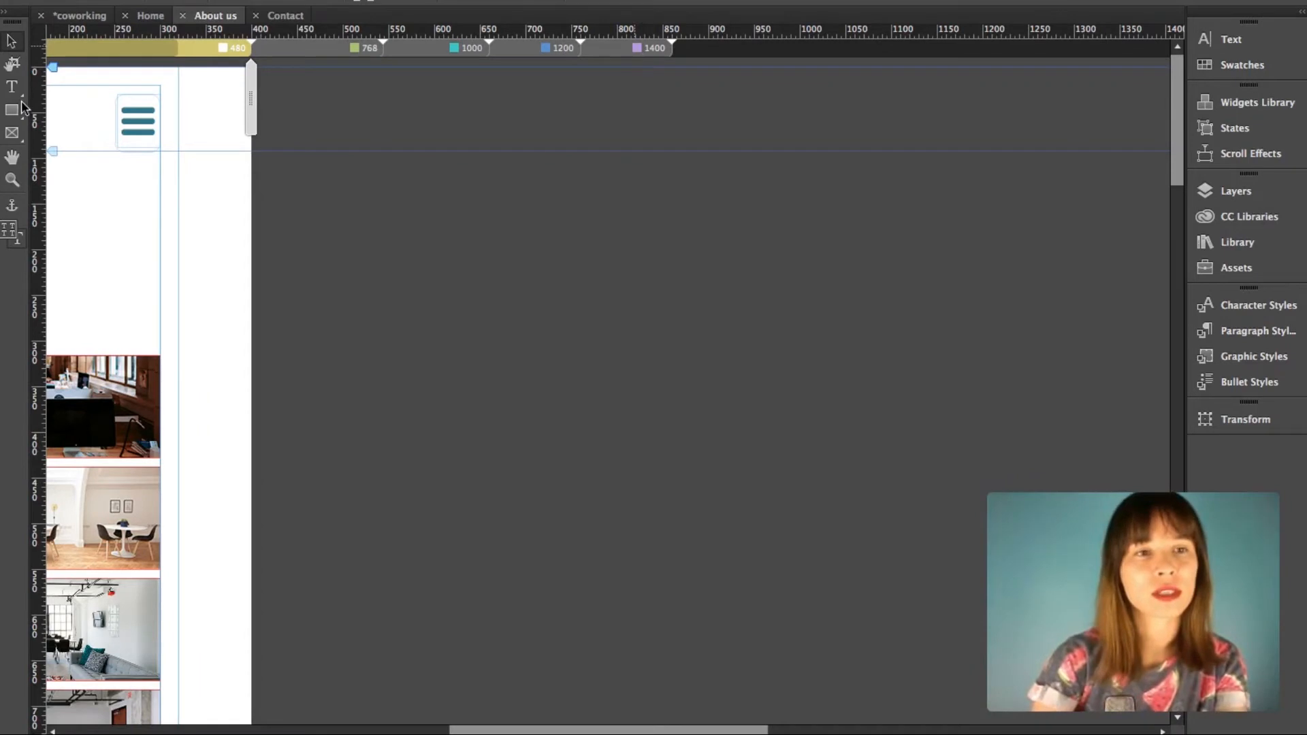
click(623, 48)
click(12, 180)
alt+click(397, 295)
alt+click(397, 295)
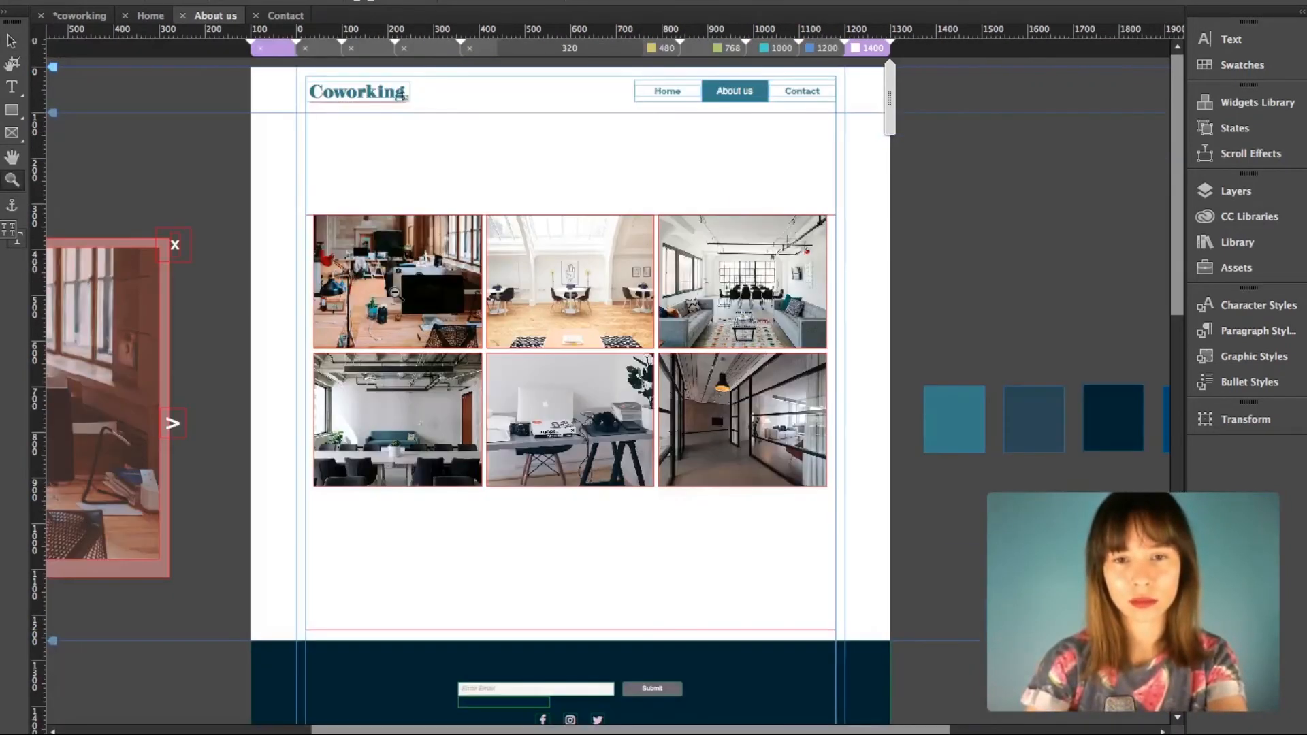
alt+click(460, 298)
scroll(557, 306, right, 2)
key(v)
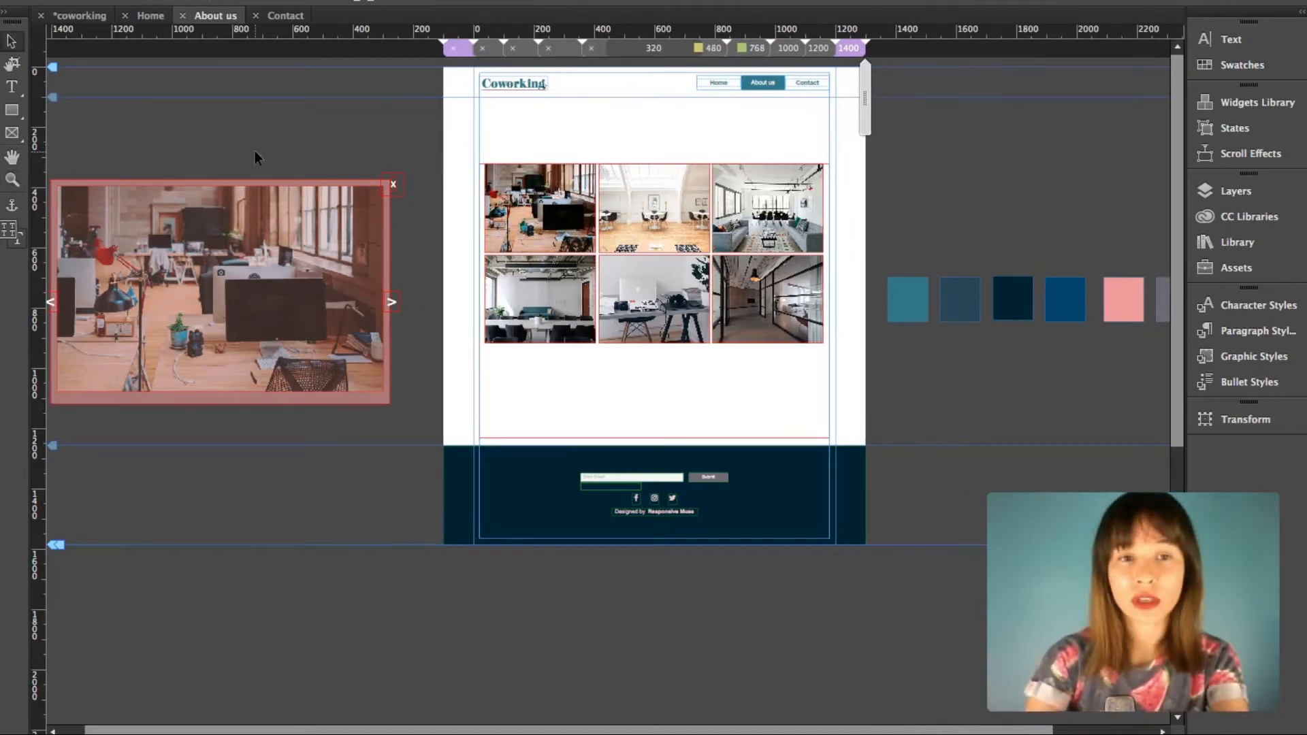
drag(285, 145, 694, 286)
drag(782, 238, 782, 422)
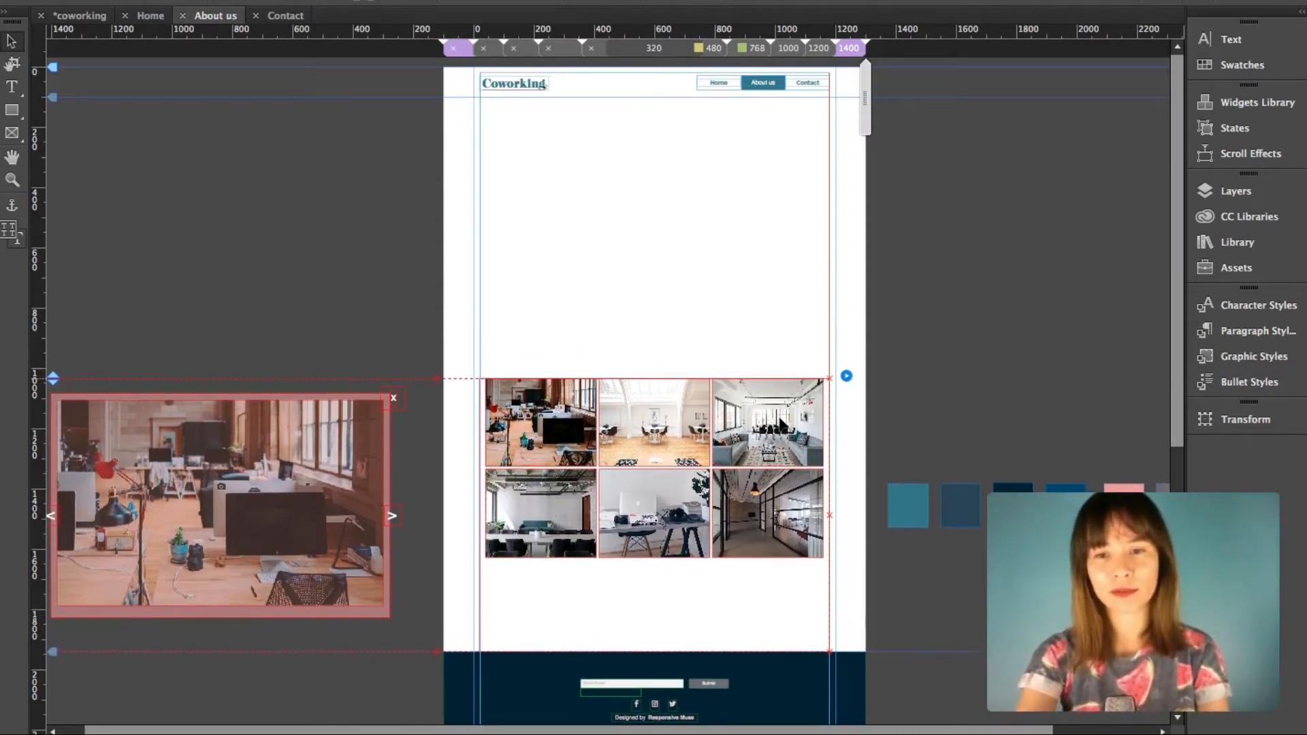
click(944, 244)
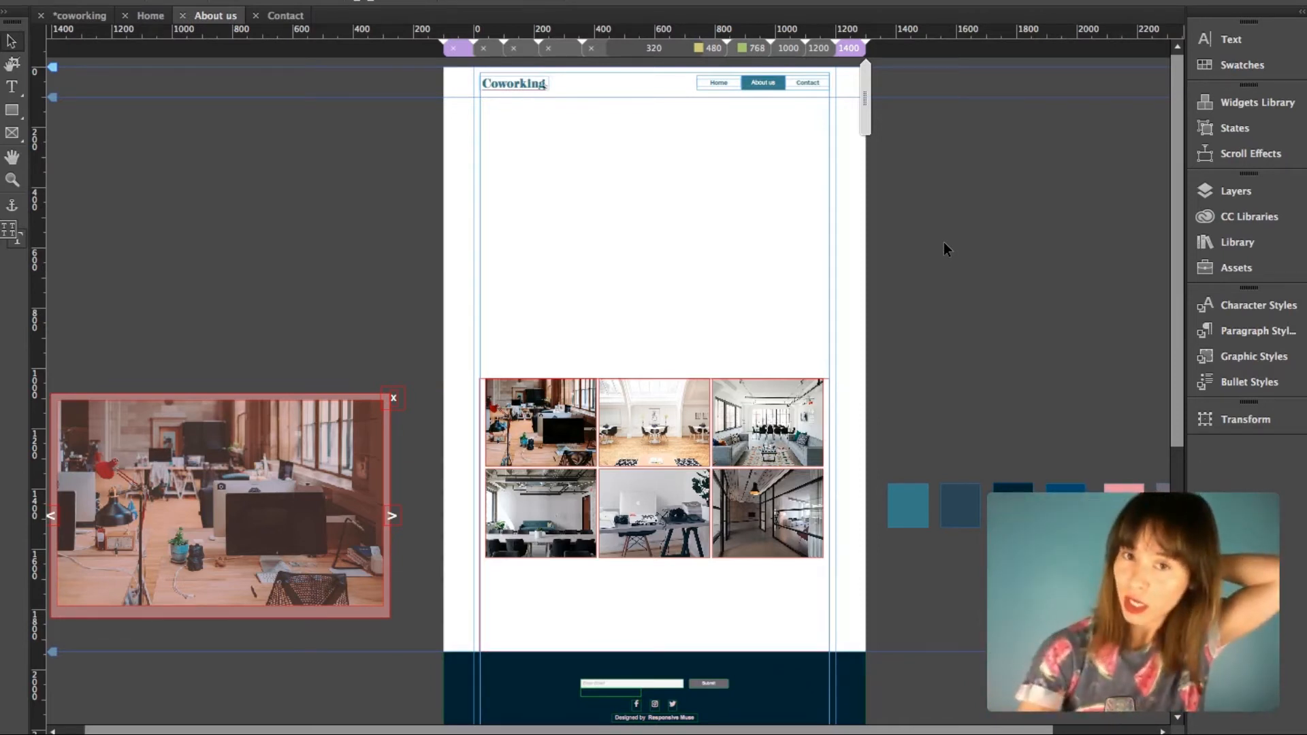
- Draw a text frame about 620 px wide below the About us page's menu and enter "ABOUT COWORKING"
click(12, 86)
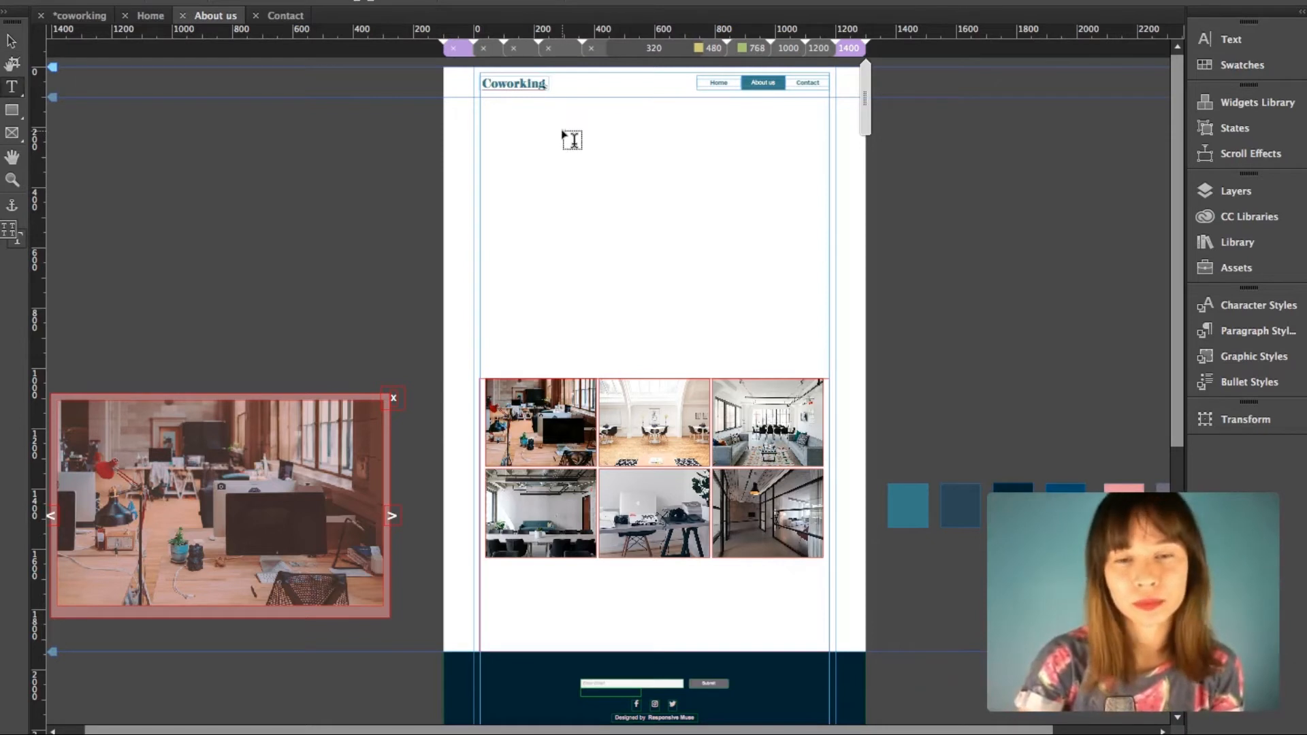
drag(562, 129, 748, 150)
click(12, 179)
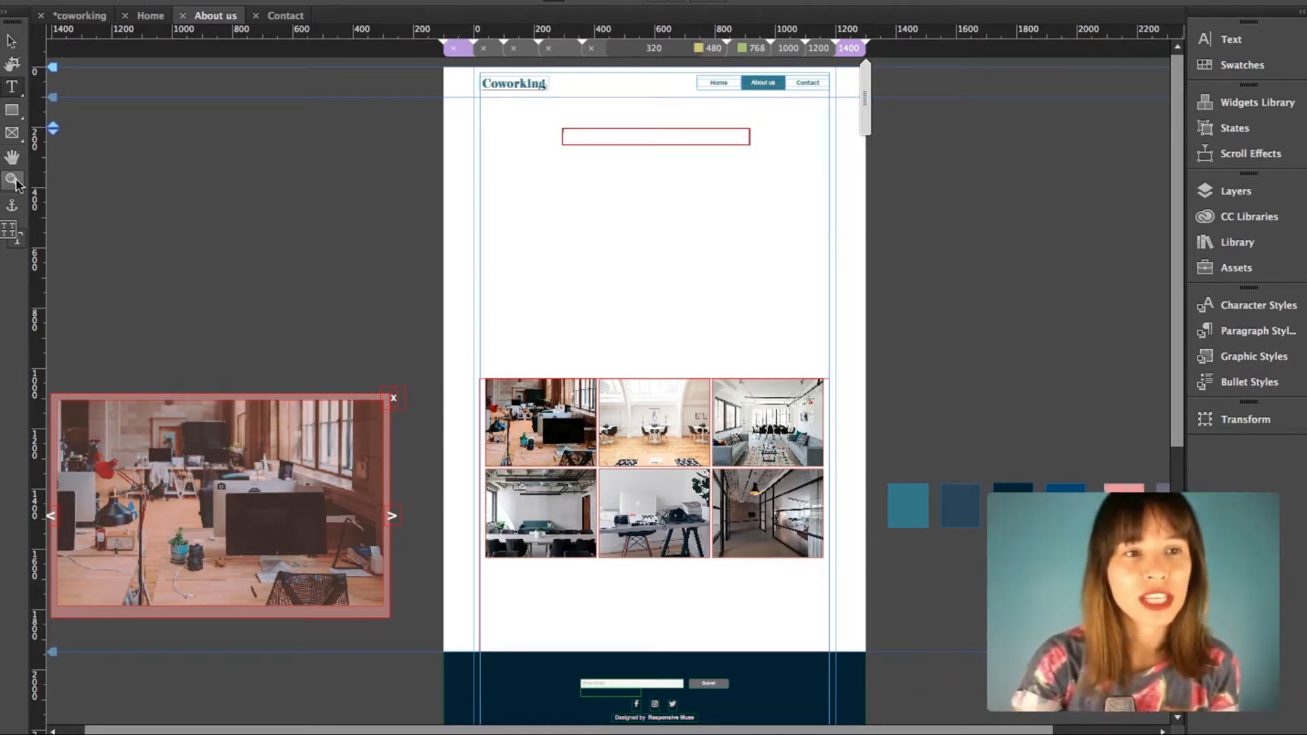
click(787, 161)
click(521, 269)
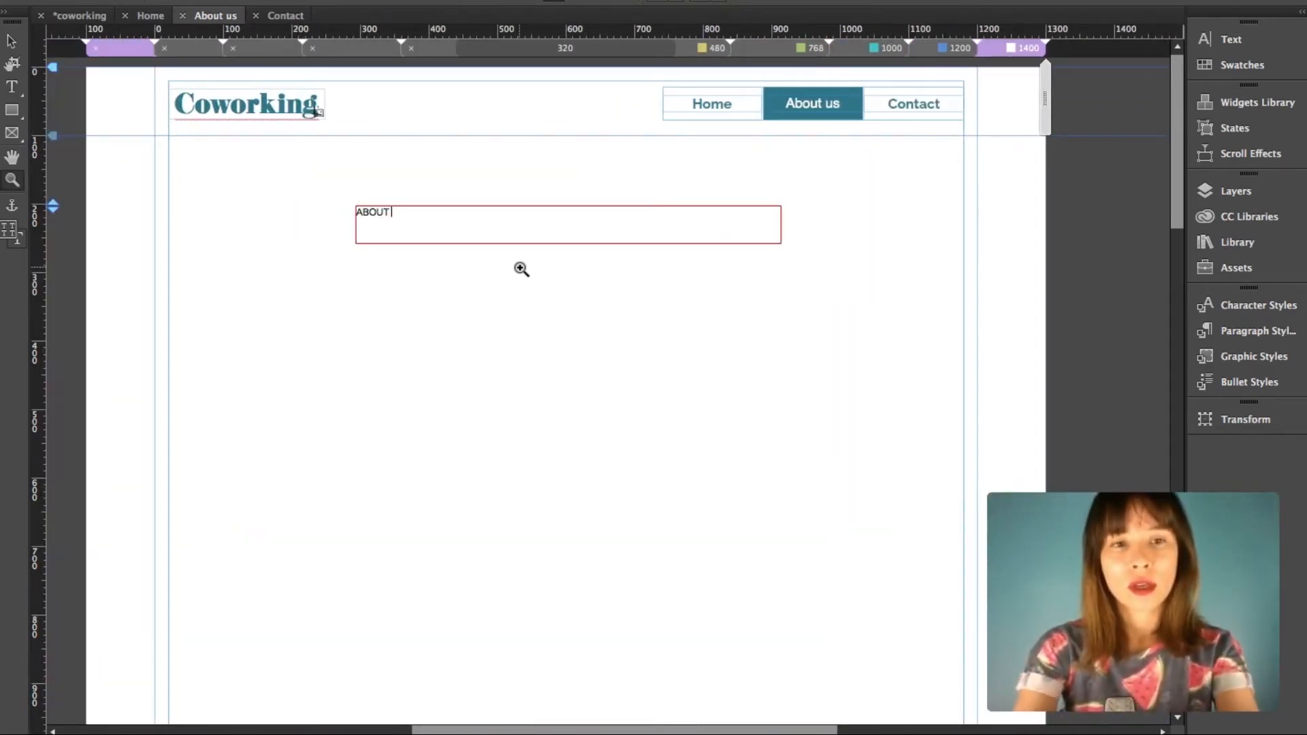
text(ABOUT COWORKING)
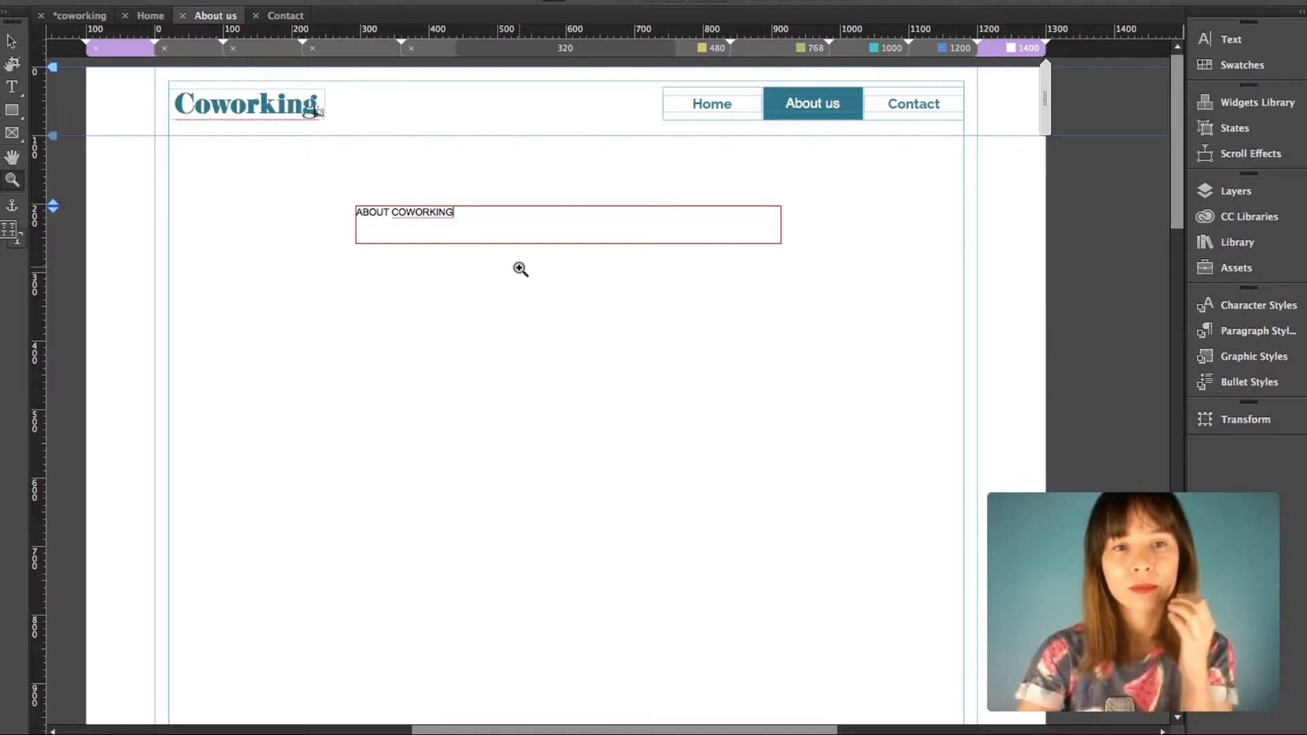
key(Escape)
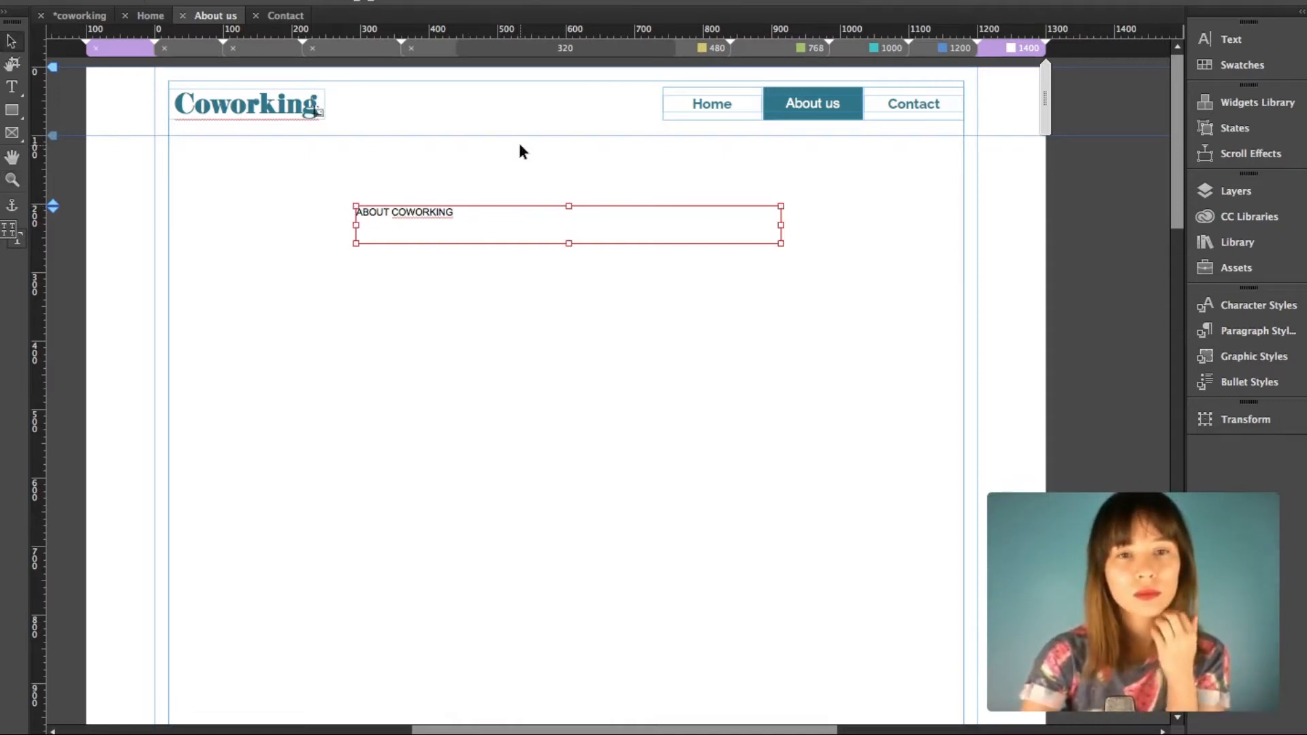
- Set the "ABOUT COWORKING" heading to the Raleway Heavy font at size 36
click(1229, 189)
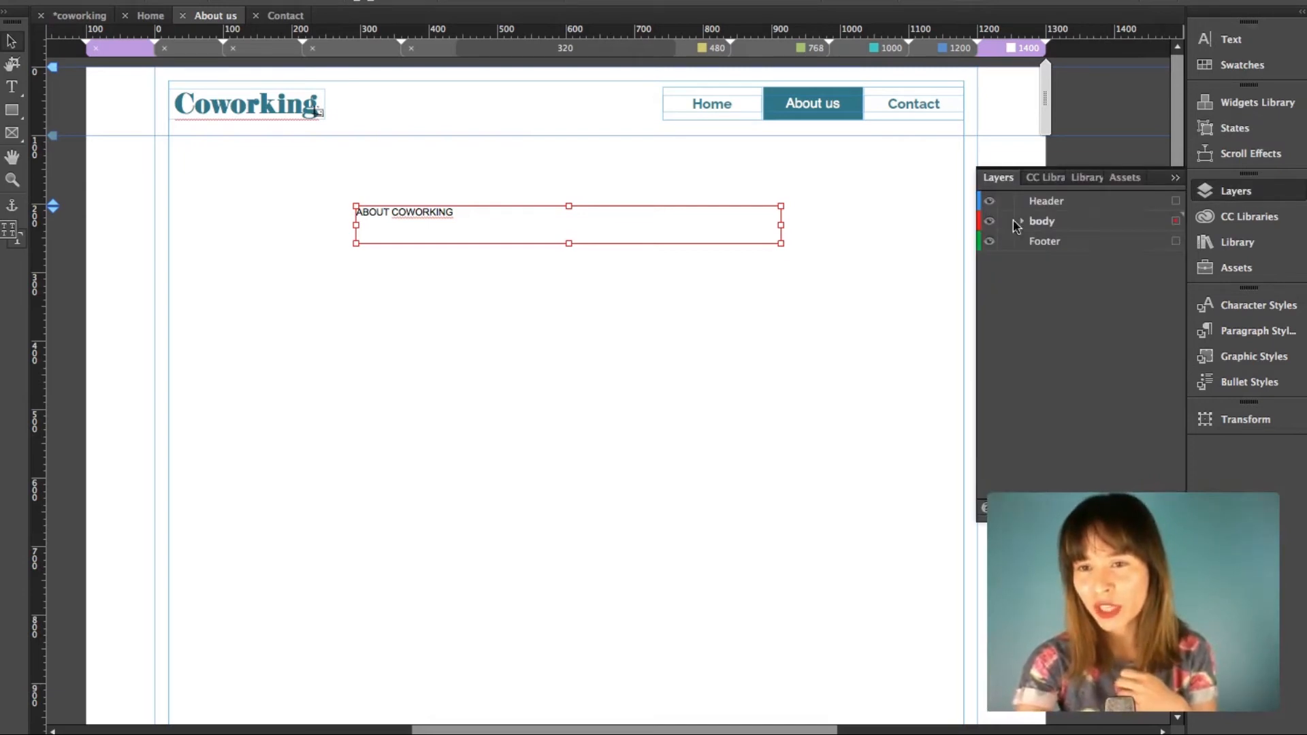
click(1176, 173)
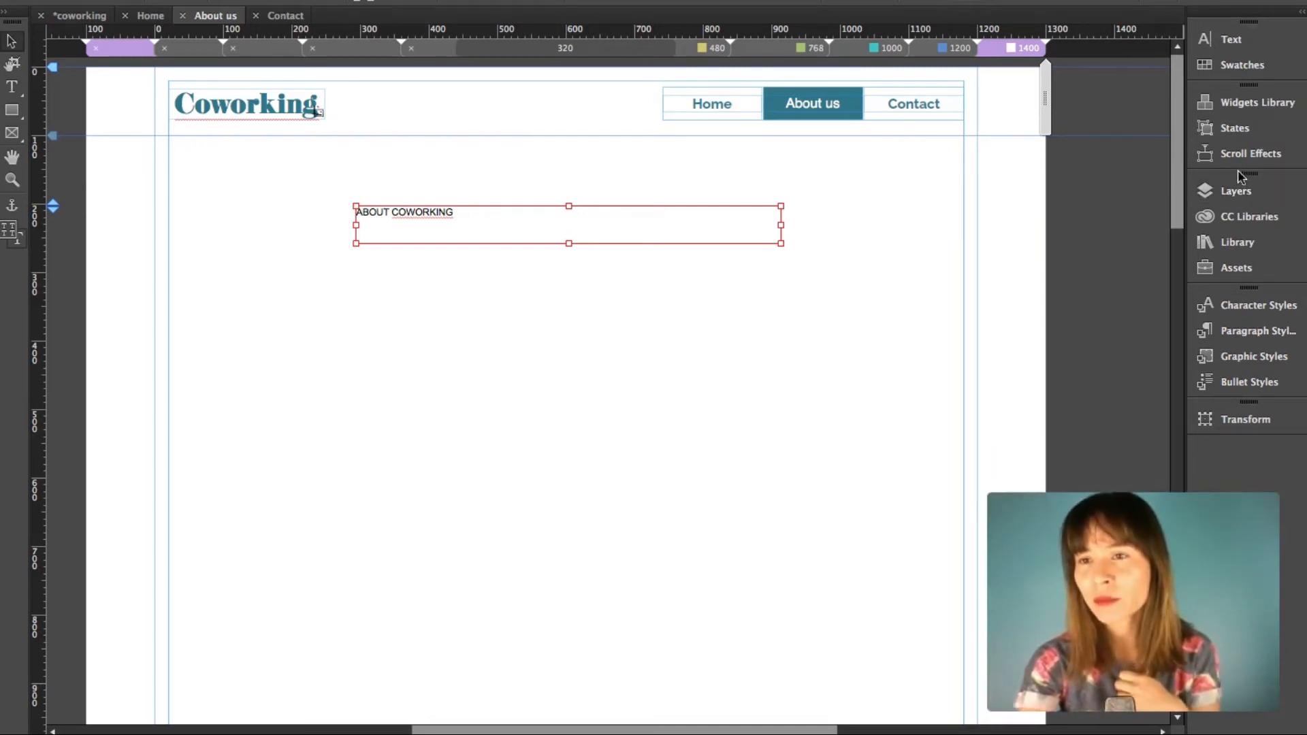
click(1235, 39)
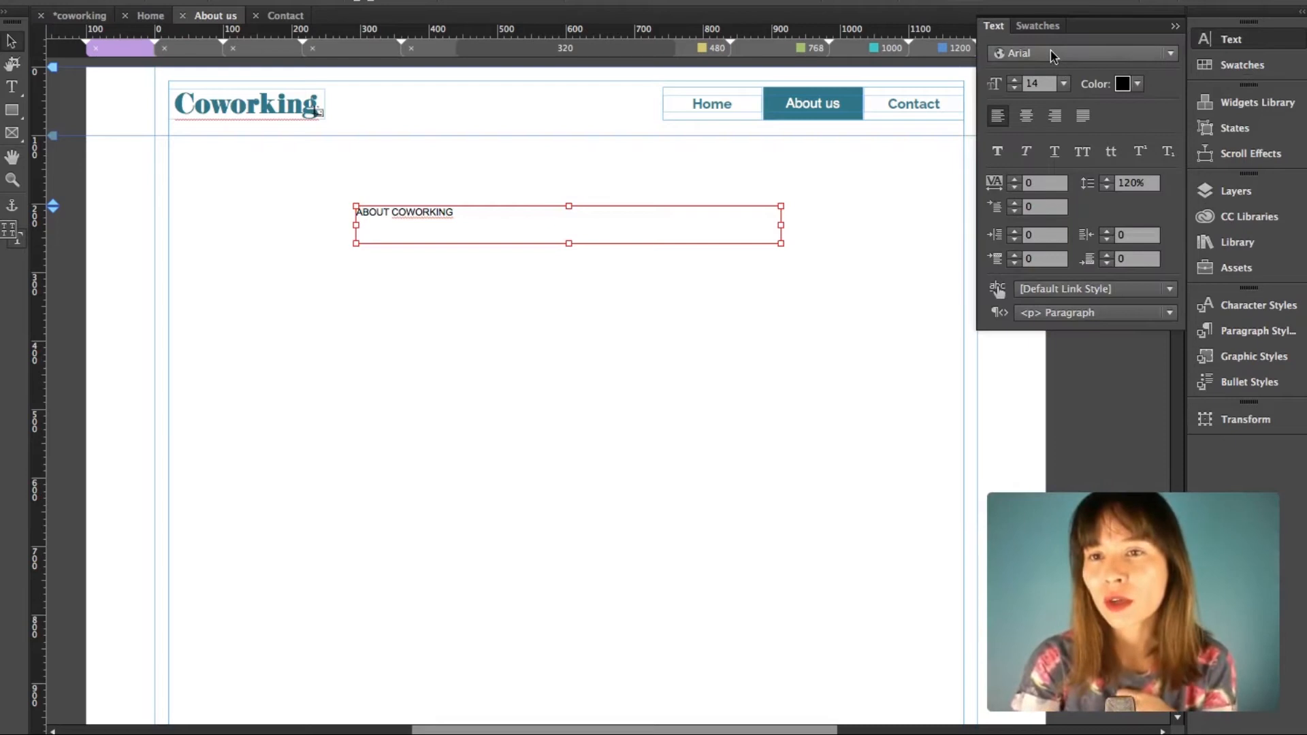
click(1051, 53)
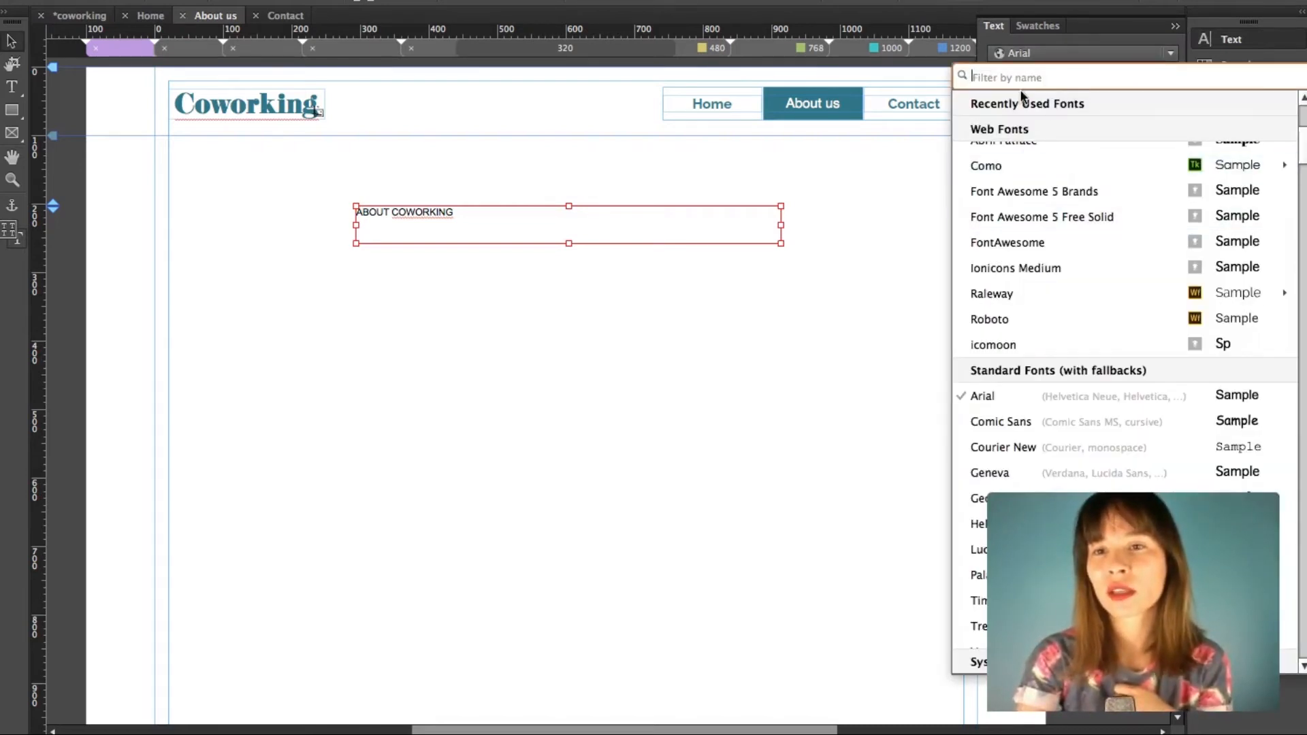
scroll(1014, 193, up, 5)
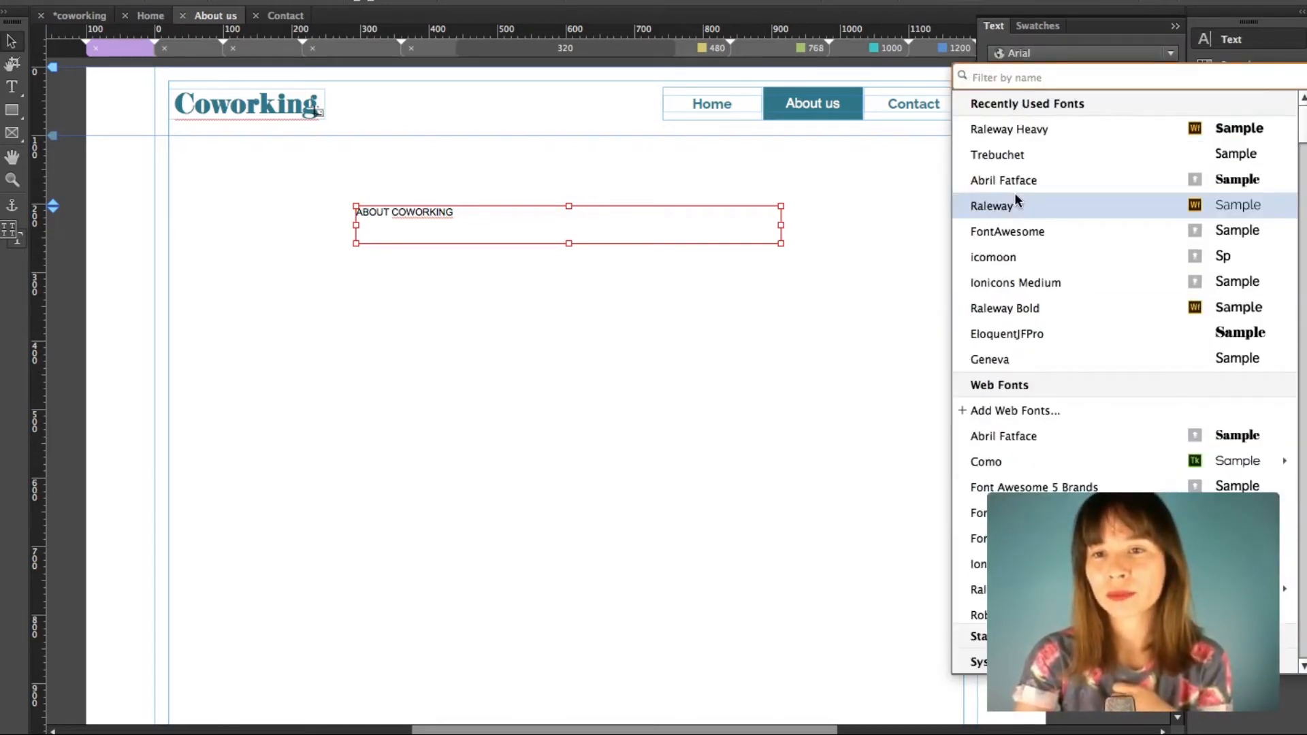
click(1006, 126)
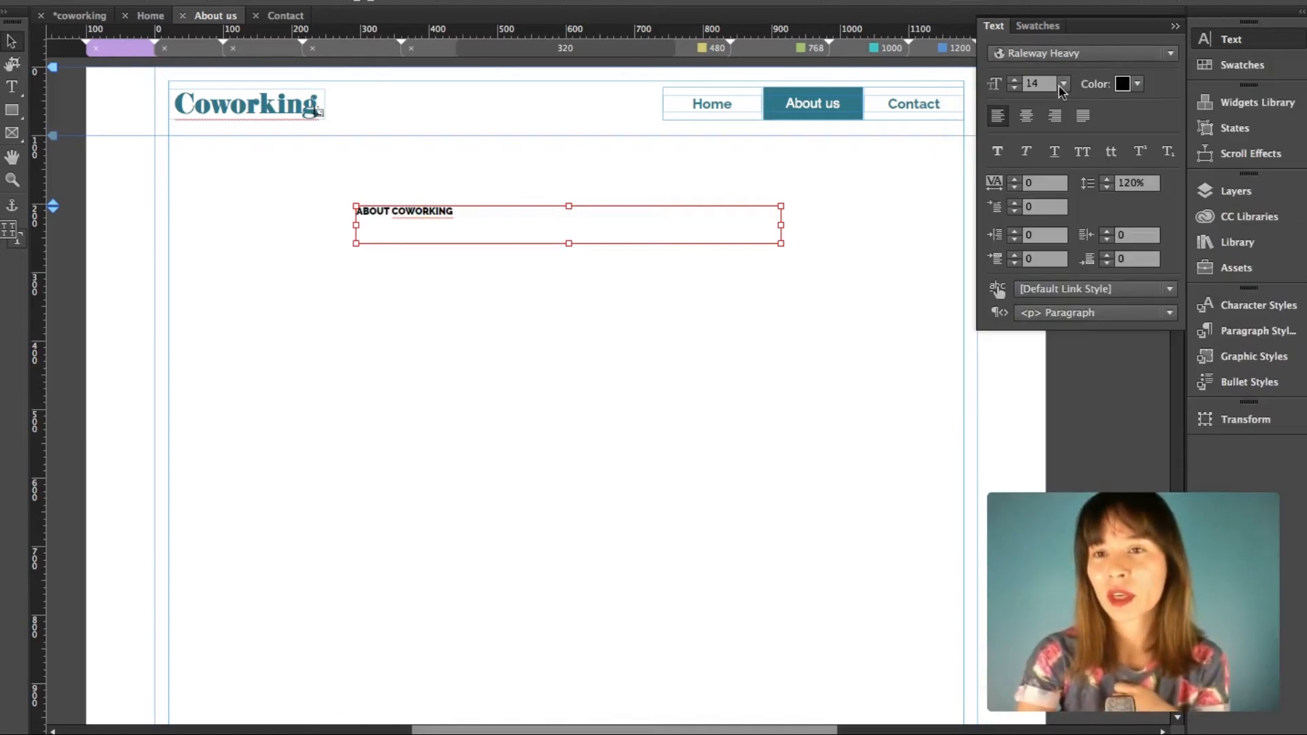
click(1062, 85)
click(1082, 304)
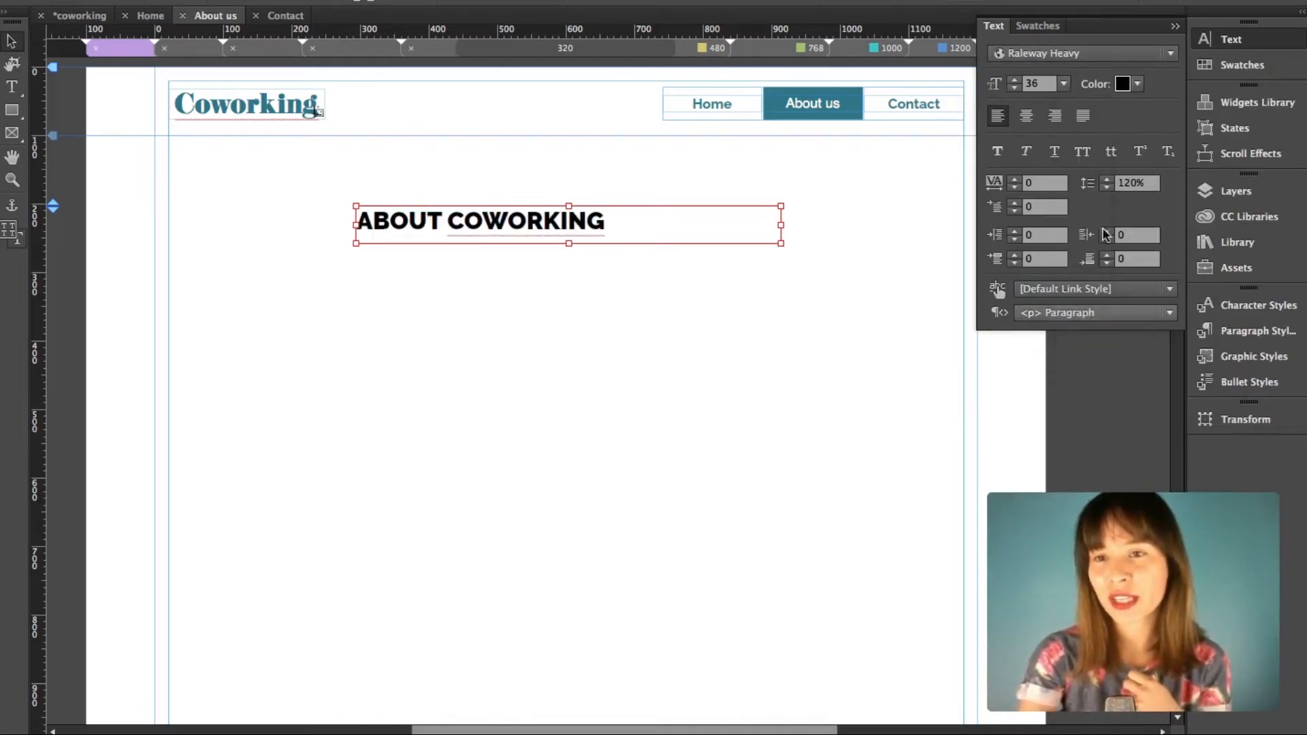
- Sample the darkest navy palette square beside the page as the "ABOUT COWORKING" heading's text colour and centre-align the heading
scroll(920, 205, right, 10)
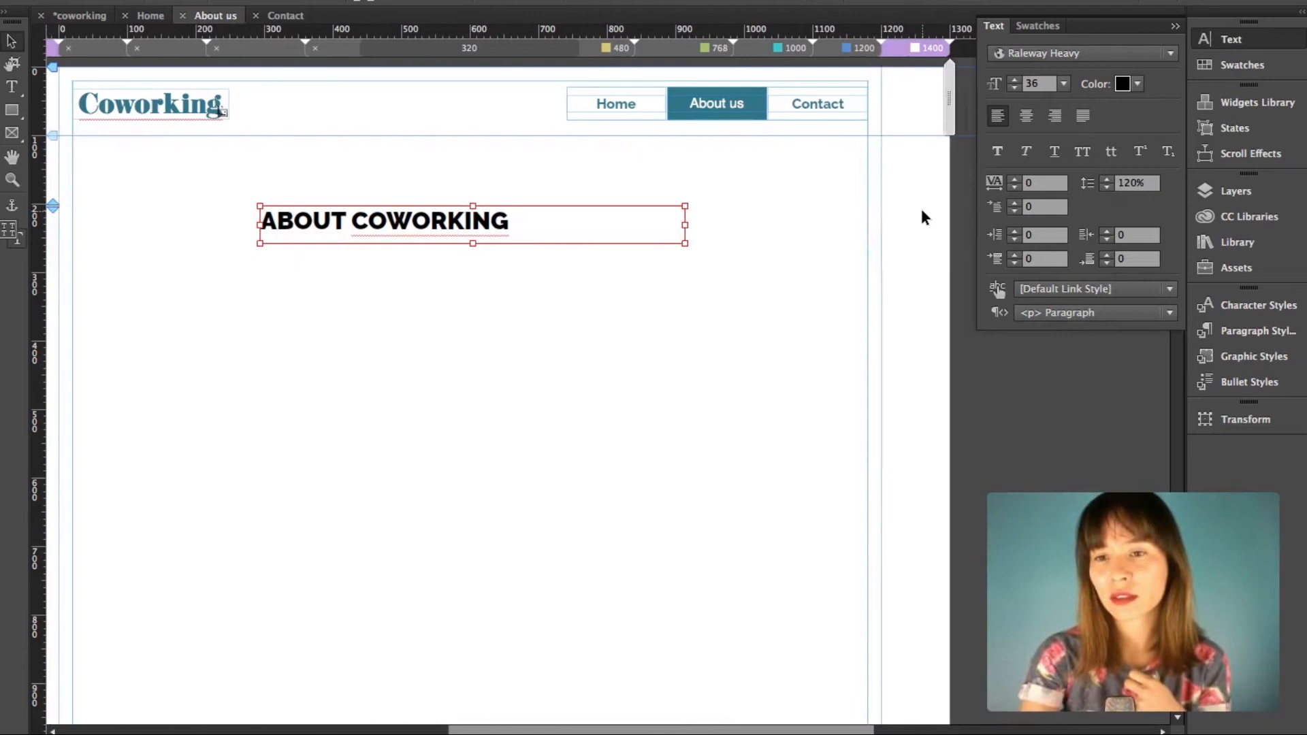
scroll(922, 210, down, 10)
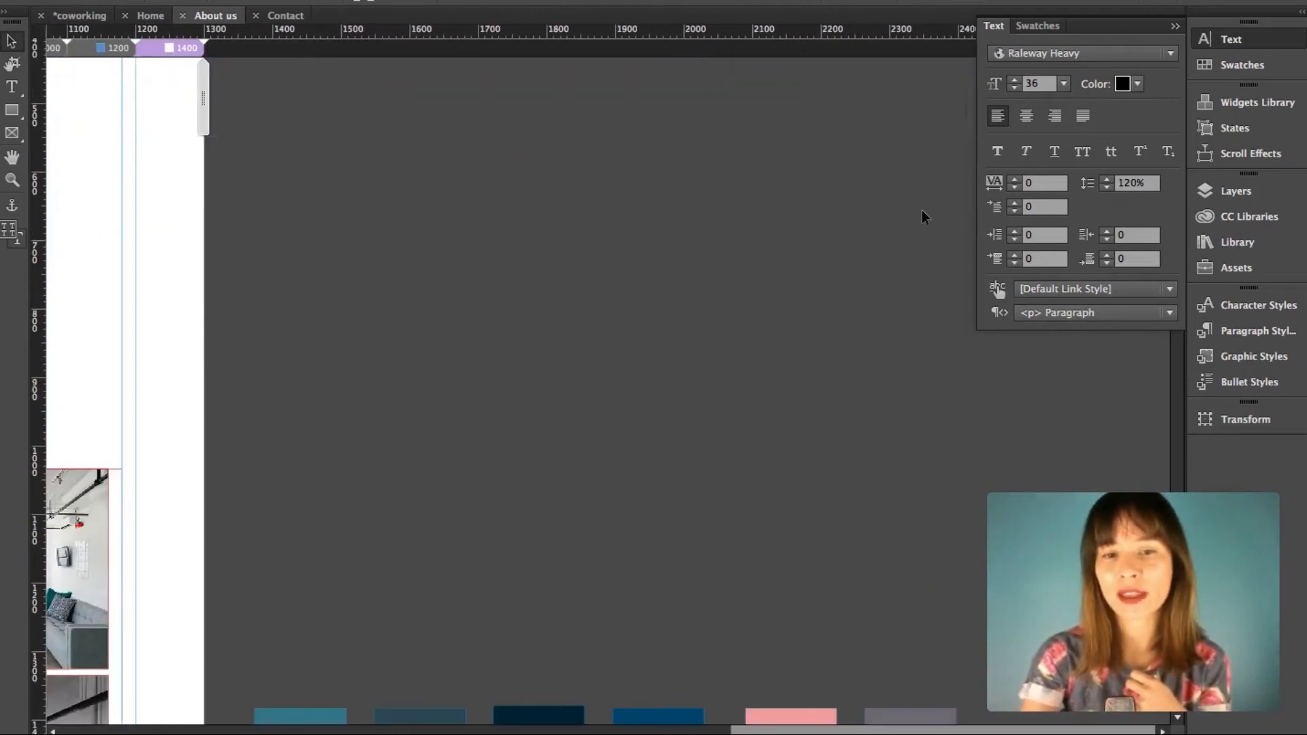
click(1122, 84)
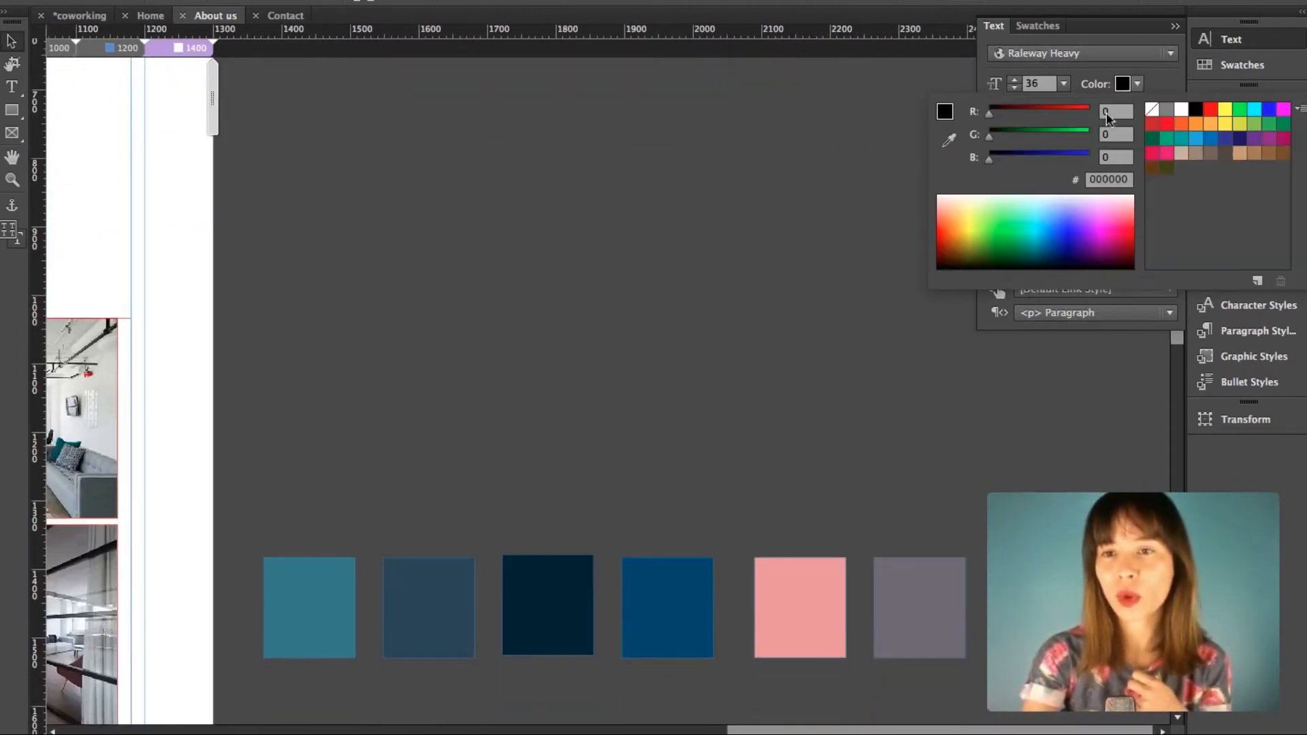
click(948, 140)
click(525, 598)
click(1130, 85)
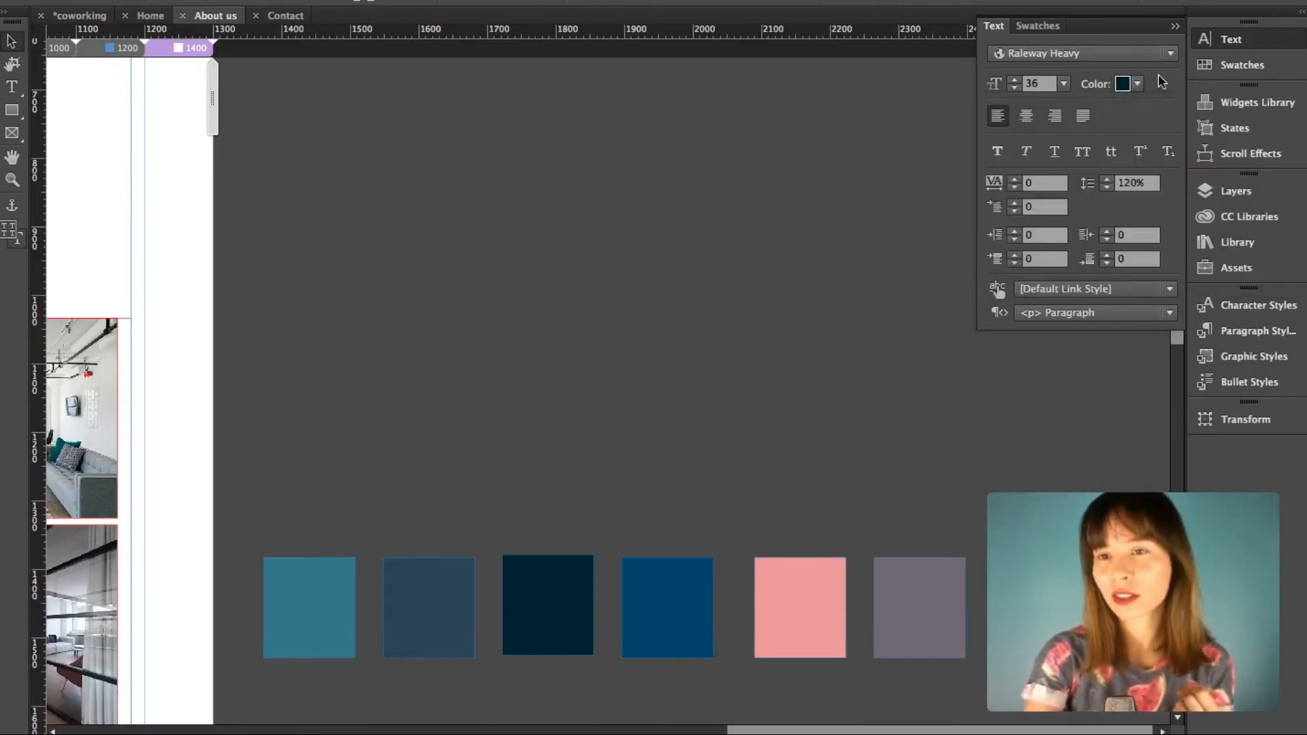
click(1027, 117)
click(12, 180)
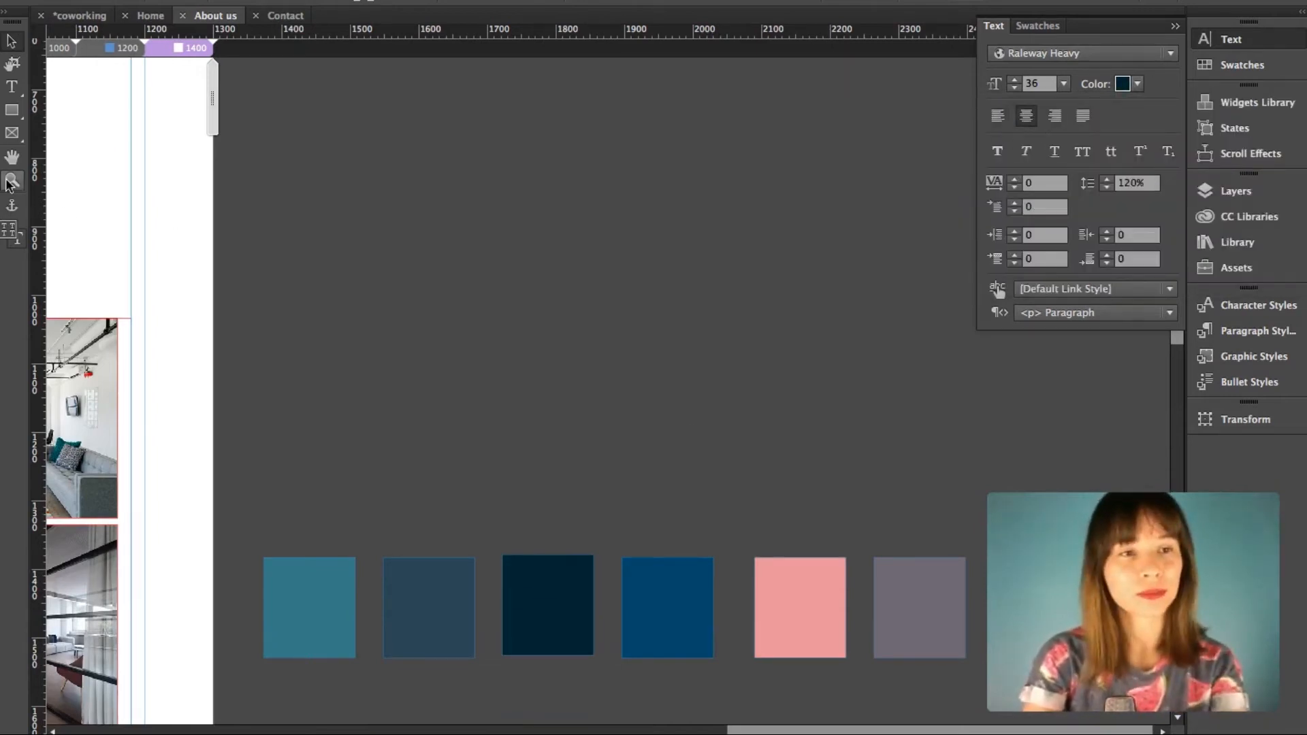
alt+click(226, 302)
alt+click(226, 302)
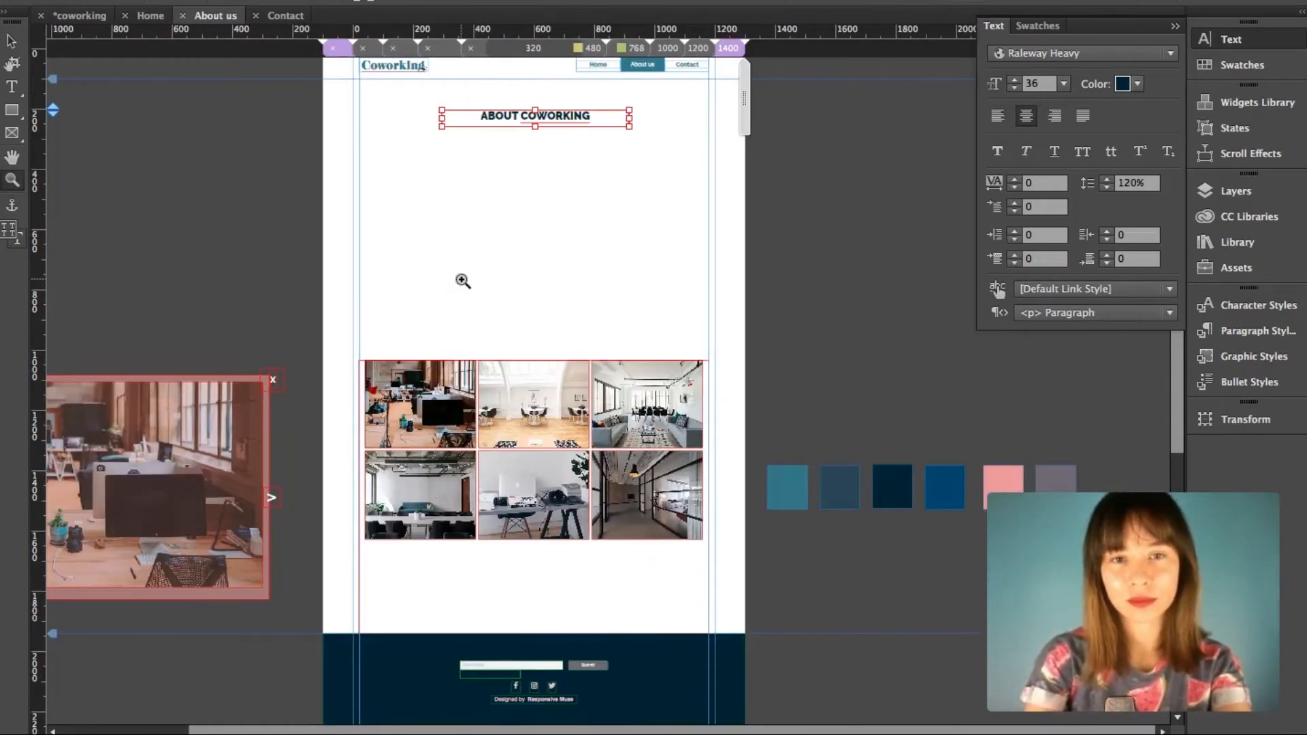
click(586, 181)
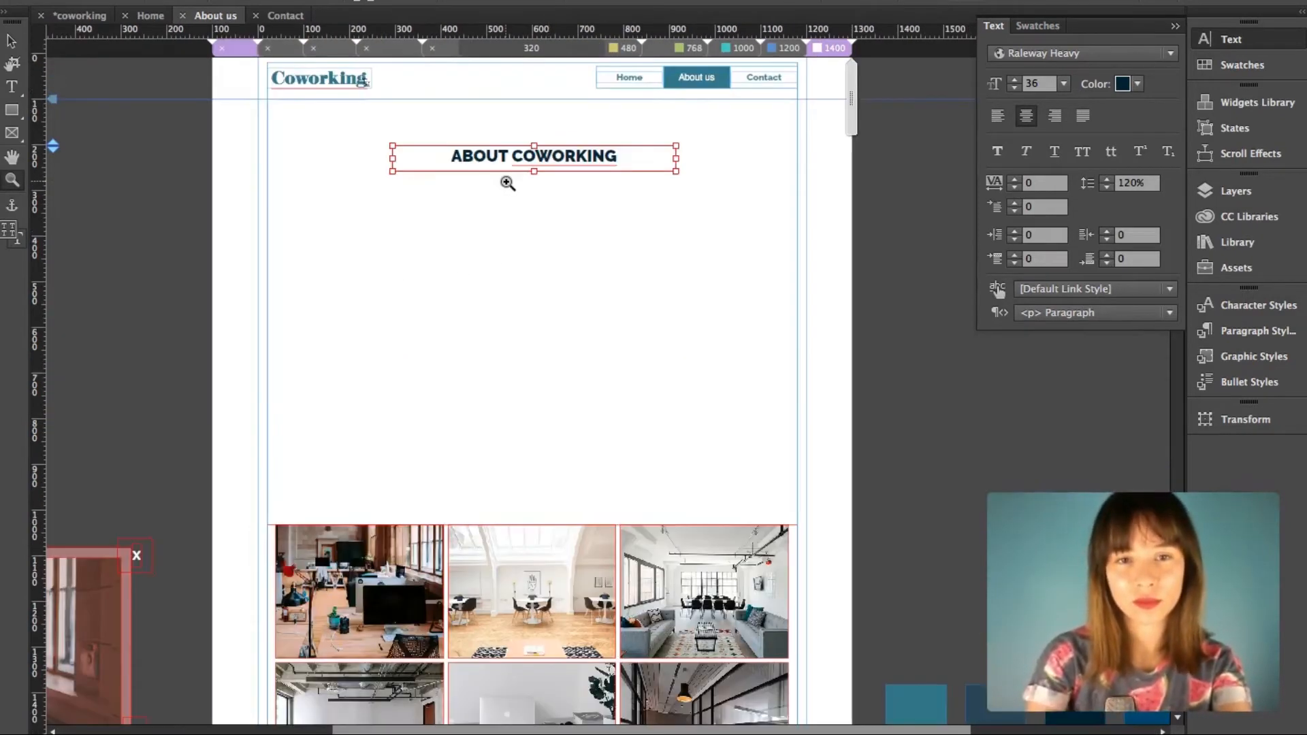
click(525, 219)
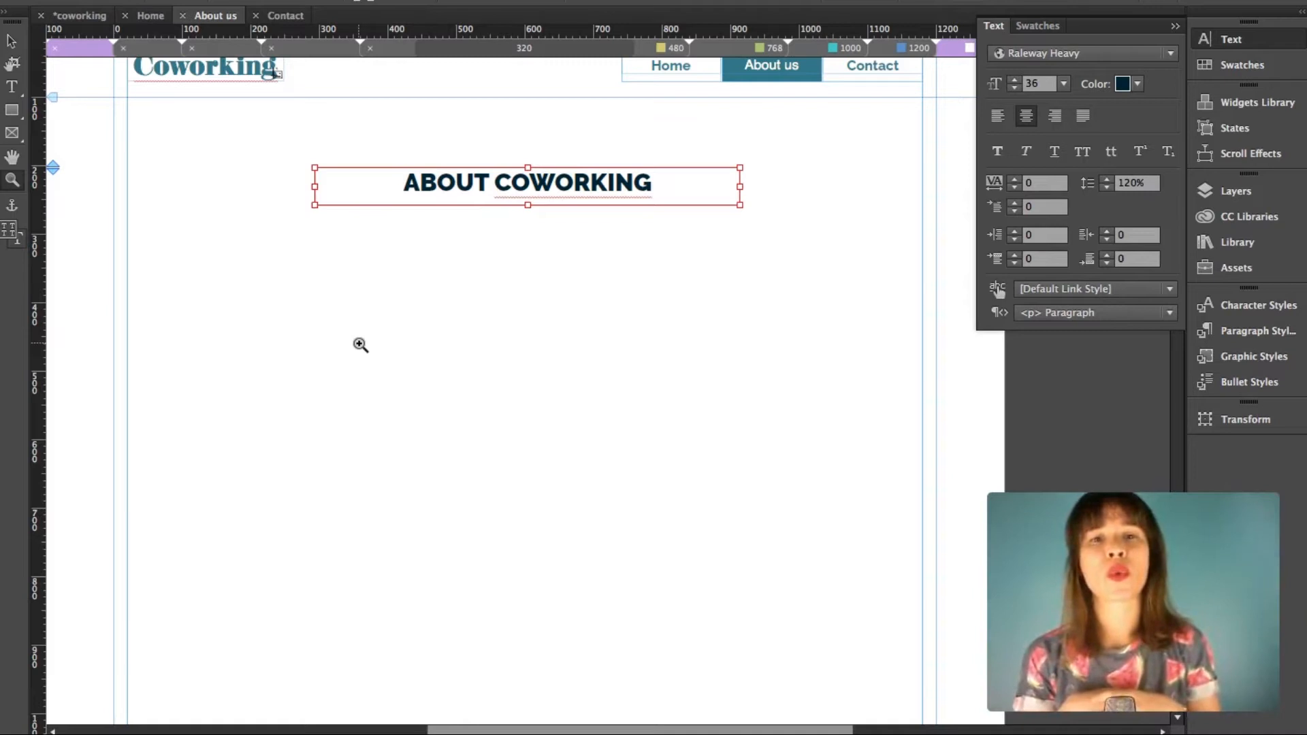
click(12, 86)
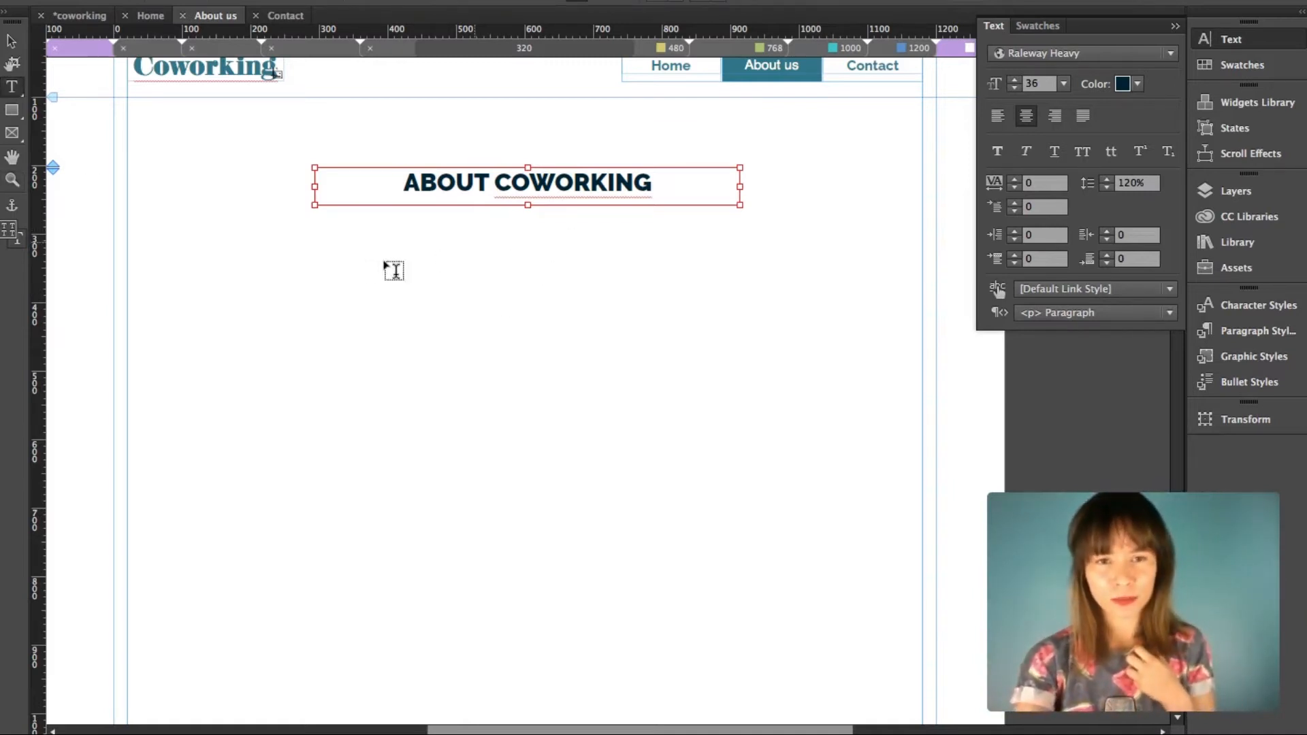
drag(213, 224, 239, 233)
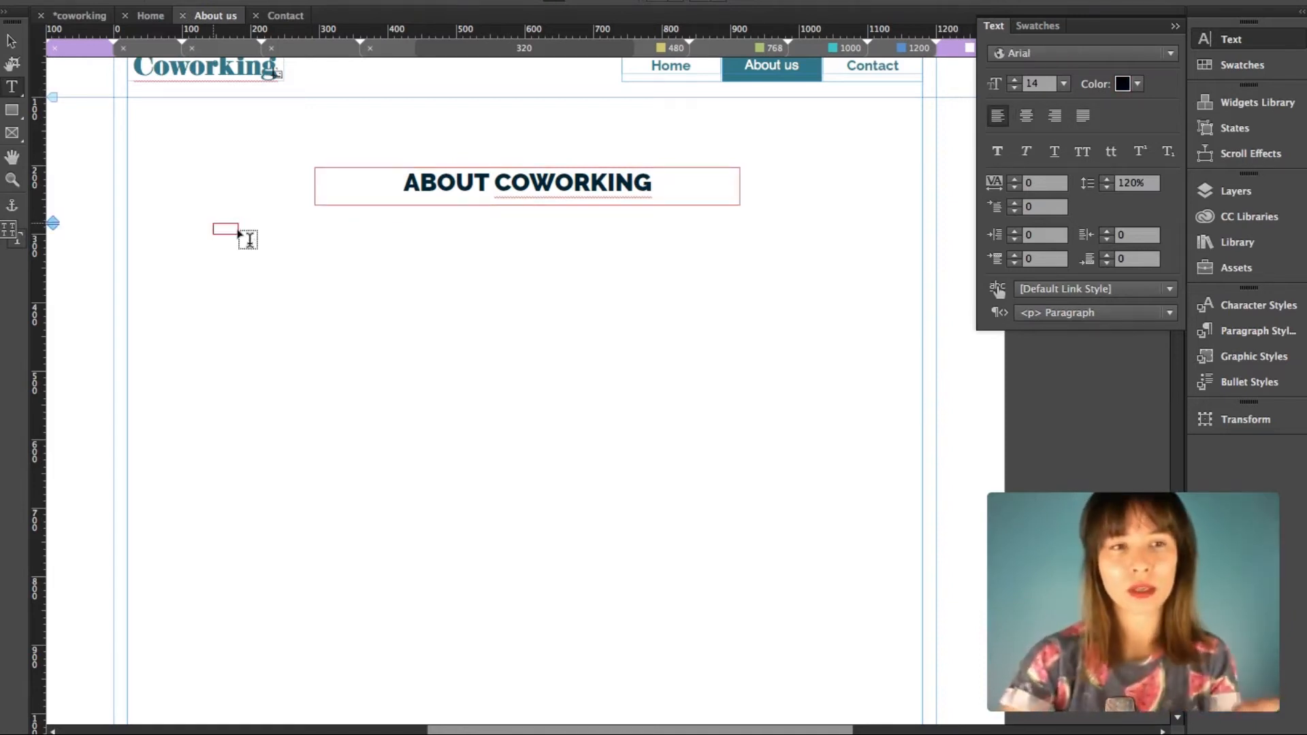
click(13, 42)
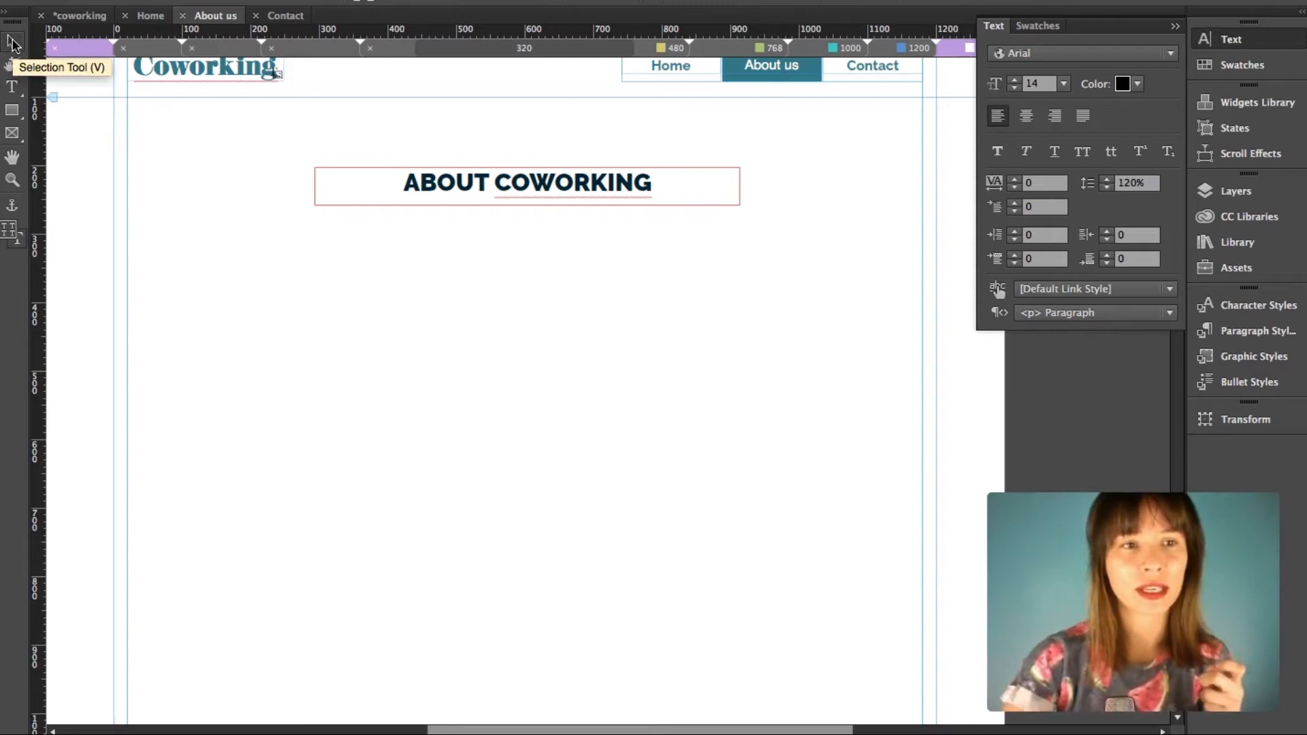
- Bring the first Lorem ipsum paragraph from the browser's text generator into a new text frame about 900 by 220 px below the heading
click(162, 707)
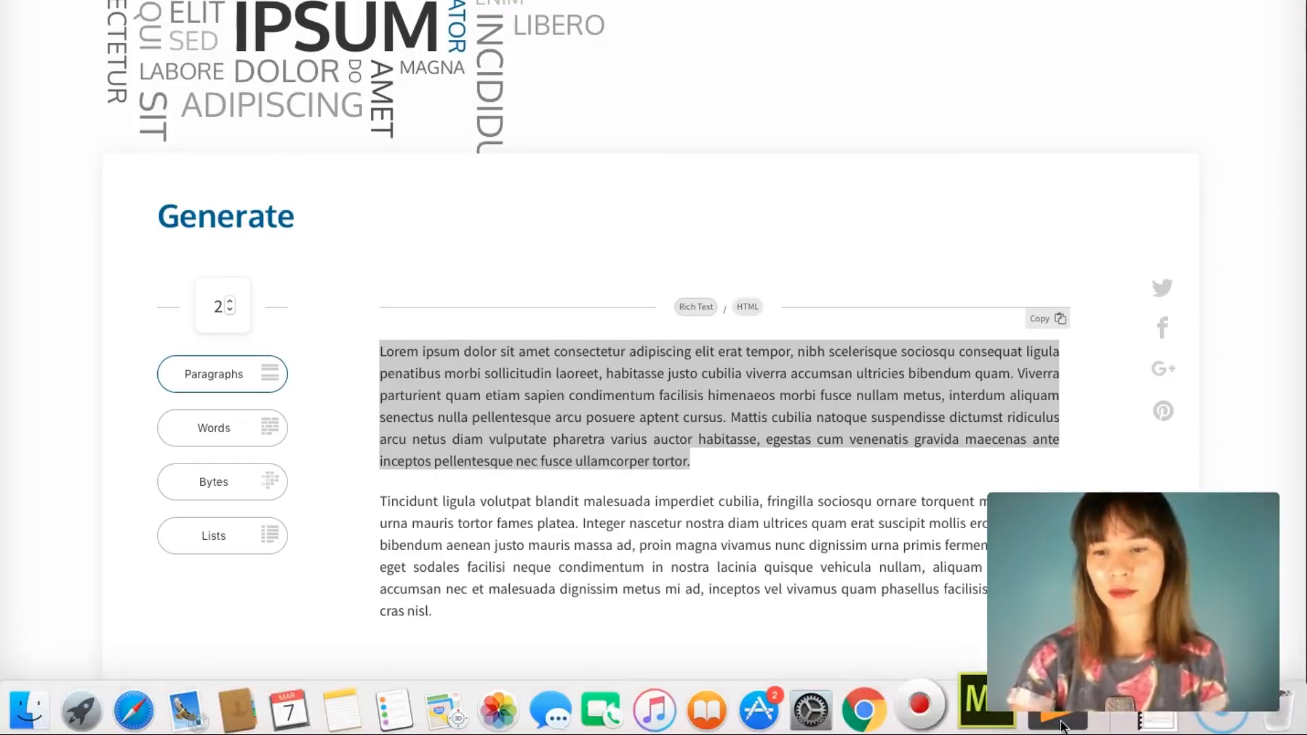
click(1007, 716)
click(9, 83)
drag(230, 244, 847, 394)
key(super+v)
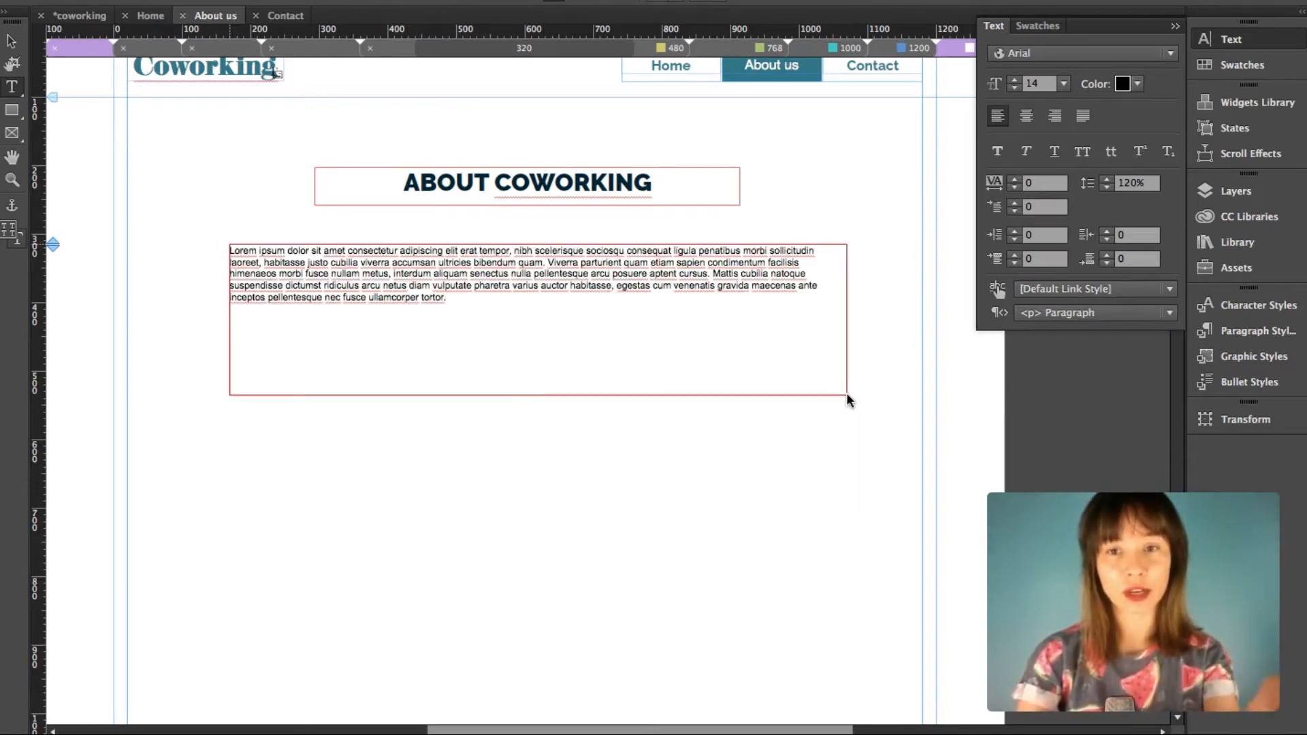
- Set the Lorem ipsum paragraph's font to Raleway regular
click(11, 42)
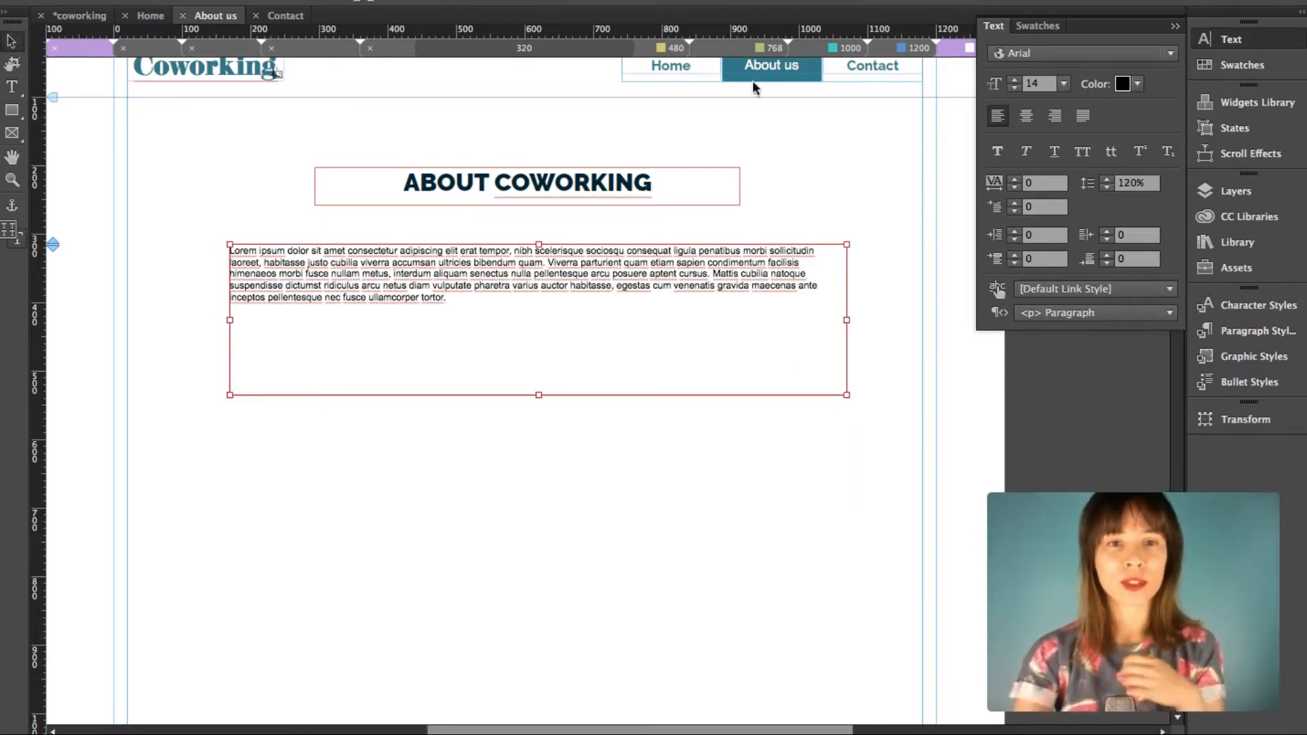
click(1031, 55)
click(1027, 51)
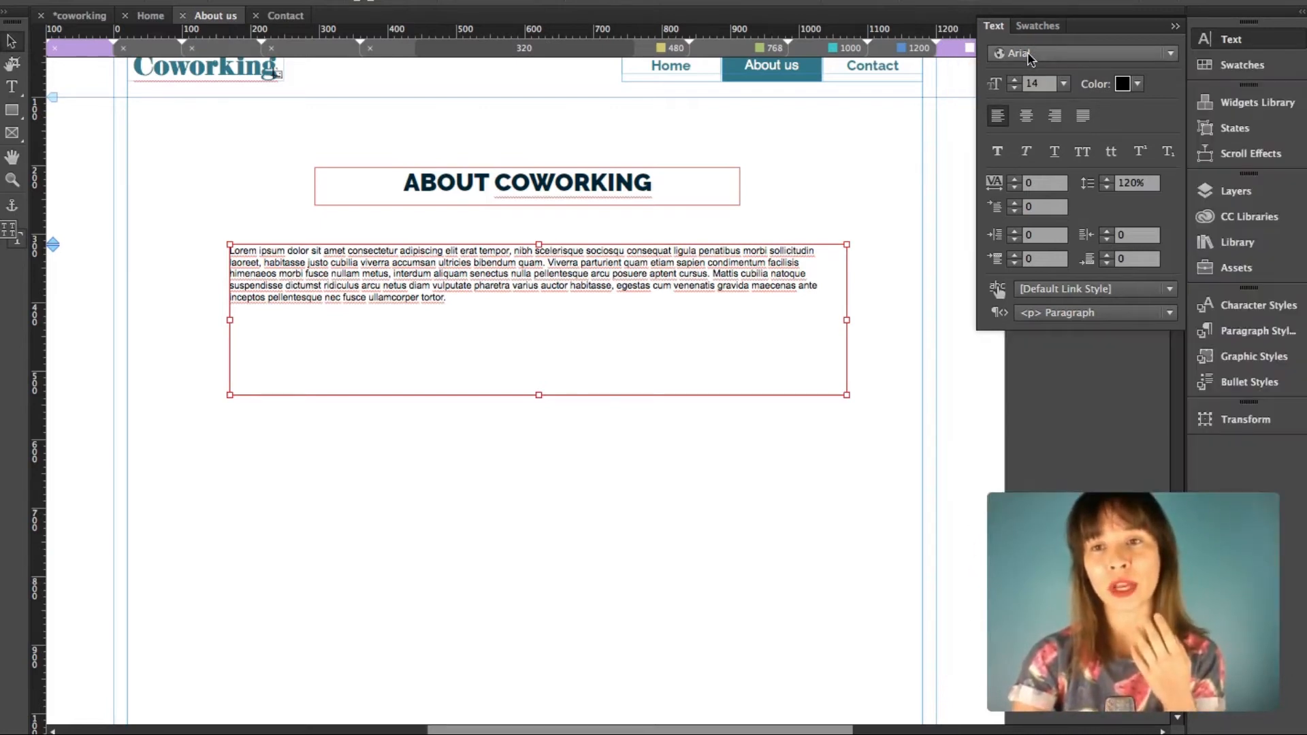
click(1026, 52)
click(1027, 51)
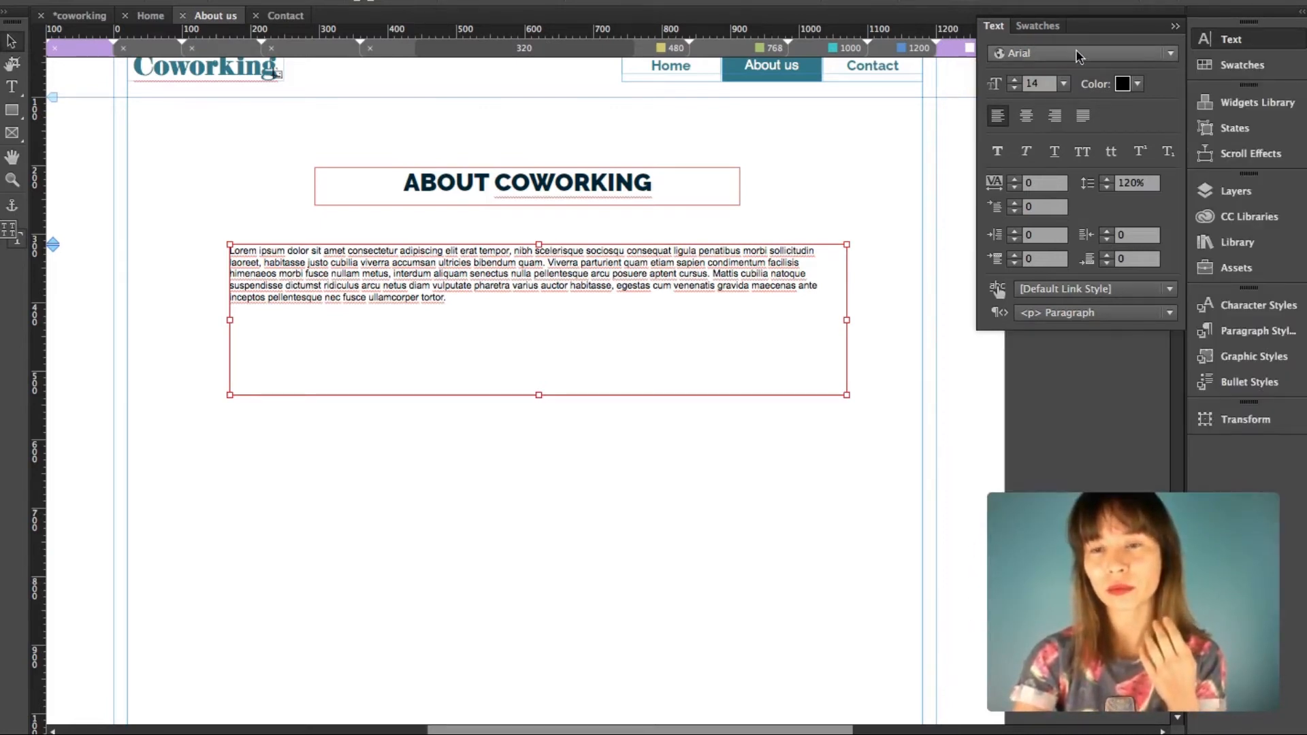
click(1028, 53)
text(RAL)
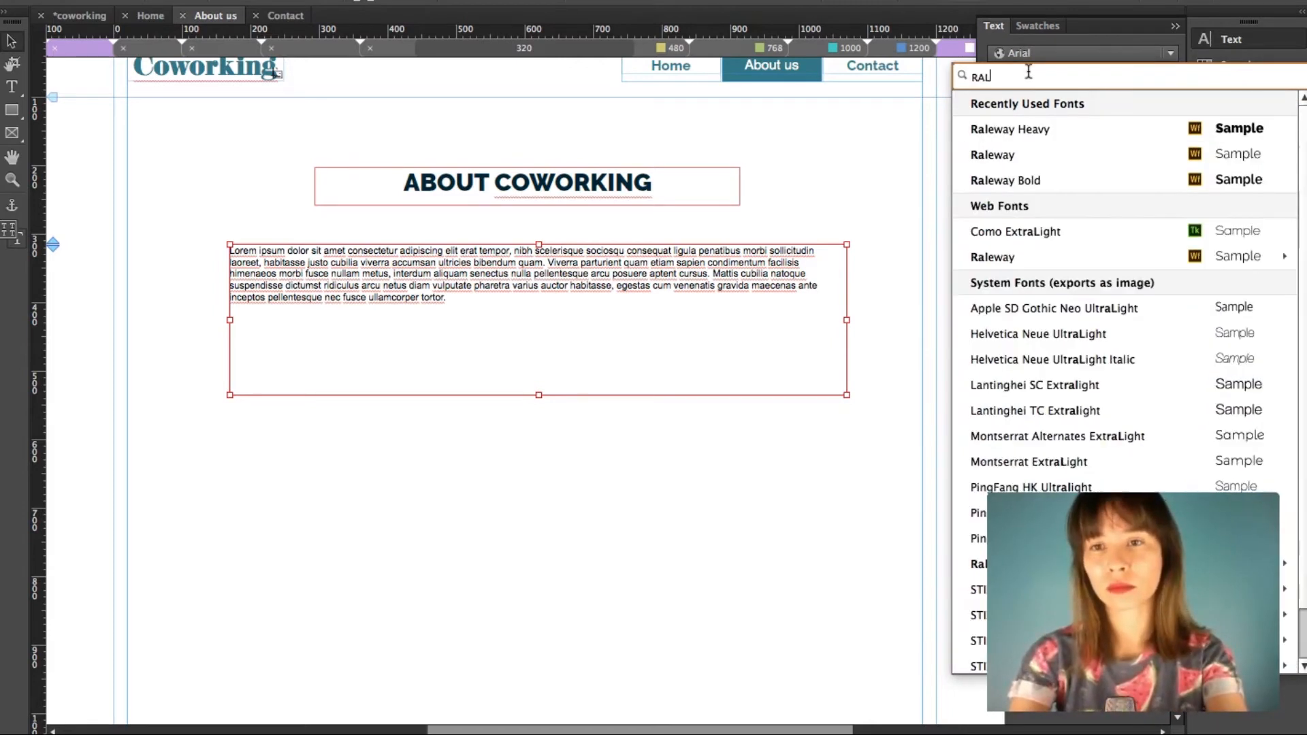
click(1028, 161)
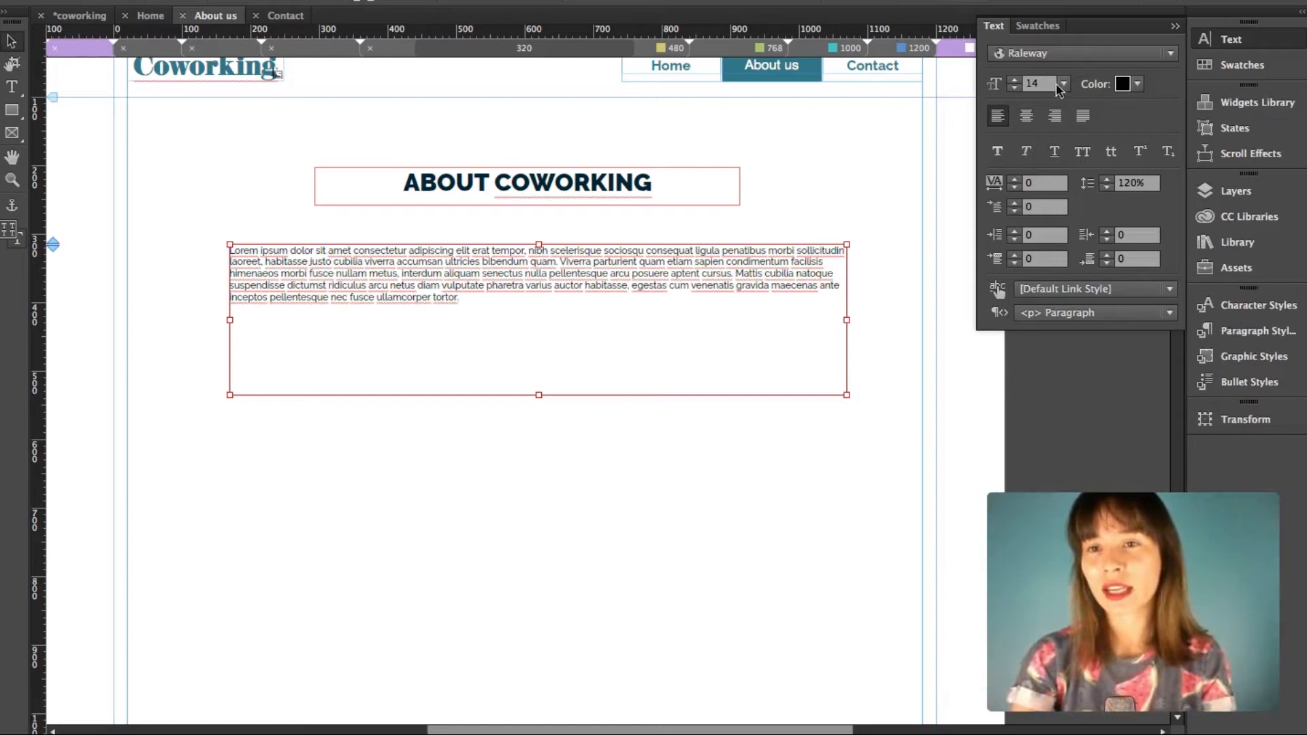
- Set the Lorem ipsum paragraph's font size to 18 and centre-align its text
click(1014, 80)
click(1013, 80)
click(1014, 79)
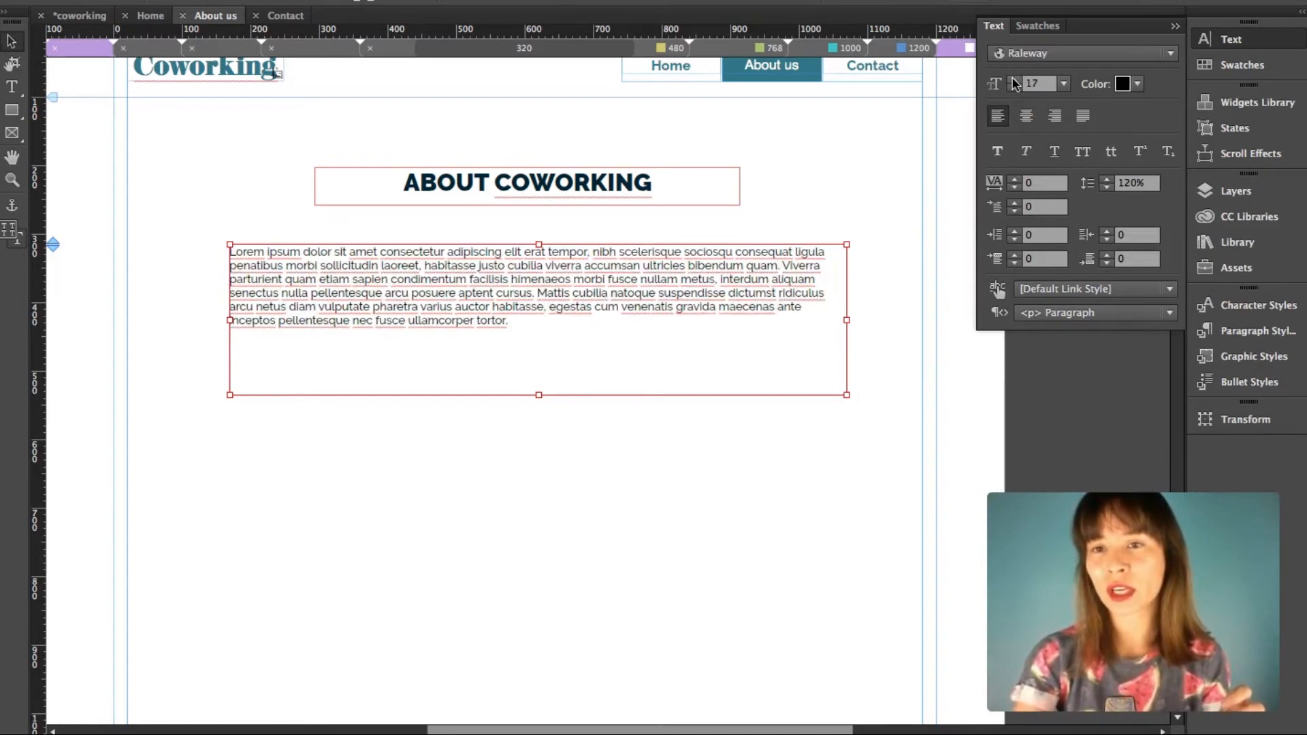
click(1014, 80)
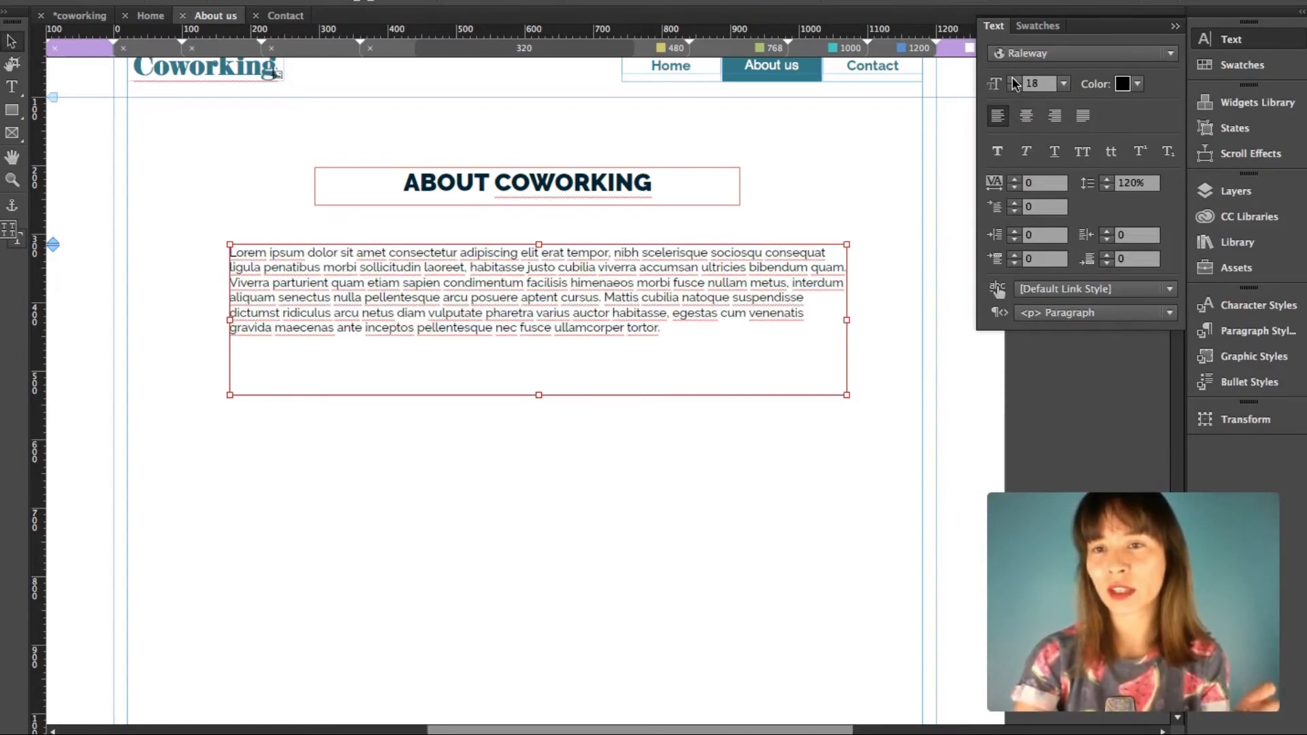
click(1026, 116)
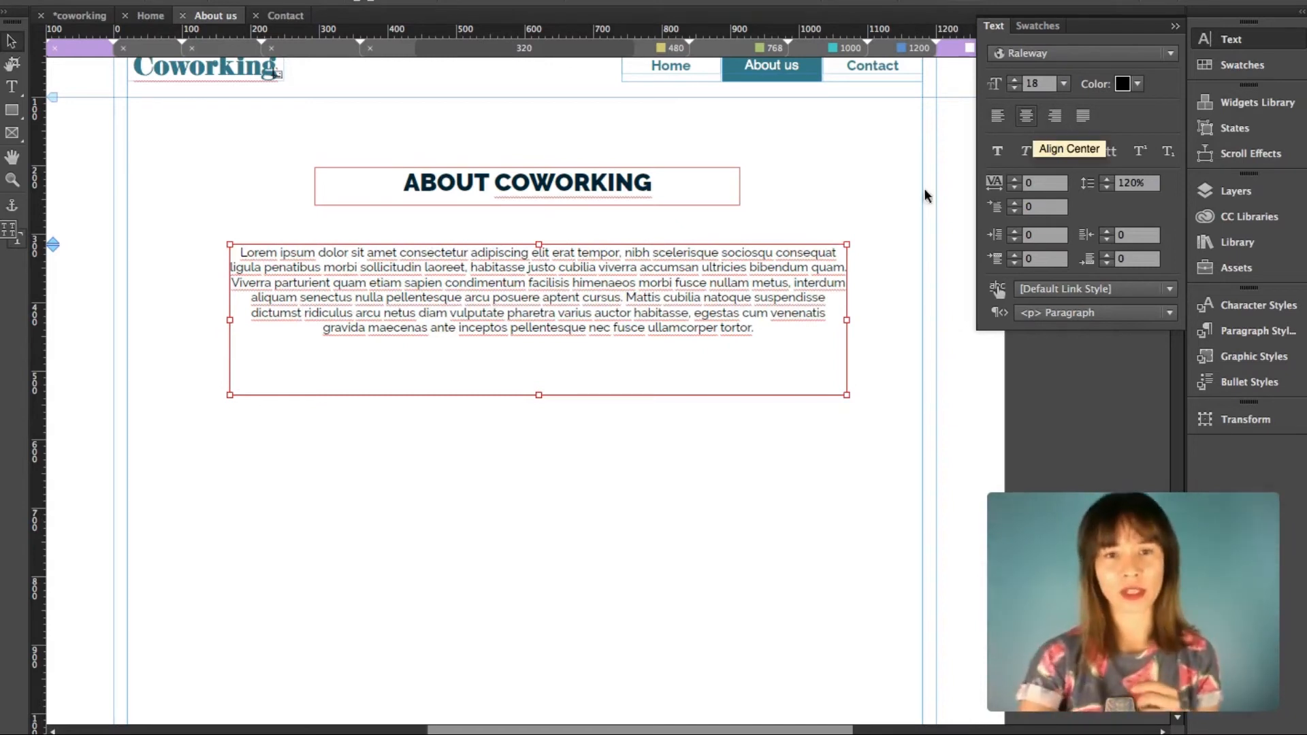
- Shorten the paragraph's frame to about 145 px high to fit its text and centre it beneath the "ABOUT COWORKING" heading
drag(537, 392, 539, 343)
drag(646, 290, 627, 282)
click(1175, 25)
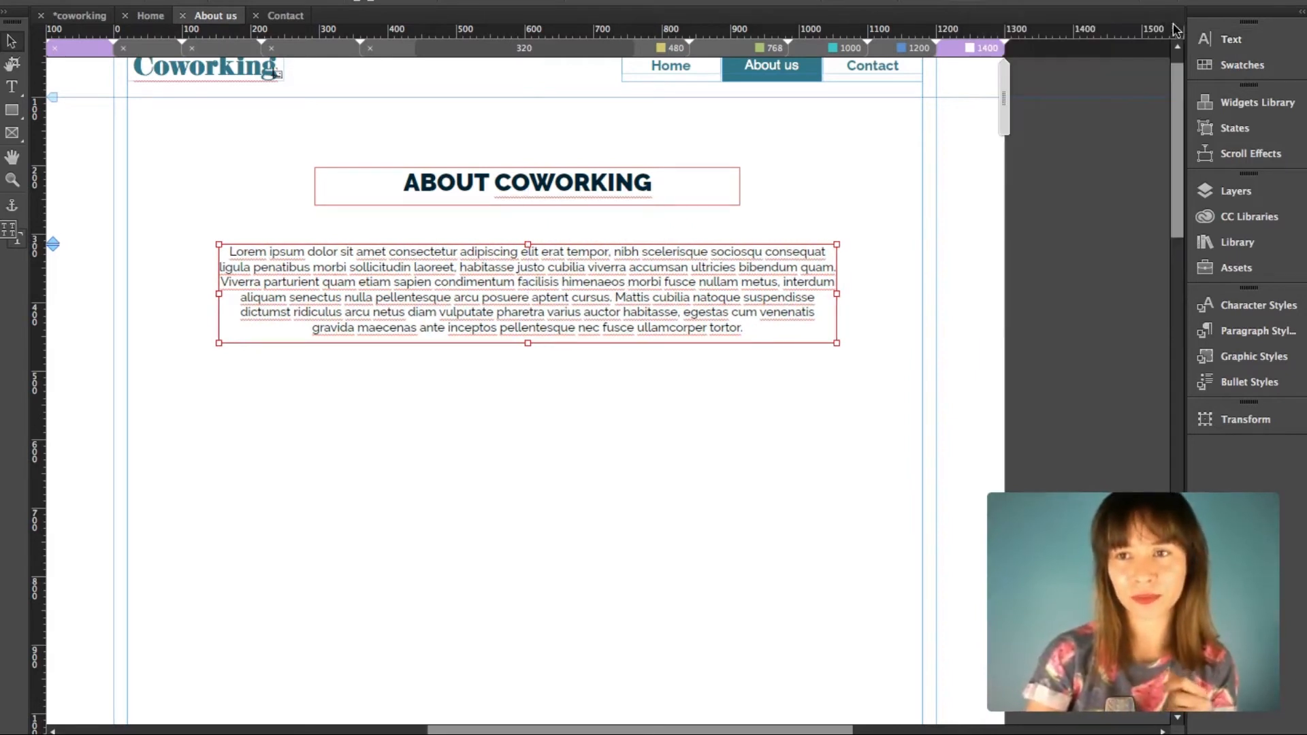
- Duplicate the Lorem ipsum text frame and place the copy about 510 px below the original, just above the photo gallery
click(12, 181)
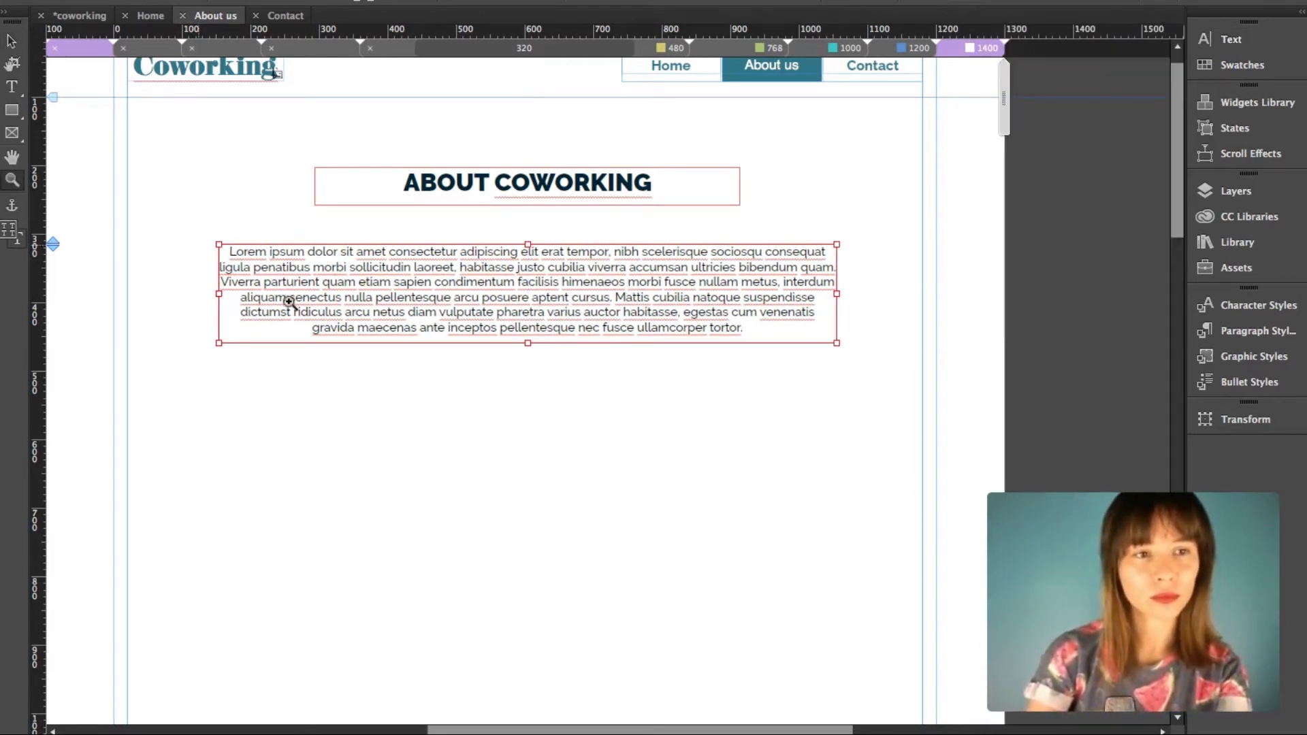
alt+click(552, 444)
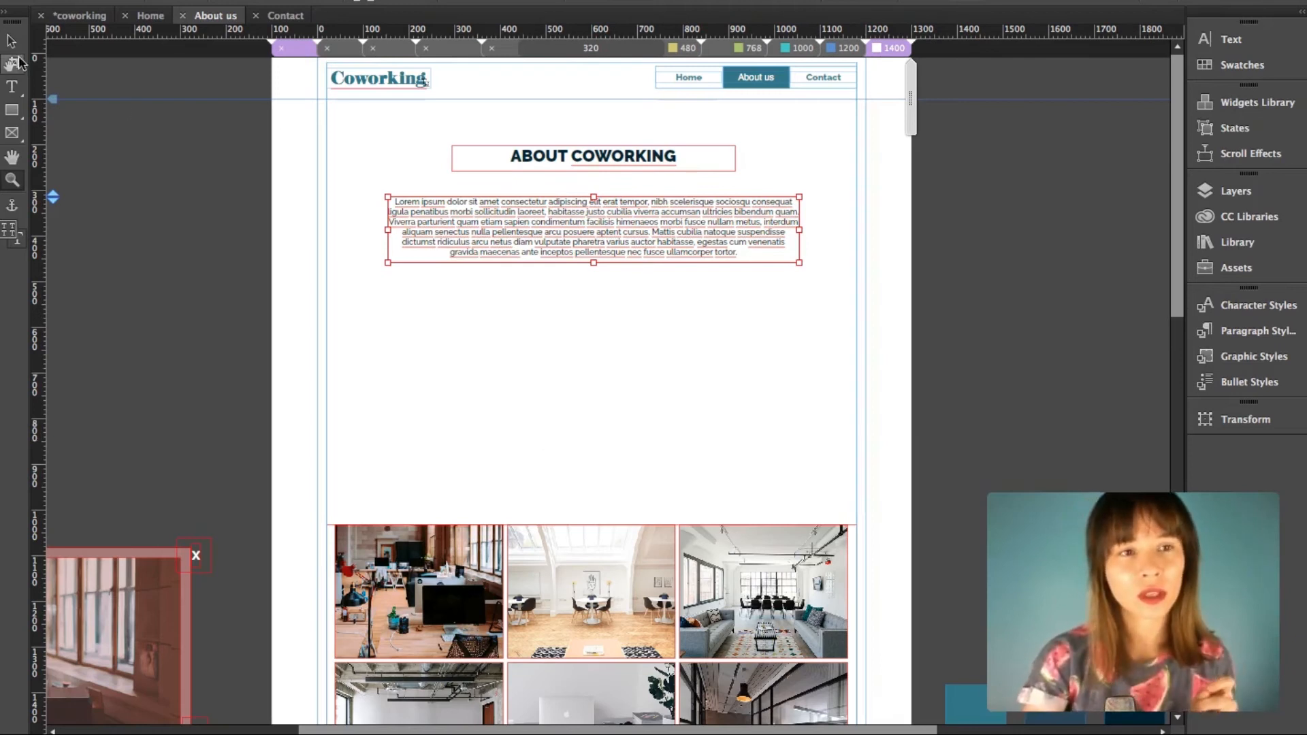
click(13, 43)
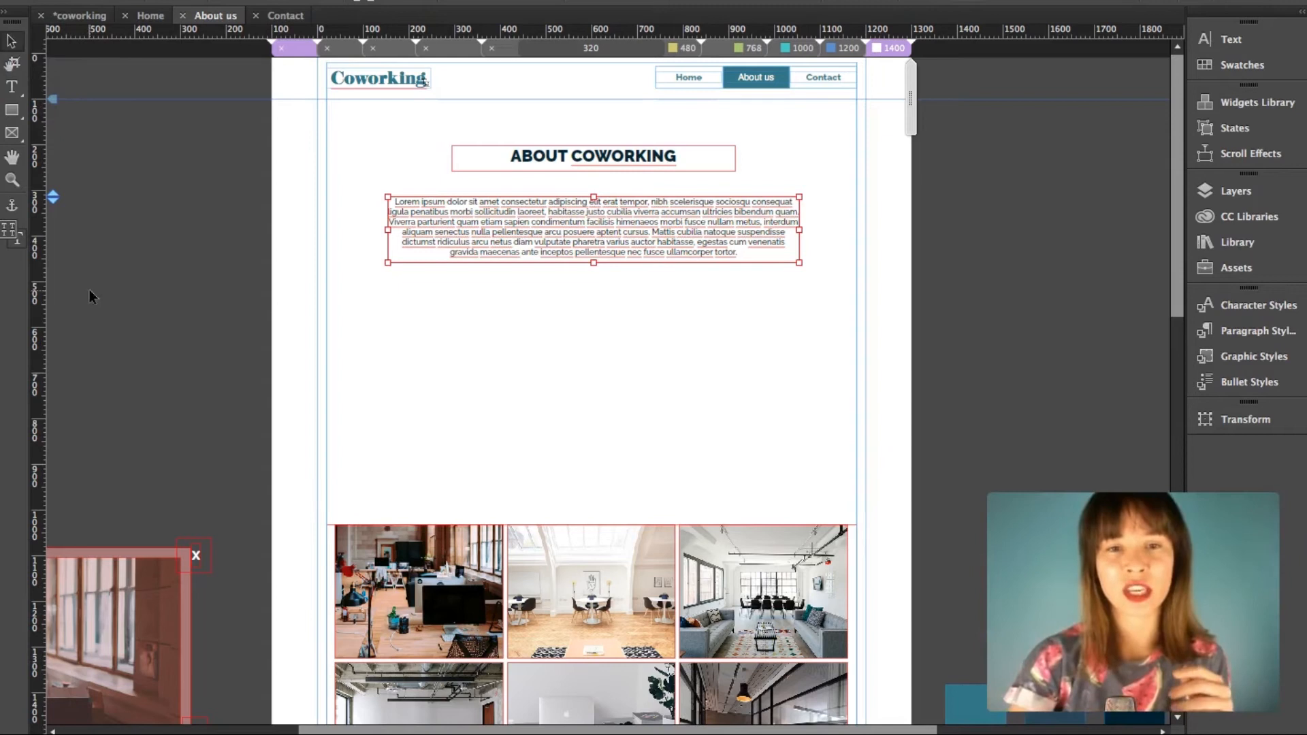
scroll(468, 424, down, 2)
scroll(469, 429, down, 1)
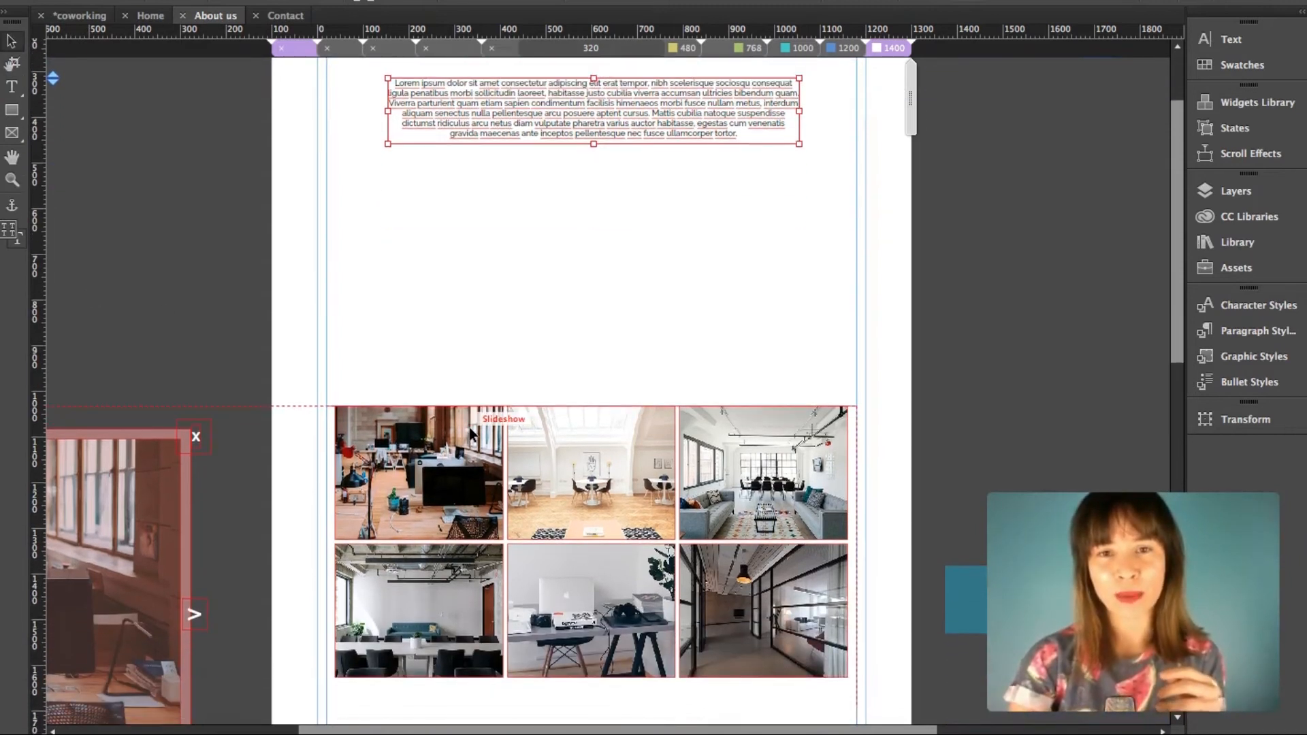
scroll(469, 431, up, 2)
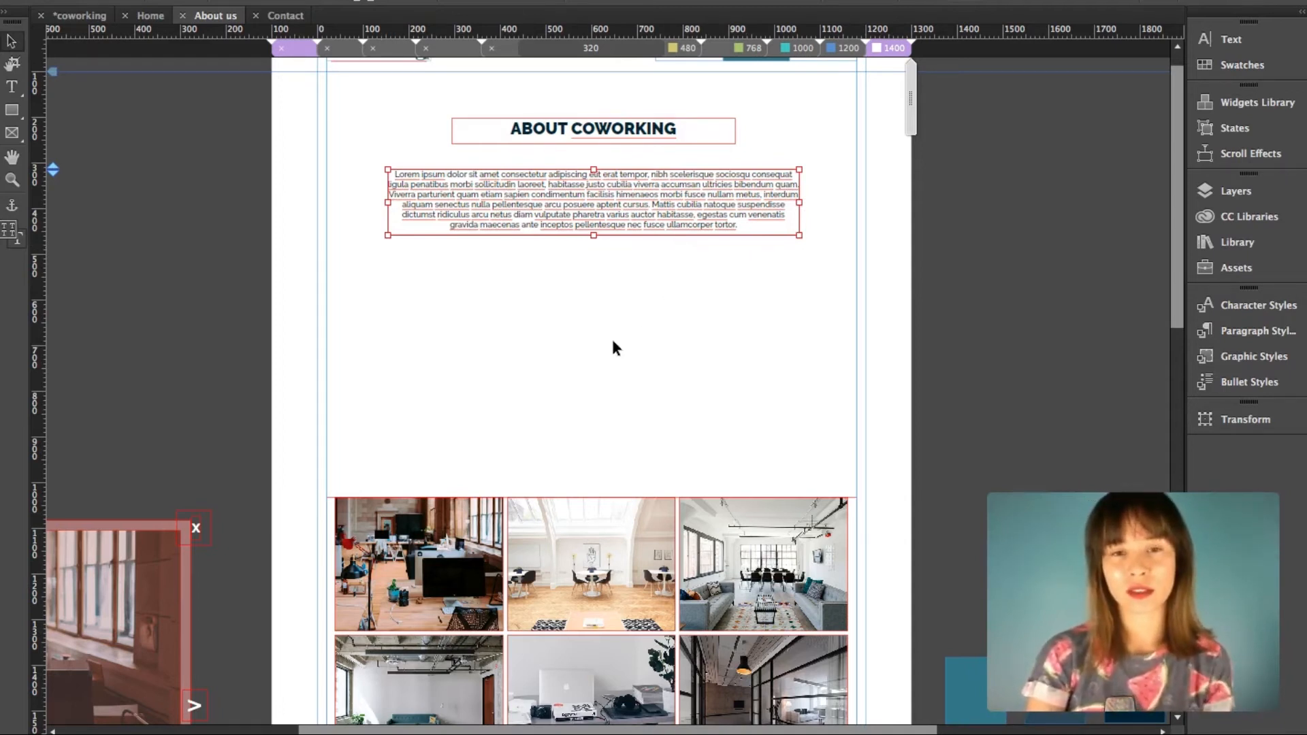
key(super+v)
drag(624, 195, 651, 306)
drag(664, 366, 651, 420)
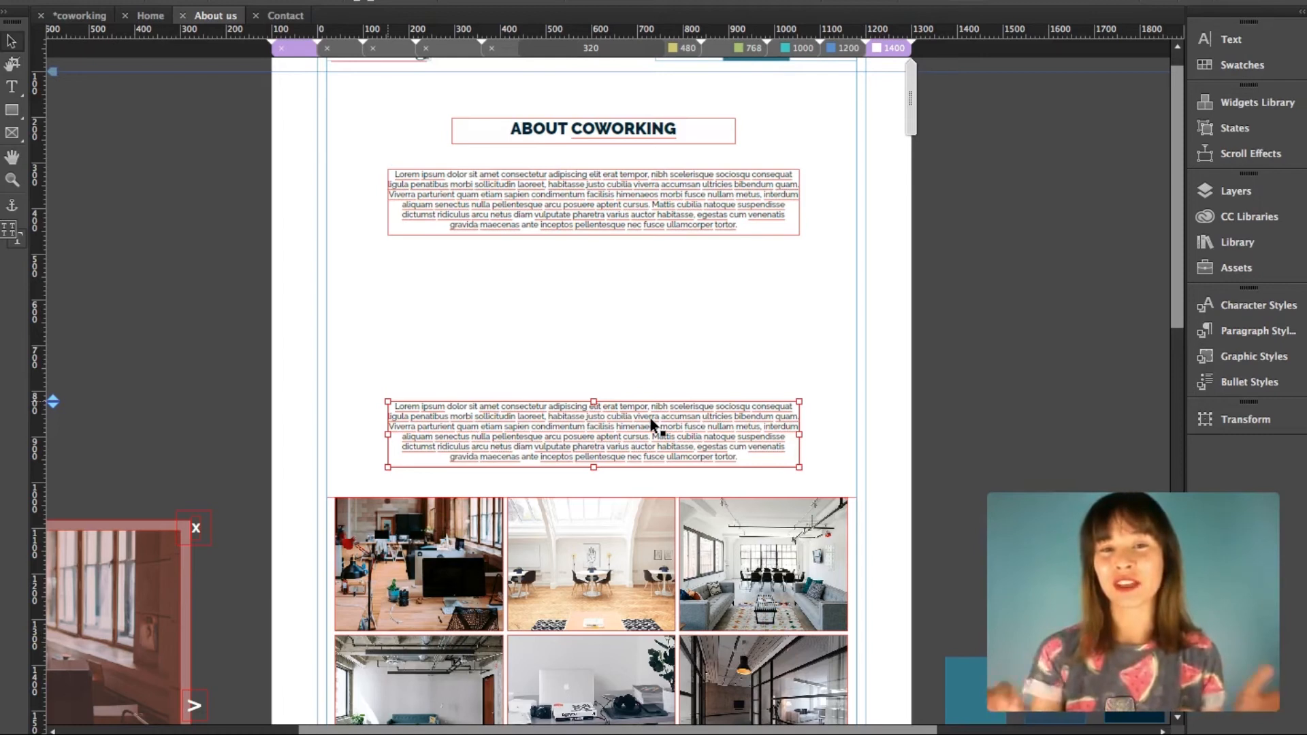
- Duplicate the "ABOUT COWORKING" heading, place the copy centred above the second paragraph and change its text to "IMAGE GALLERY"
click(607, 134)
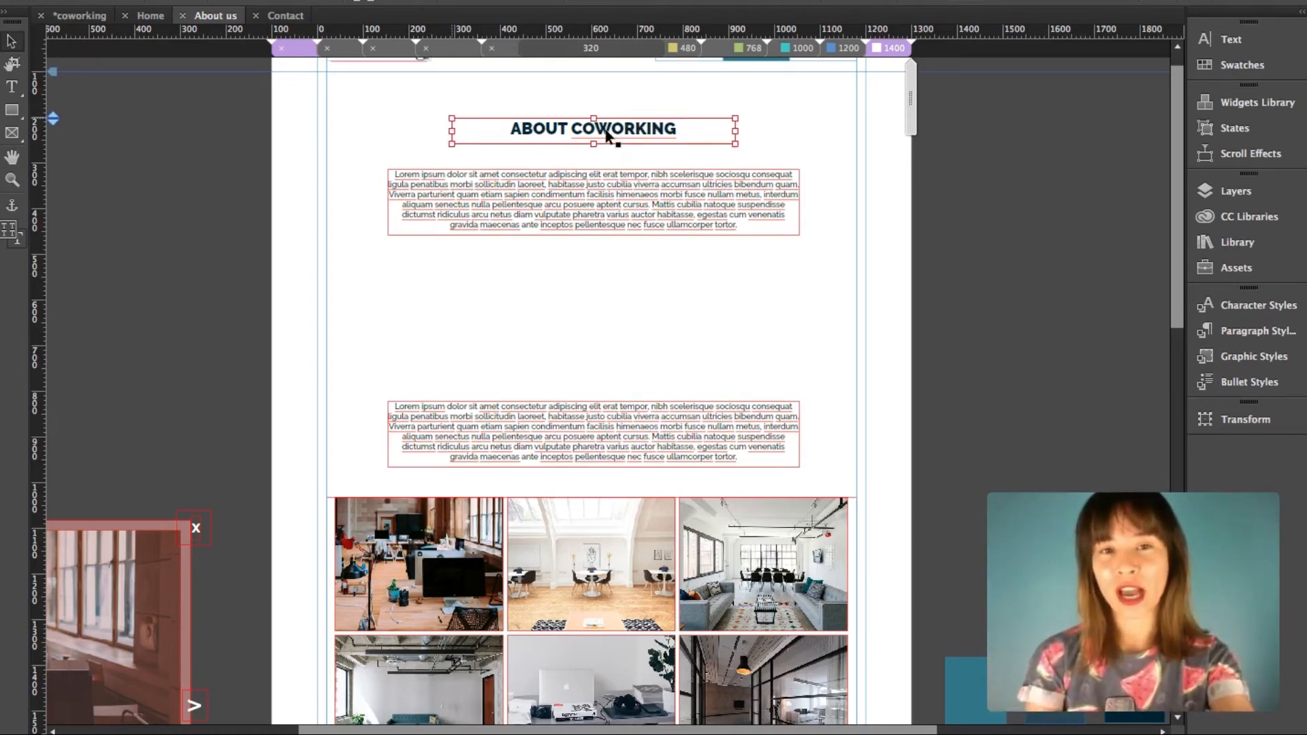
key(ctrl+v)
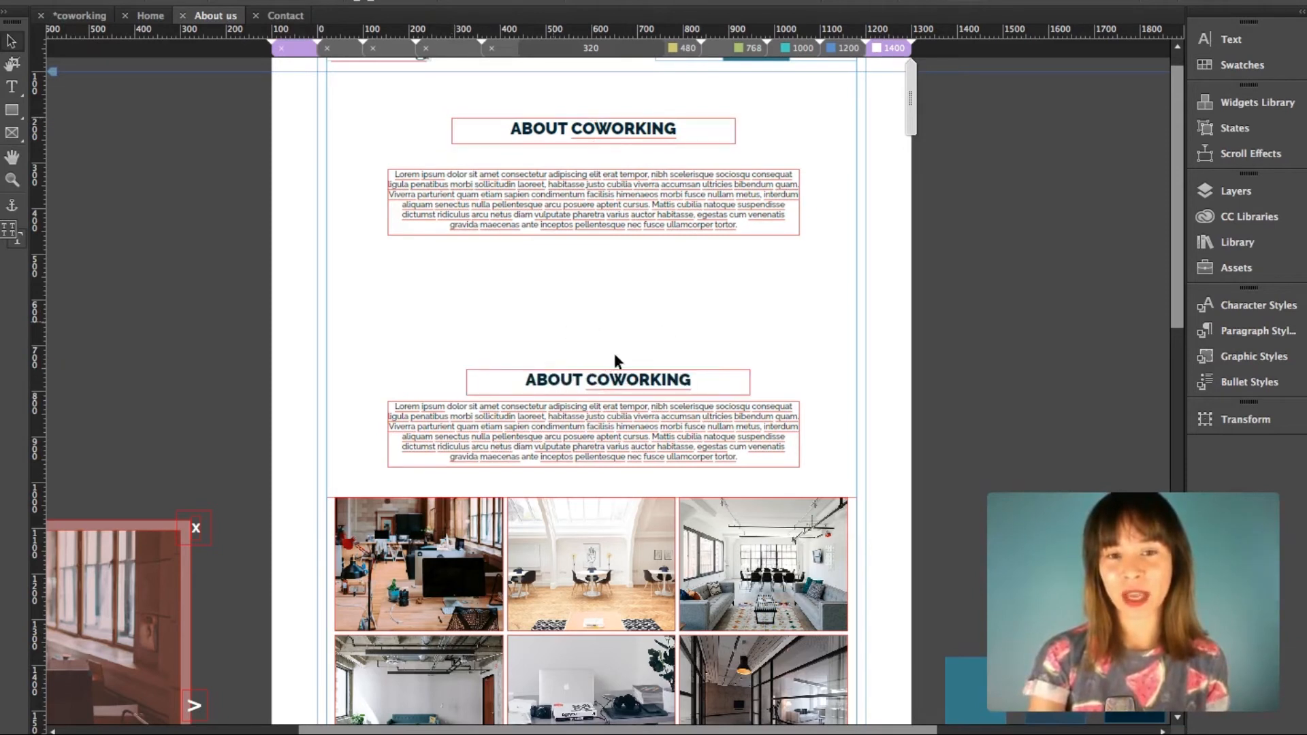
drag(645, 379, 407, 362)
double_click(603, 366)
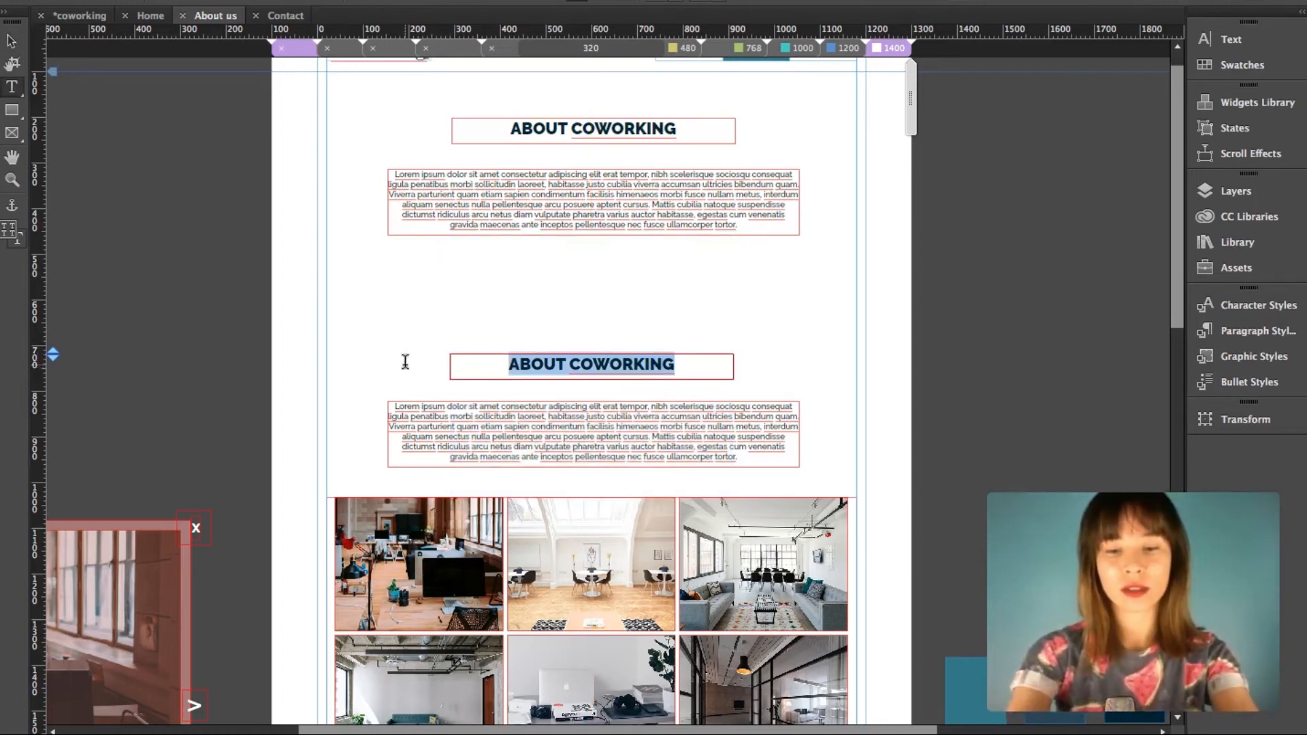
text(IMAGE GALLERY)
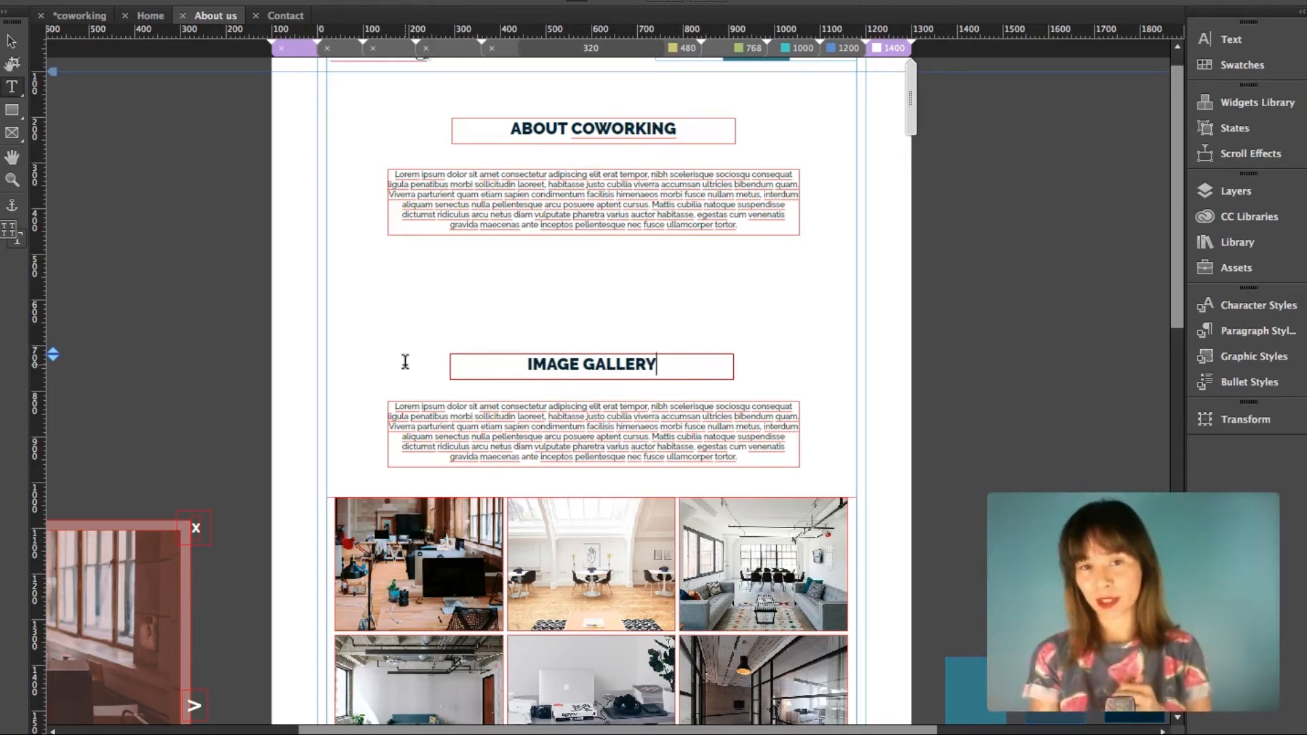
click(12, 41)
- On the Contact page, move the "CONTACT US" banner and form down about 460 px to leave blank space beneath the header
click(285, 17)
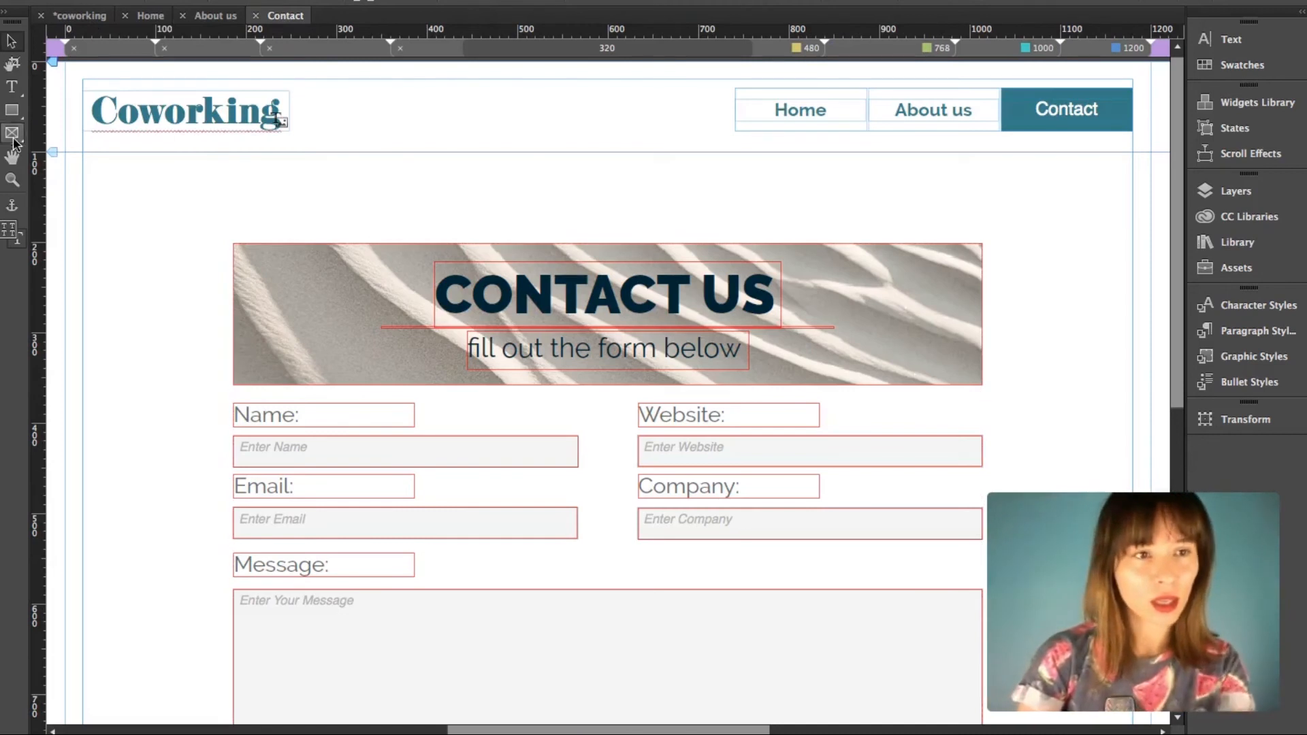
click(12, 180)
alt+click(507, 226)
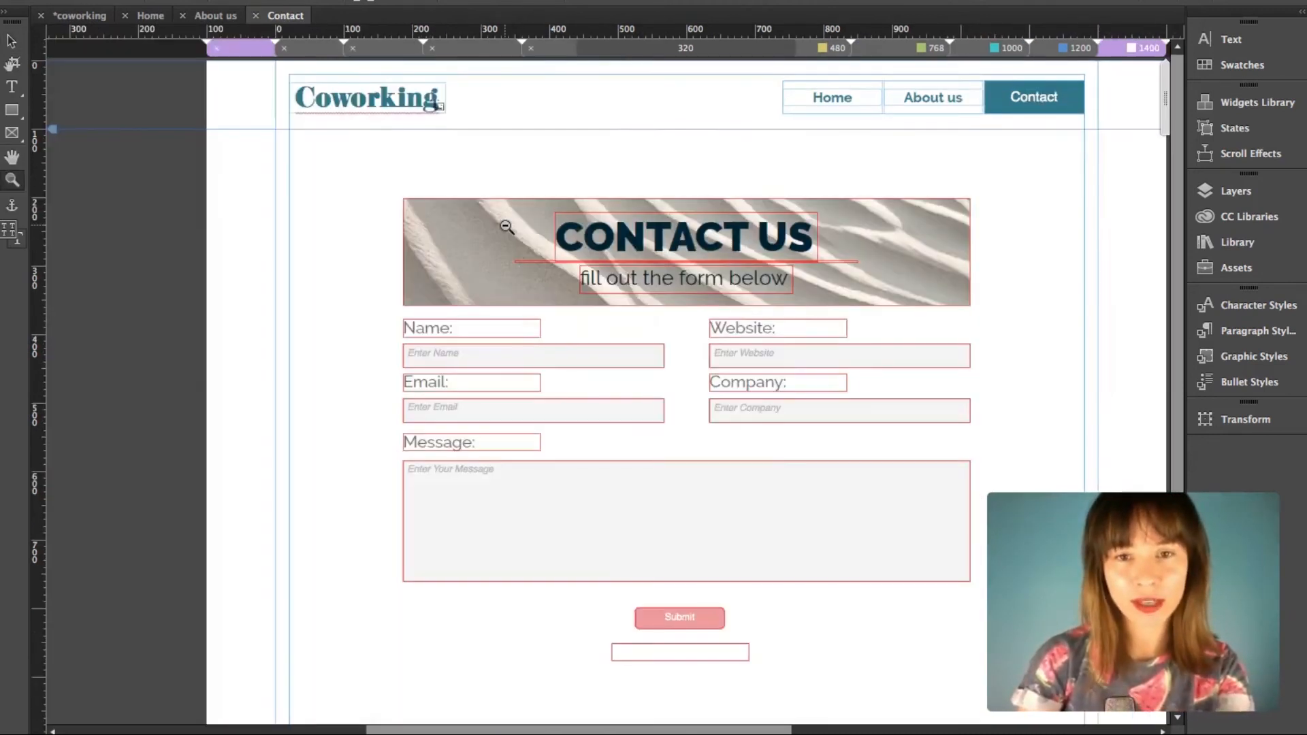
alt+click(506, 226)
alt+click(506, 227)
key(v)
drag(664, 140, 666, 284)
click(627, 151)
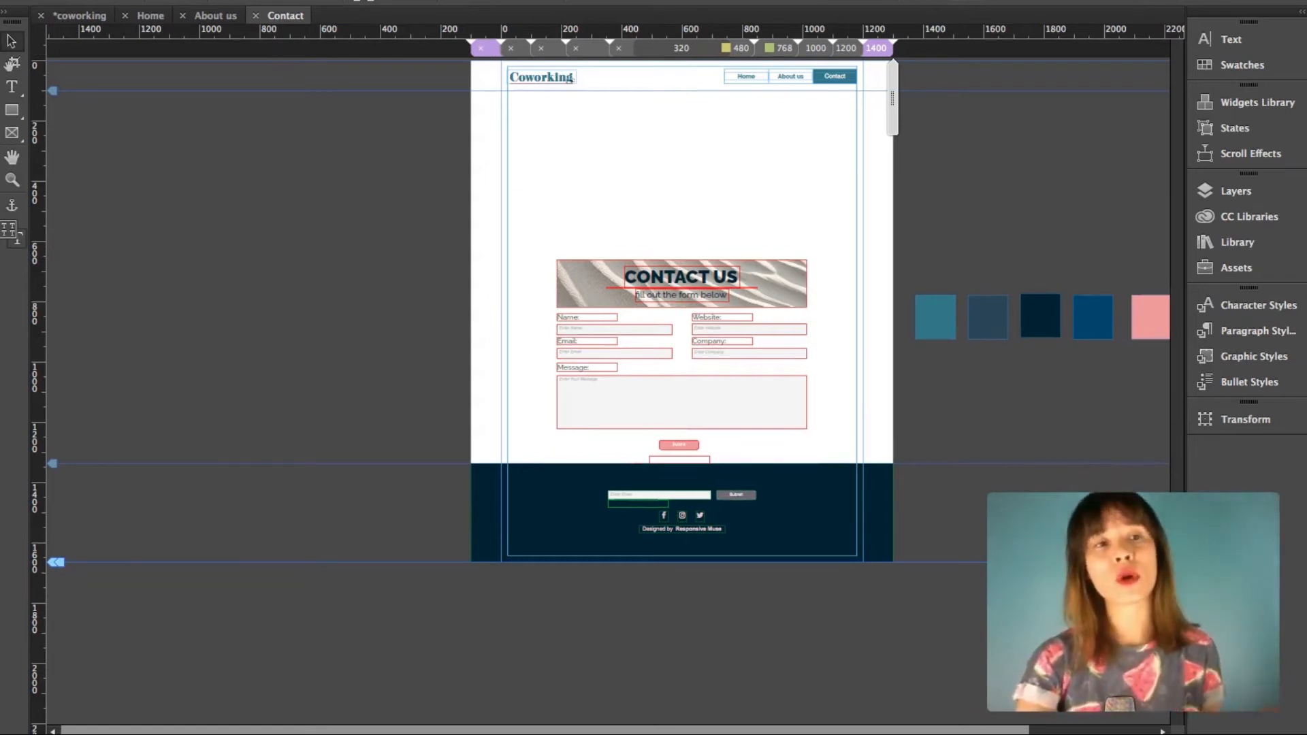
- Place TEXT.txt from the Desktop as a text frame about 840 px wide and 136 px high above the contact form
click(169, 0)
click(241, 107)
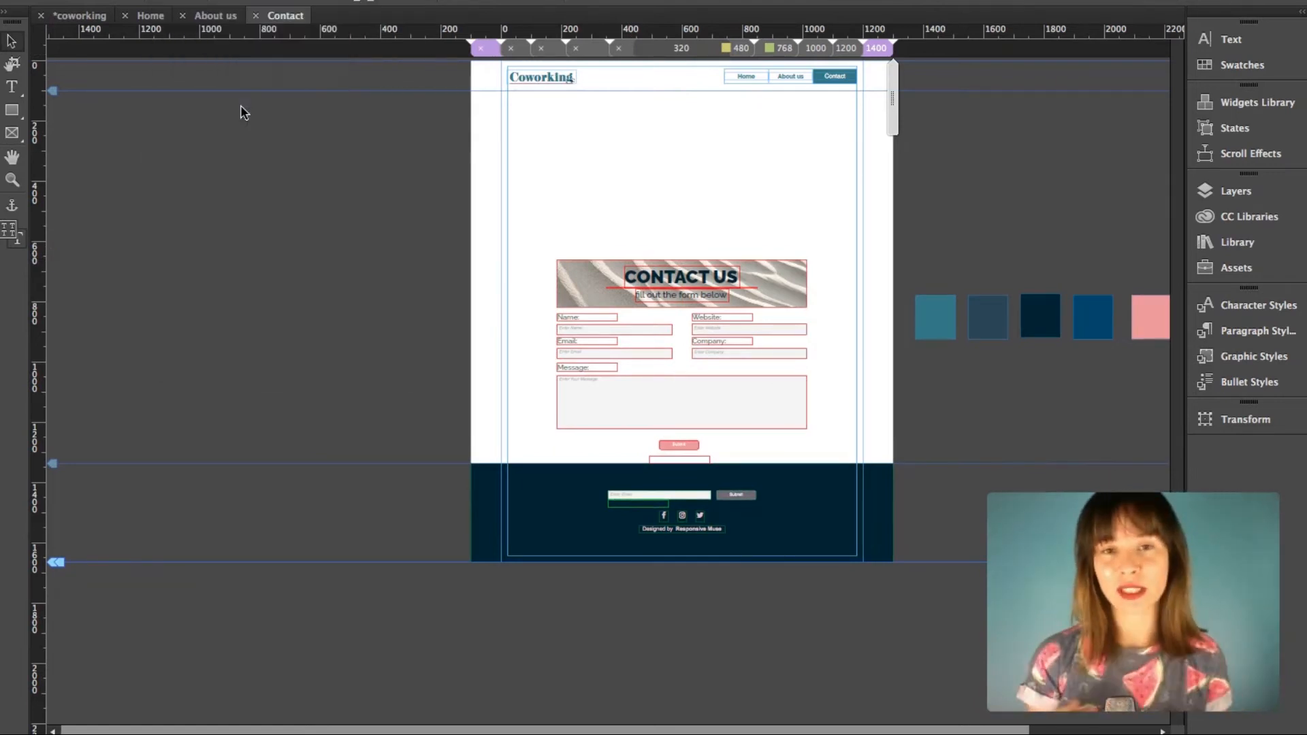
click(503, 103)
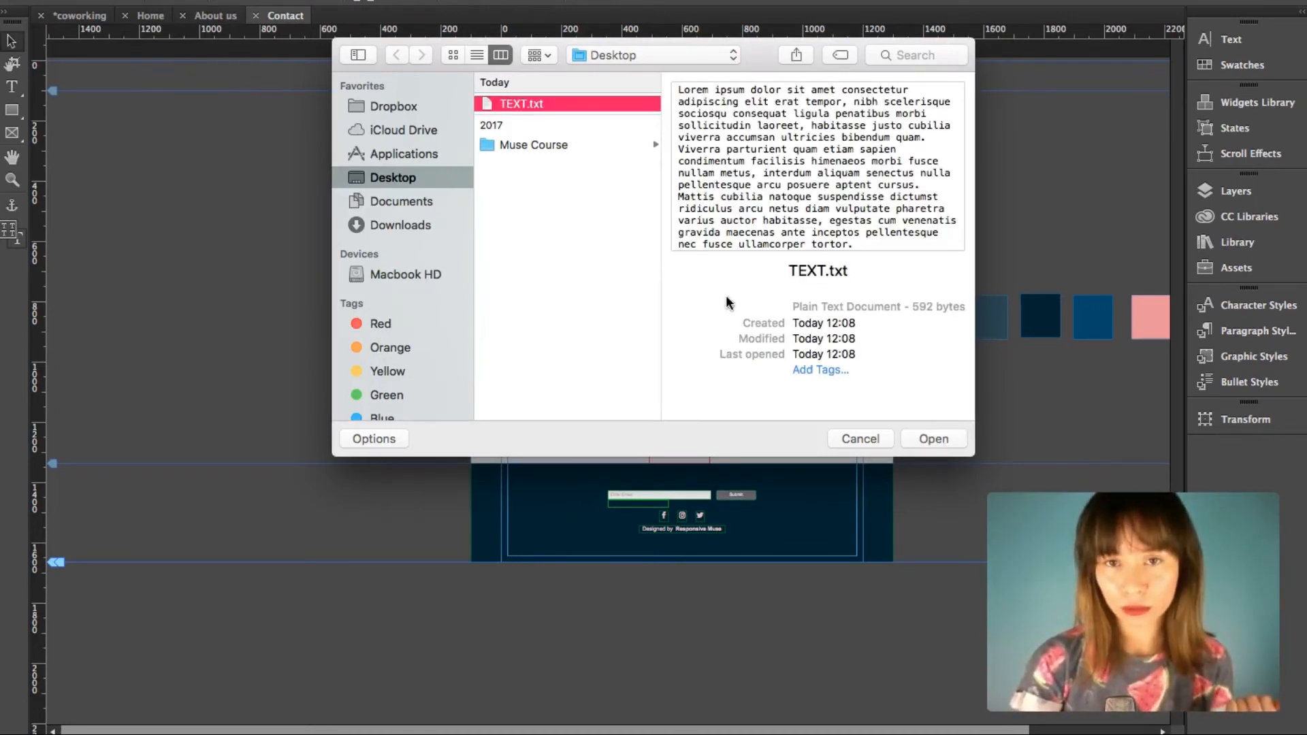
click(933, 441)
drag(553, 120, 806, 160)
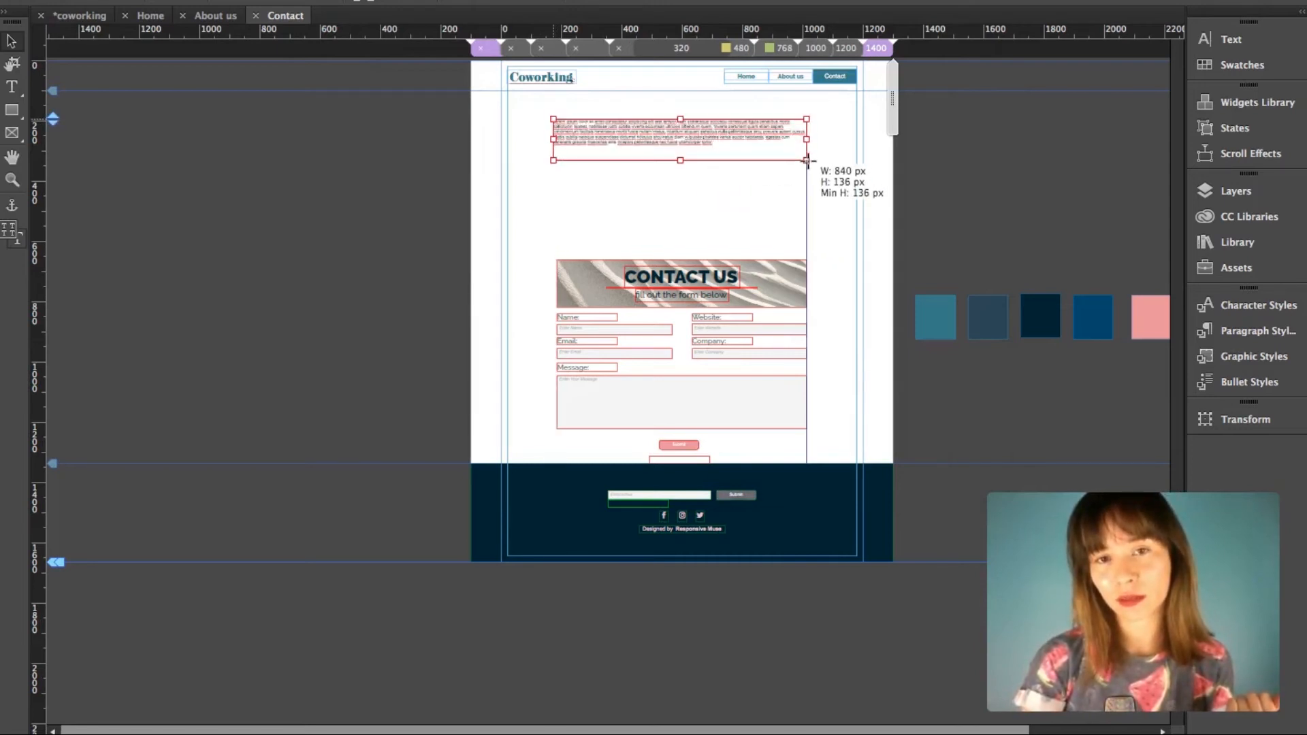
- Set the placed paragraph's font size to 18 and centre-align its text
key(z)
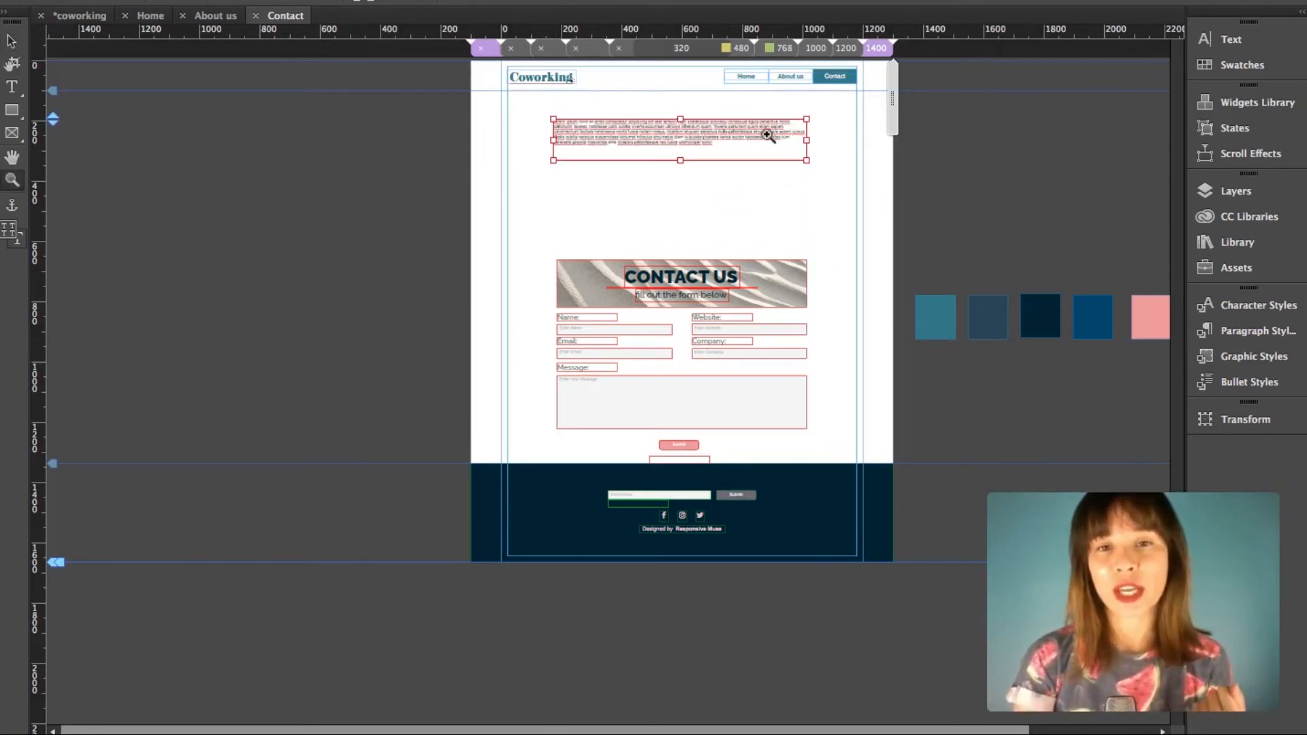
click(692, 131)
key(v)
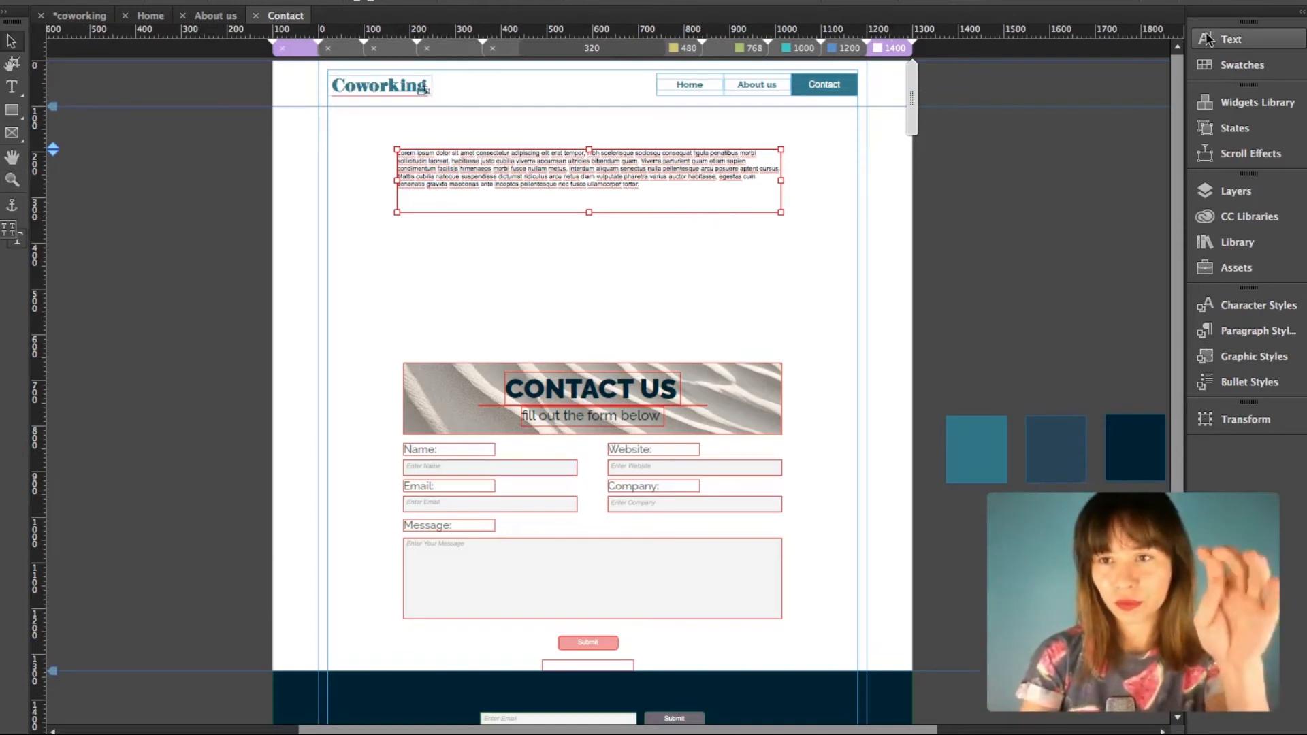
click(1231, 39)
click(1063, 83)
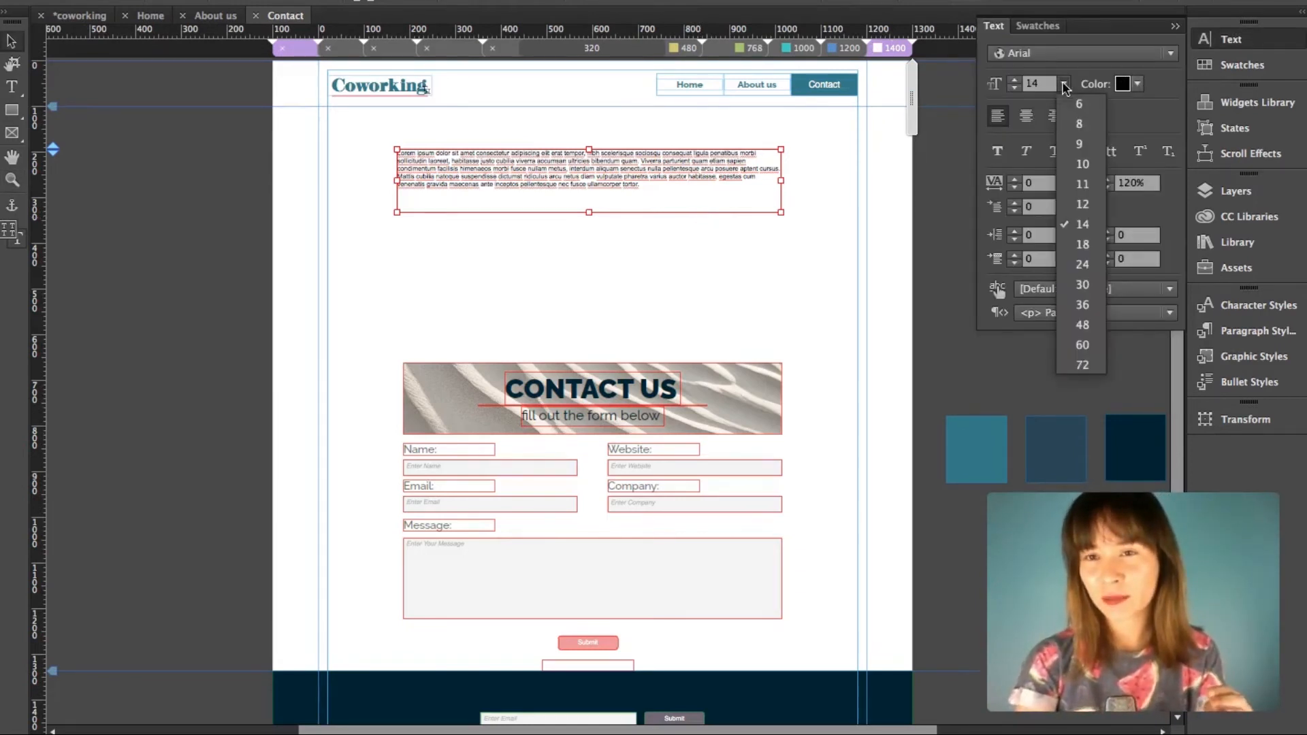
click(1082, 245)
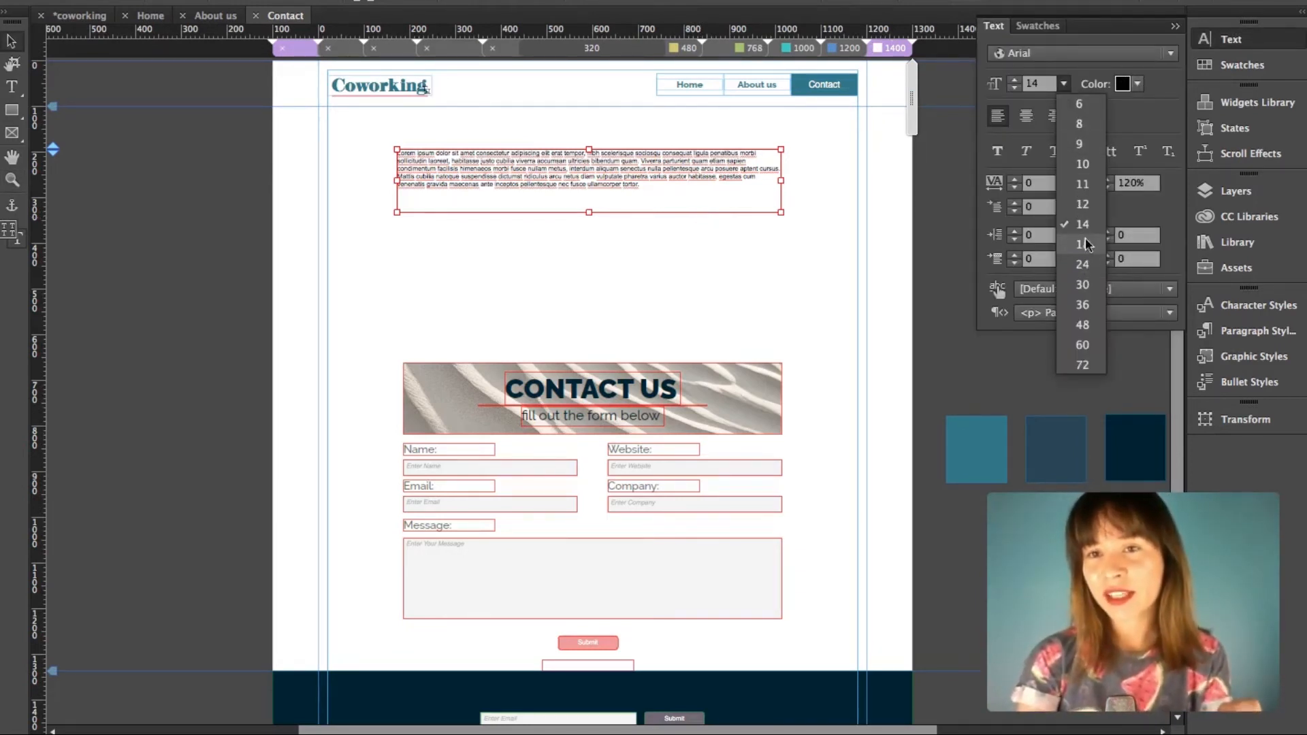
key(ctrl+shift+c)
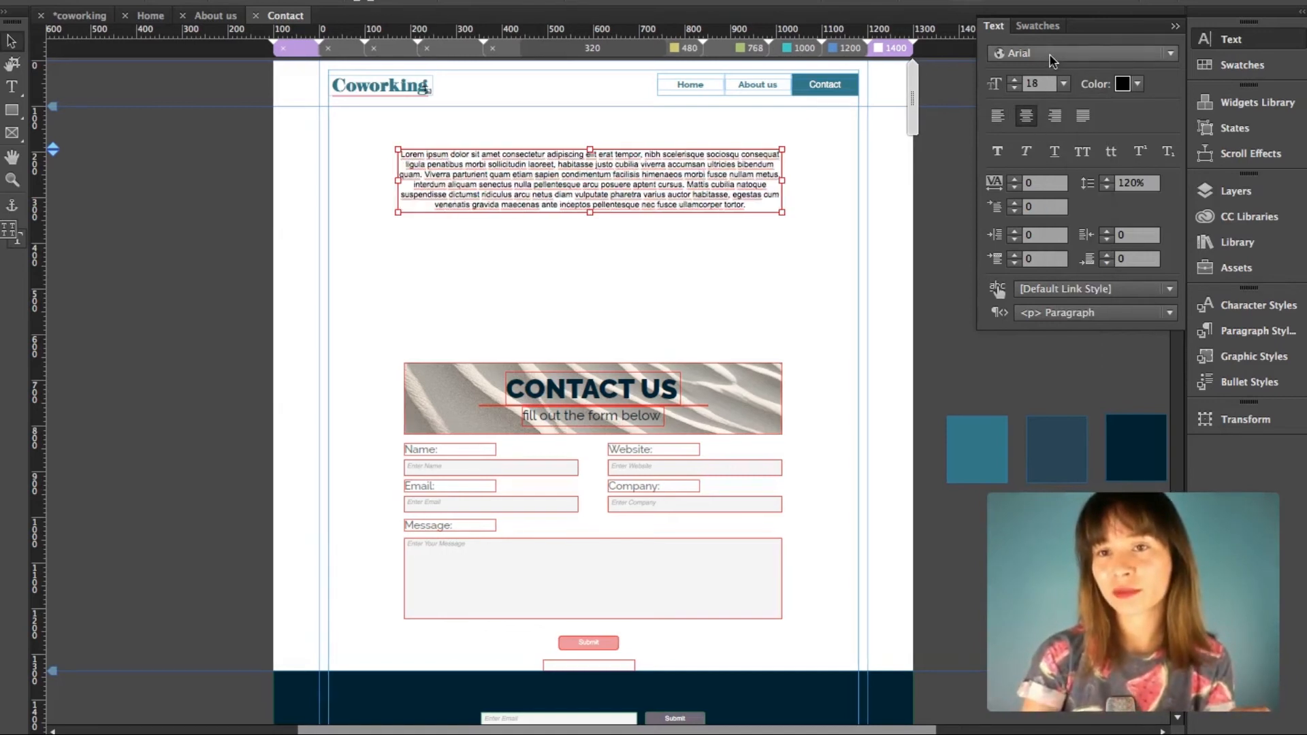
- Change the placed paragraph's font to Raleway and deselect its frame
click(1052, 60)
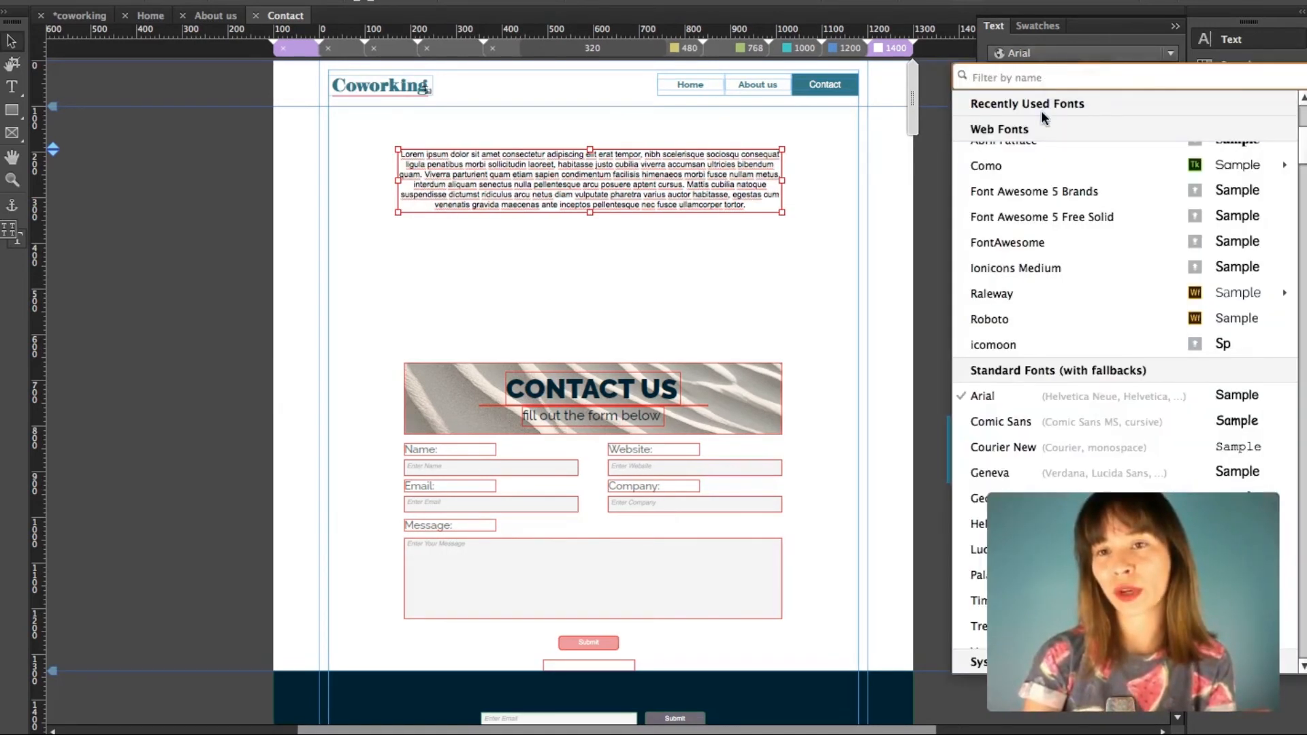
click(1019, 105)
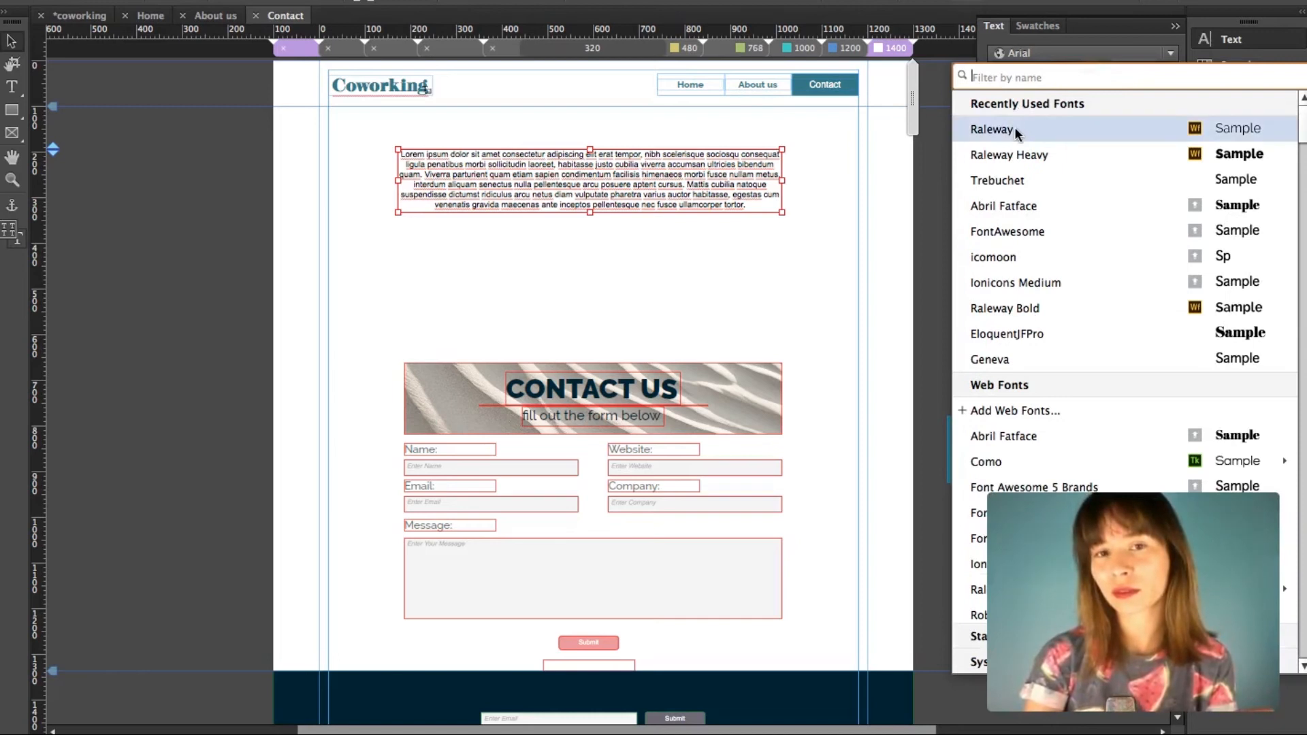
click(1017, 131)
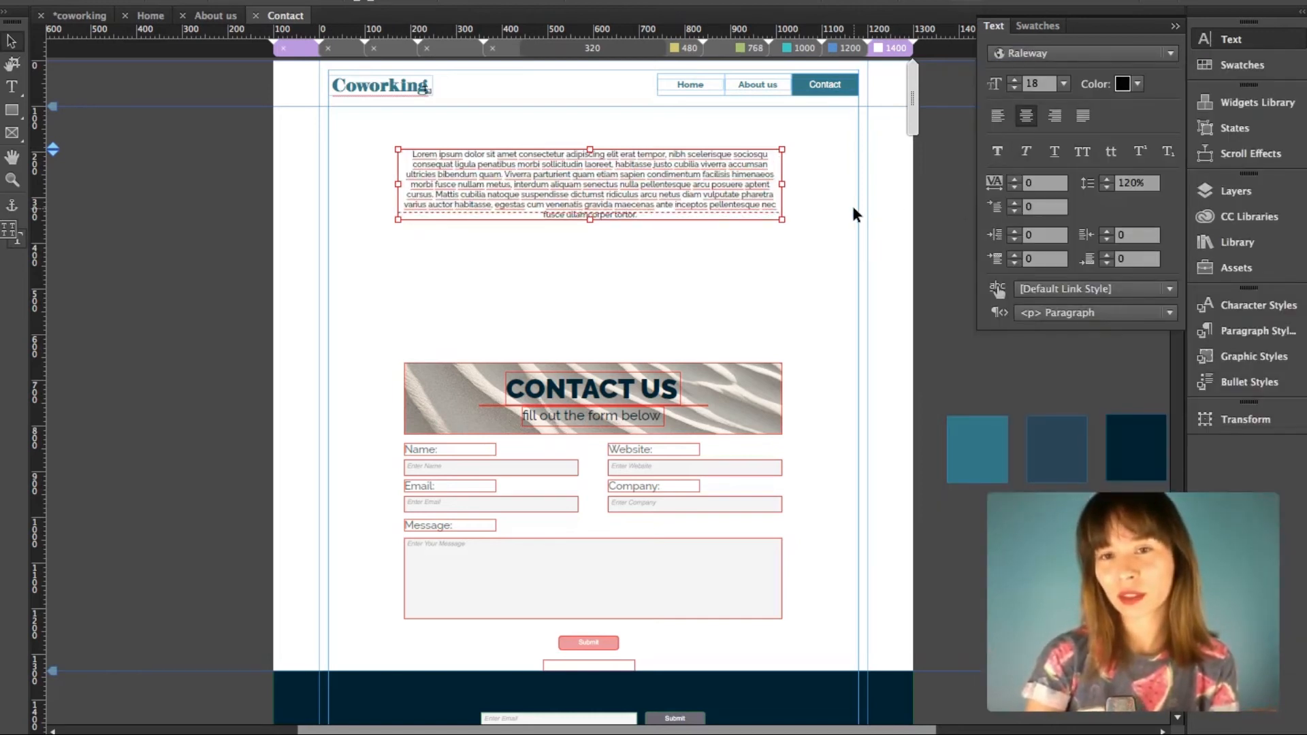
click(855, 214)
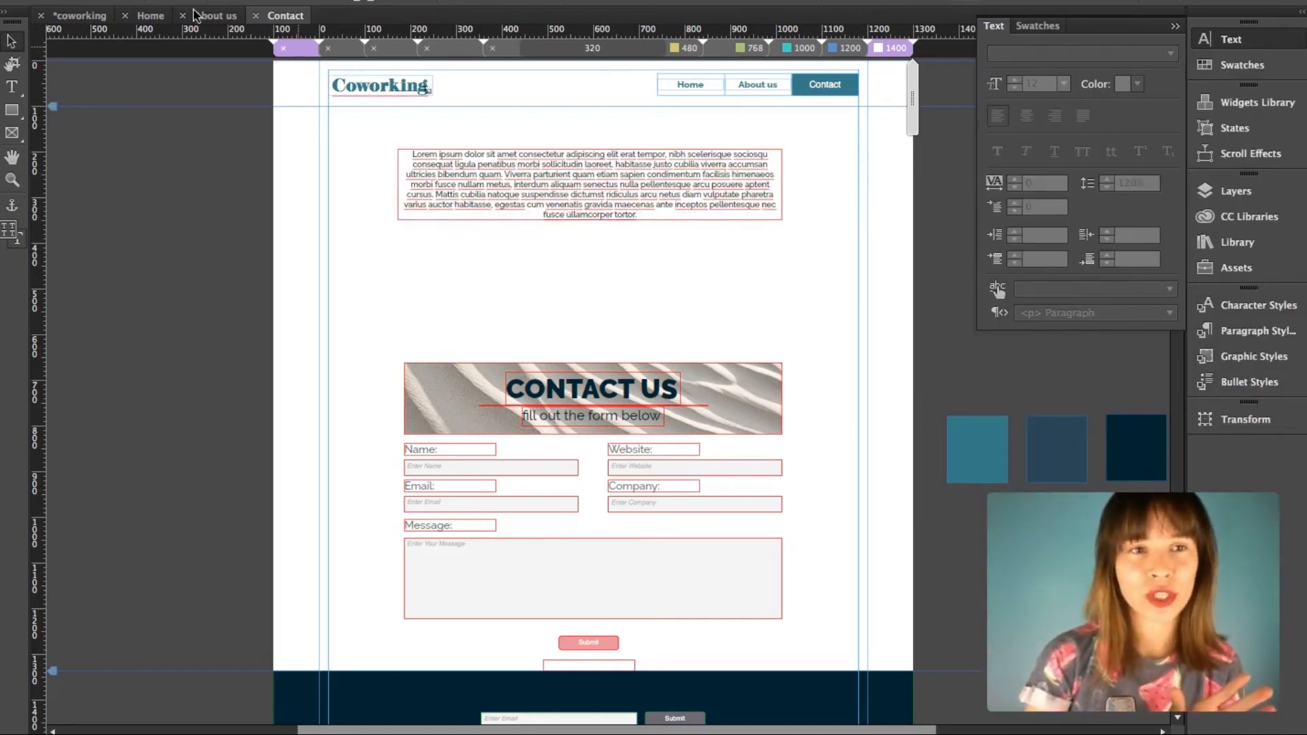
- Open the Home page and try out the breakpoint text-formatting toggle
click(145, 16)
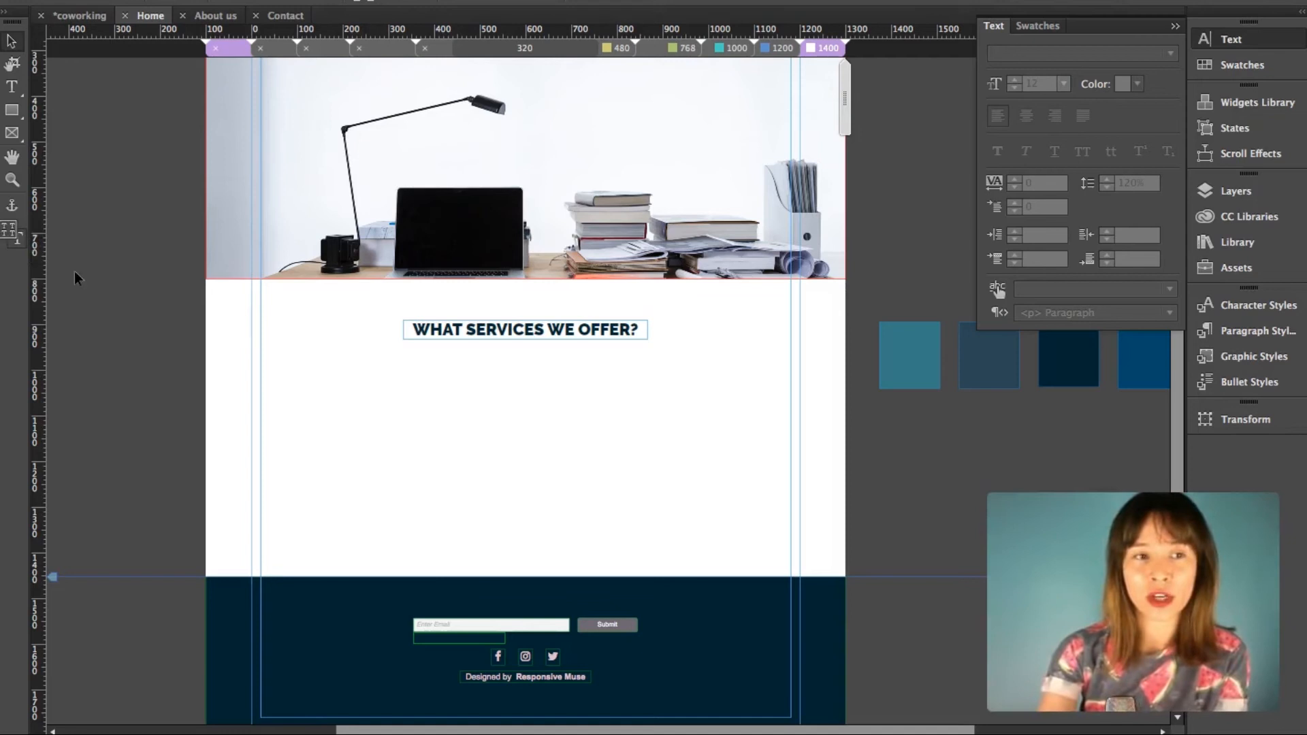
click(19, 244)
click(19, 243)
click(22, 244)
click(19, 242)
click(19, 243)
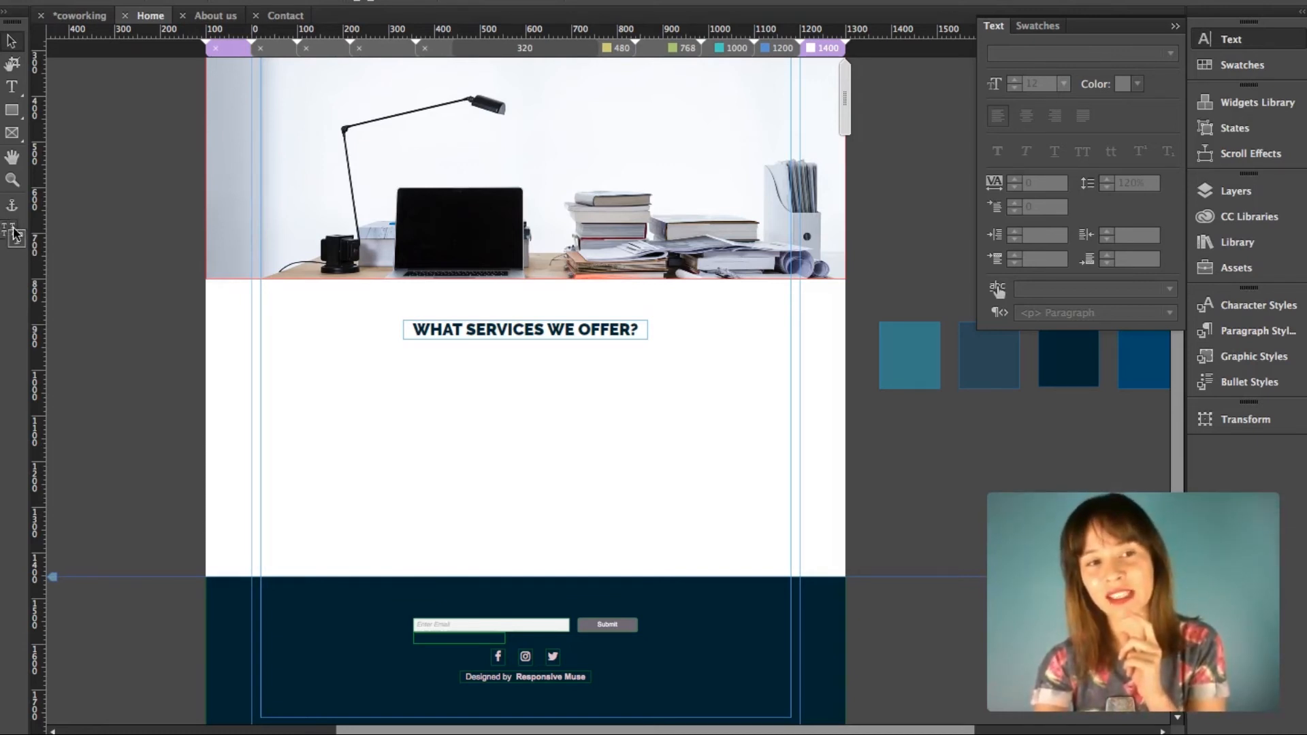
click(16, 228)
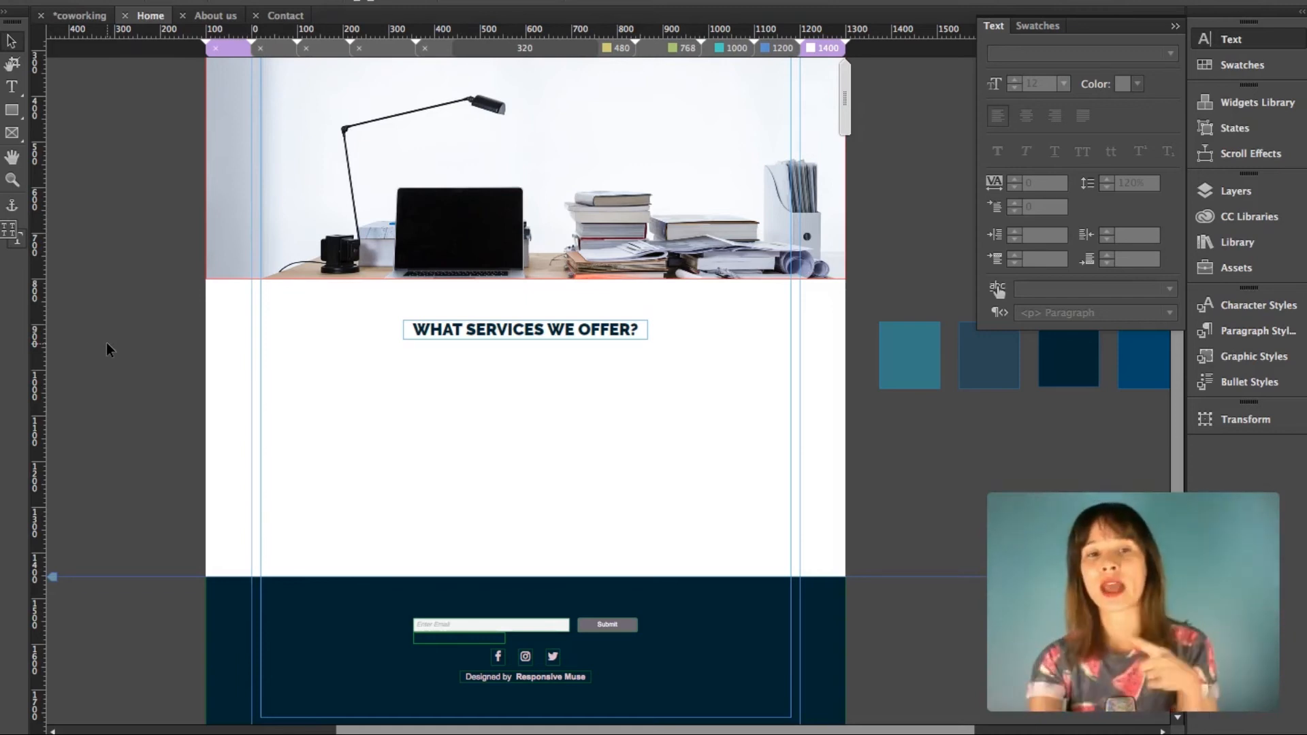
- At the 1200 breakpoint, move the "WHAT SERVICES WE OFFER?" heading up and centre it just beneath the hero image
click(518, 332)
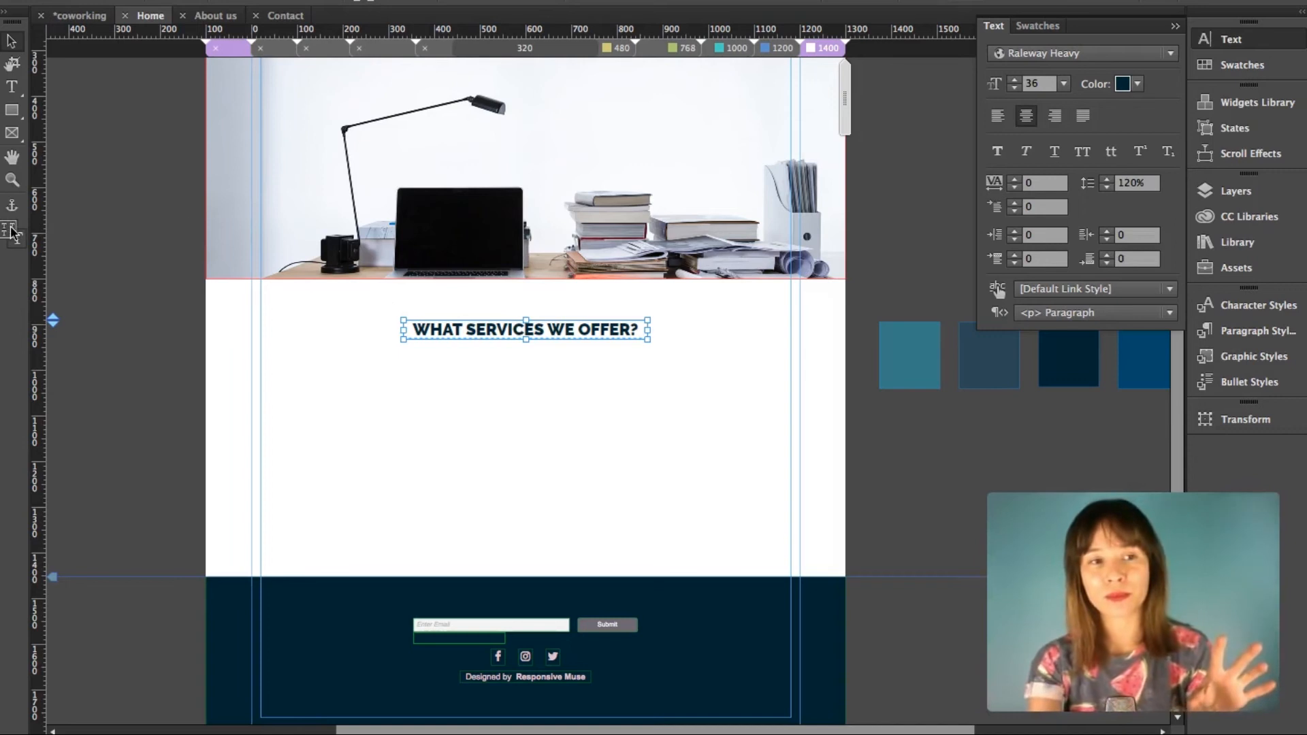
click(775, 50)
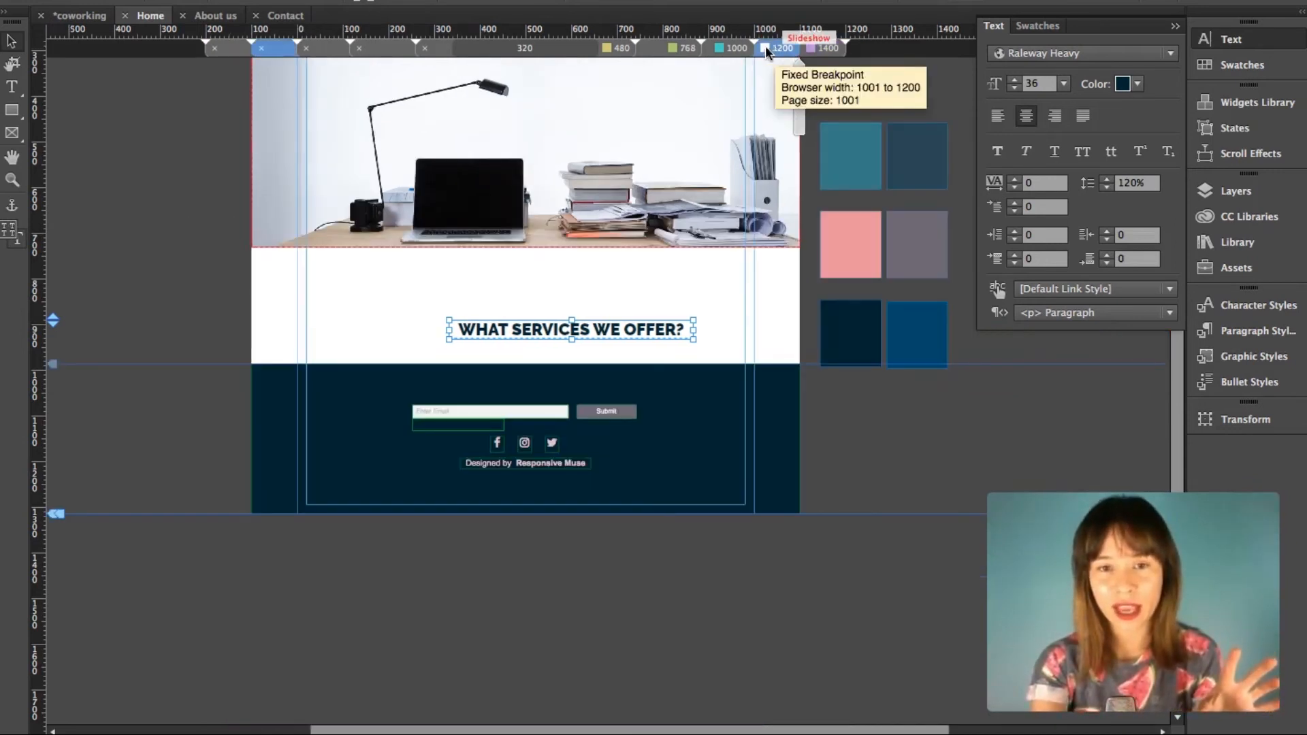
drag(592, 286, 580, 284)
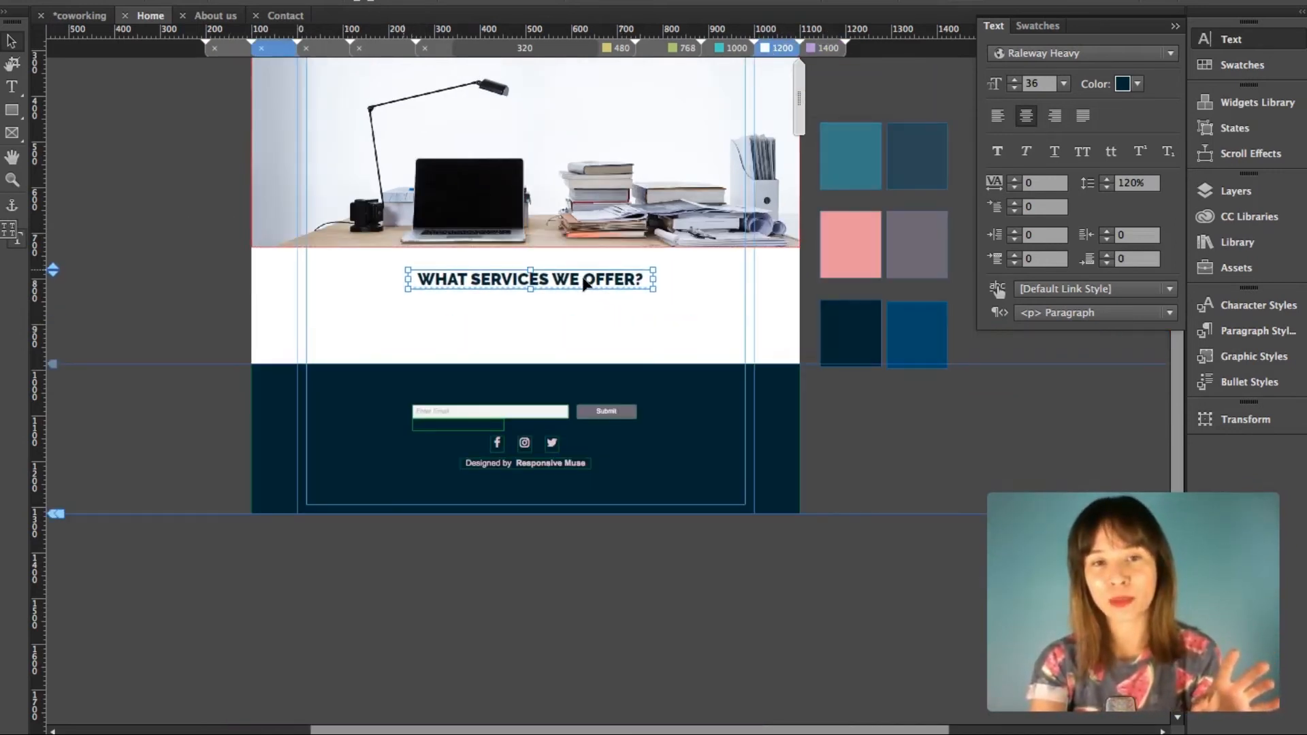
- At the 1000 breakpoint, centre the "WHAT SERVICES WE OFFER?" heading beneath the hero image and extend the page's bottom edge downward
click(728, 46)
drag(677, 334, 558, 377)
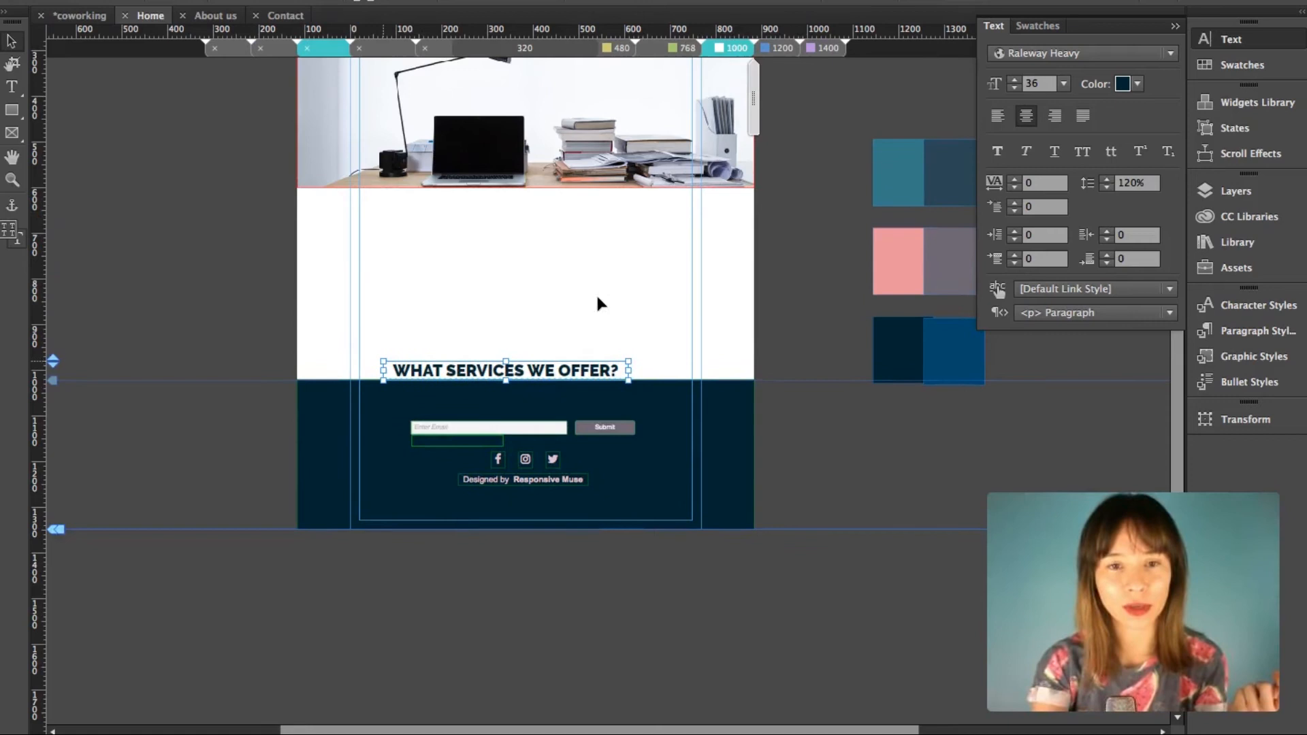
drag(599, 256, 607, 232)
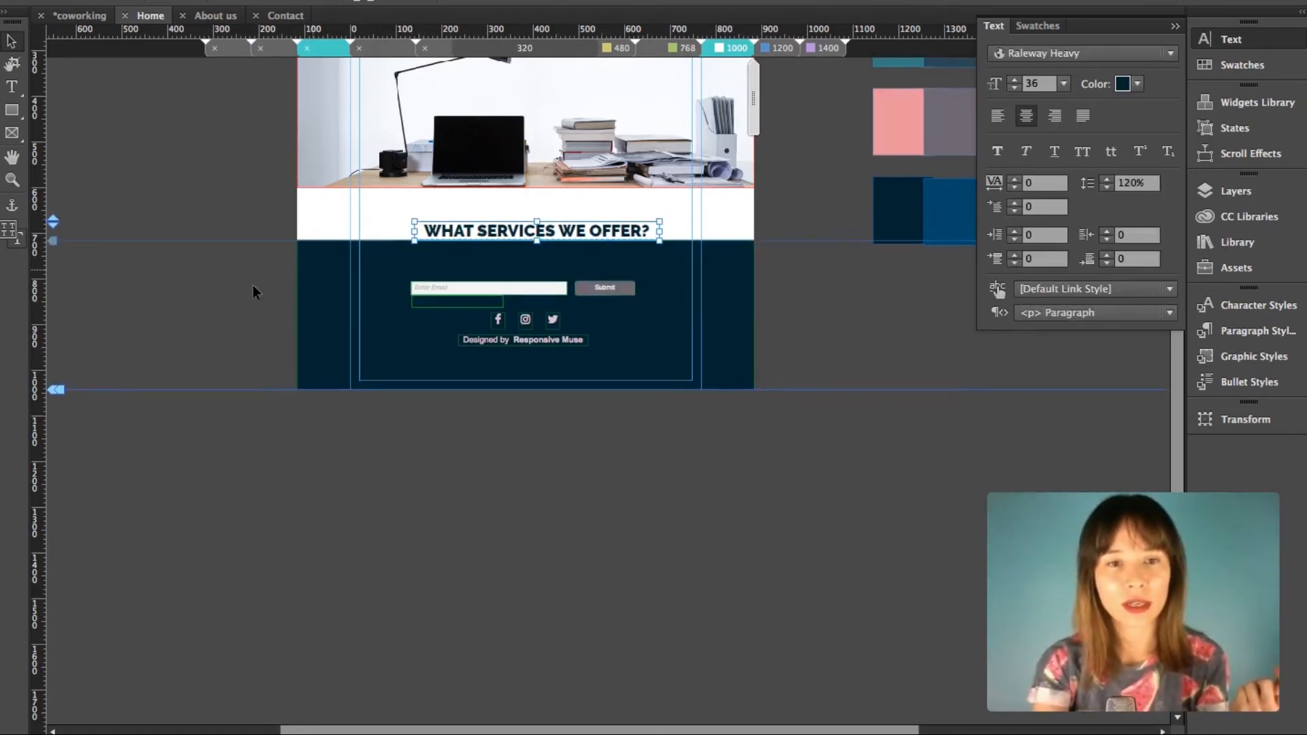
drag(51, 427, 51, 611)
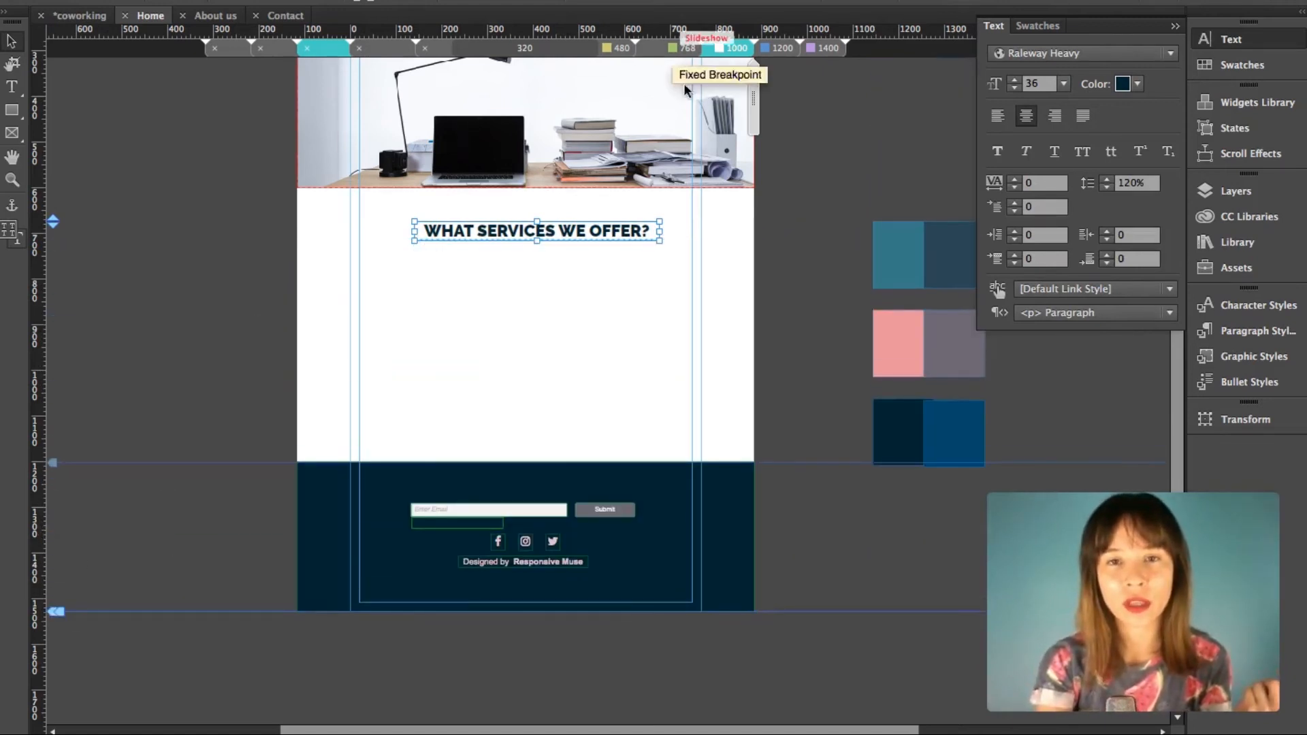
drag(590, 231, 582, 233)
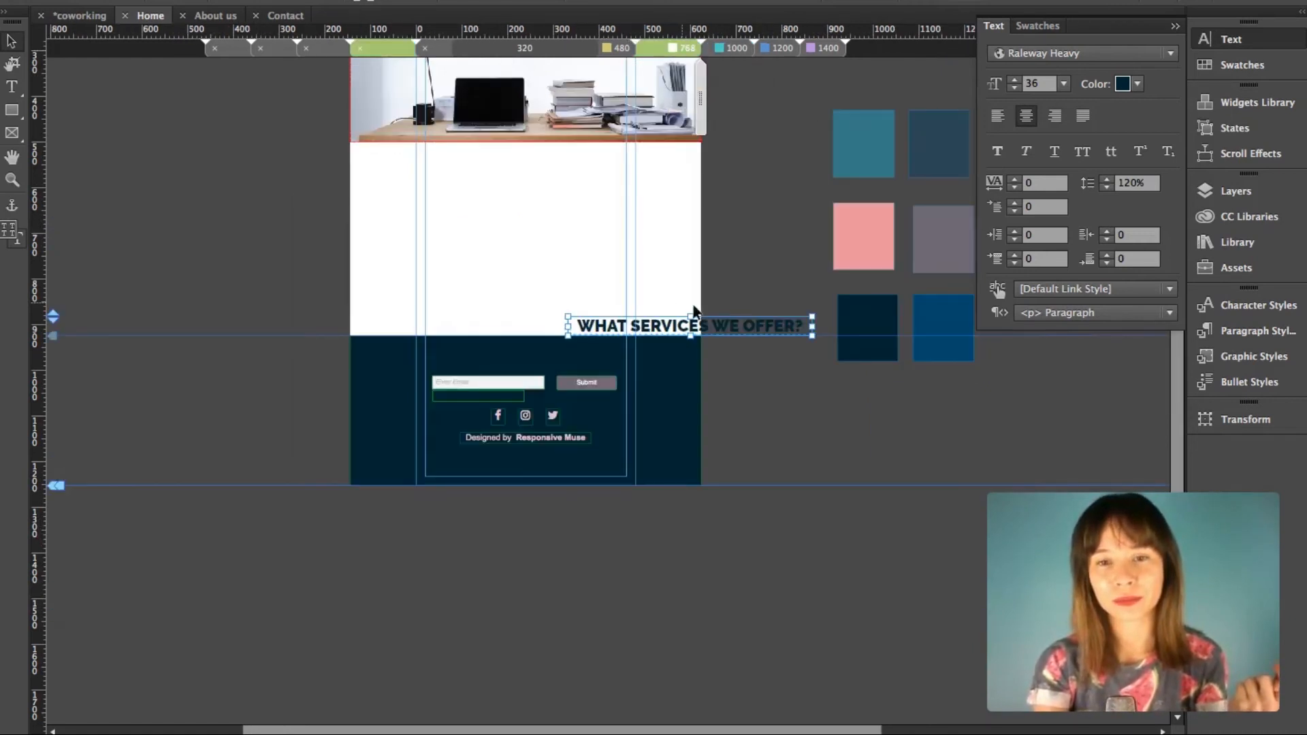
- At the 768 breakpoint, lengthen the page by about 140 px and centre the "WHAT SERVICES WE OFFER?" heading beneath the hero image
drag(51, 485, 56, 549)
mouse_move(728, 325)
mouse_down()
mouse_move(615, 197)
mouse_move(584, 192)
mouse_move(584, 172)
mouse_move(588, 185)
mouse_up()
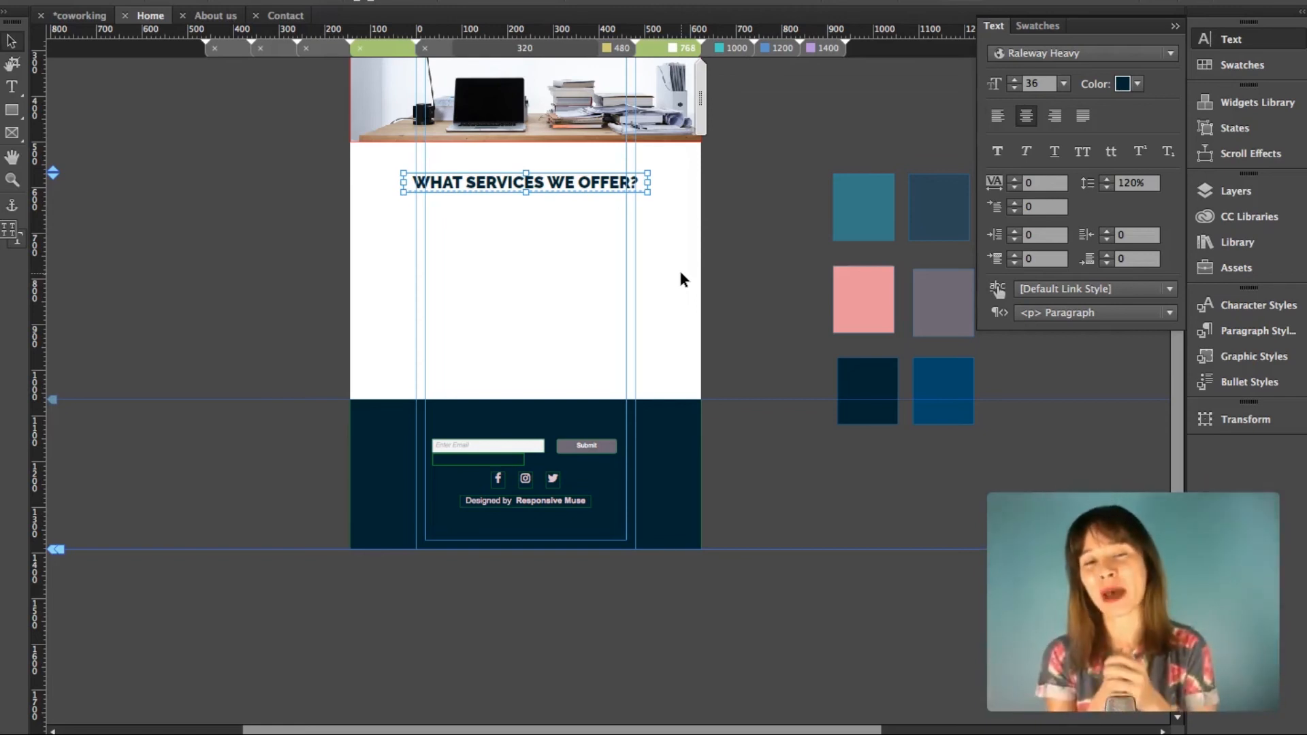
- Compare the heading at the 1000, 1400 and 768 breakpoints and limit text formatting to the current 768 breakpoint
click(736, 48)
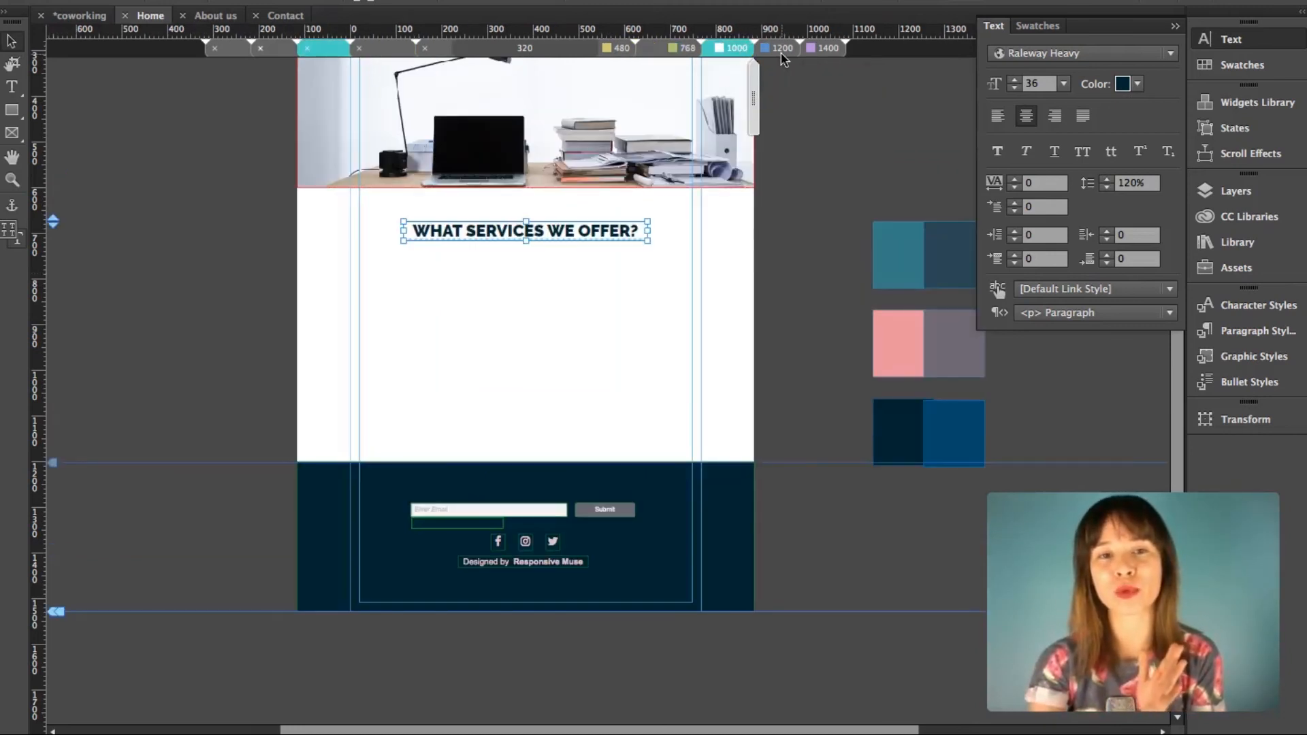
click(828, 50)
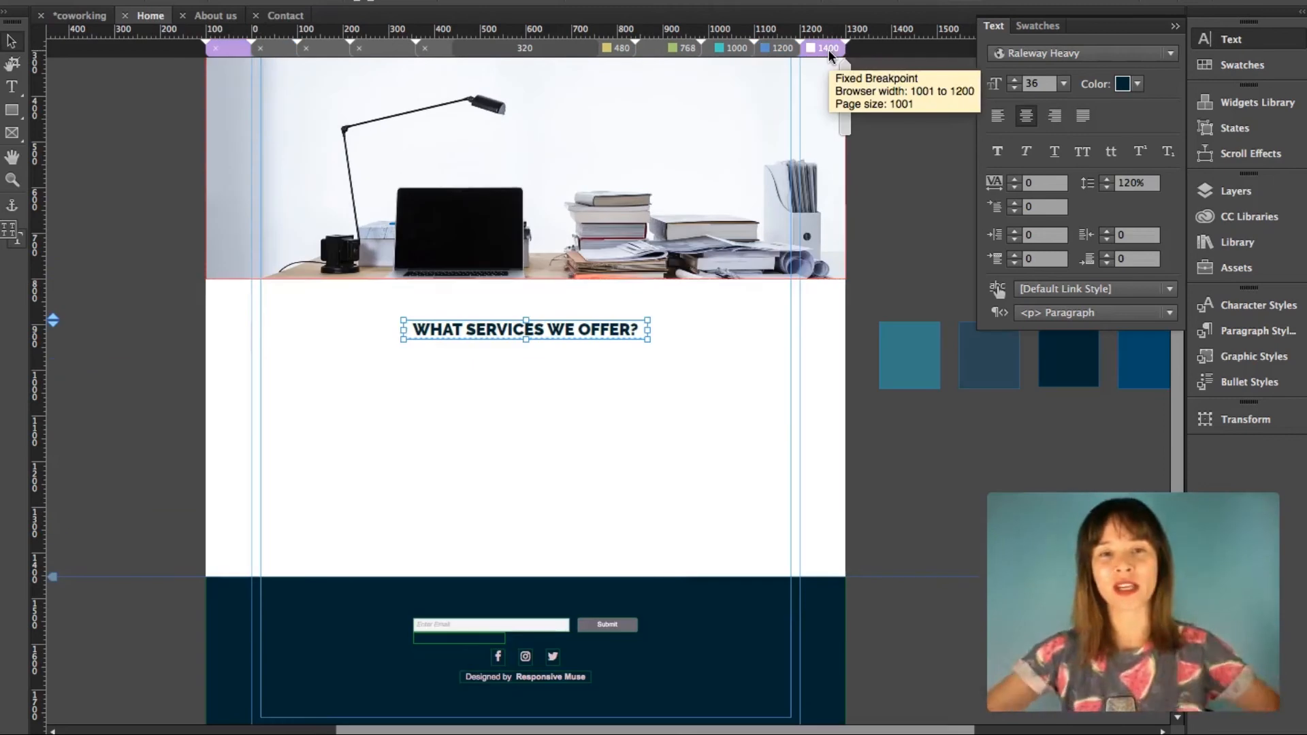
click(737, 48)
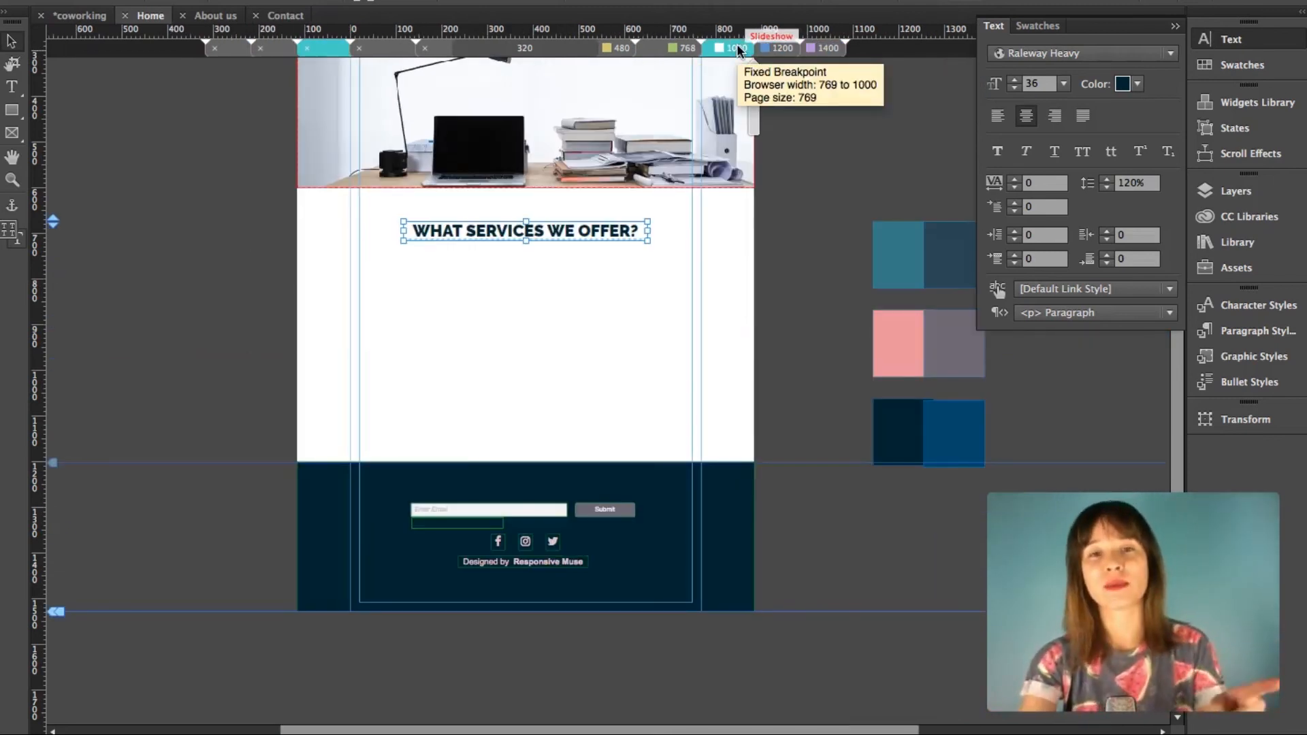
click(673, 50)
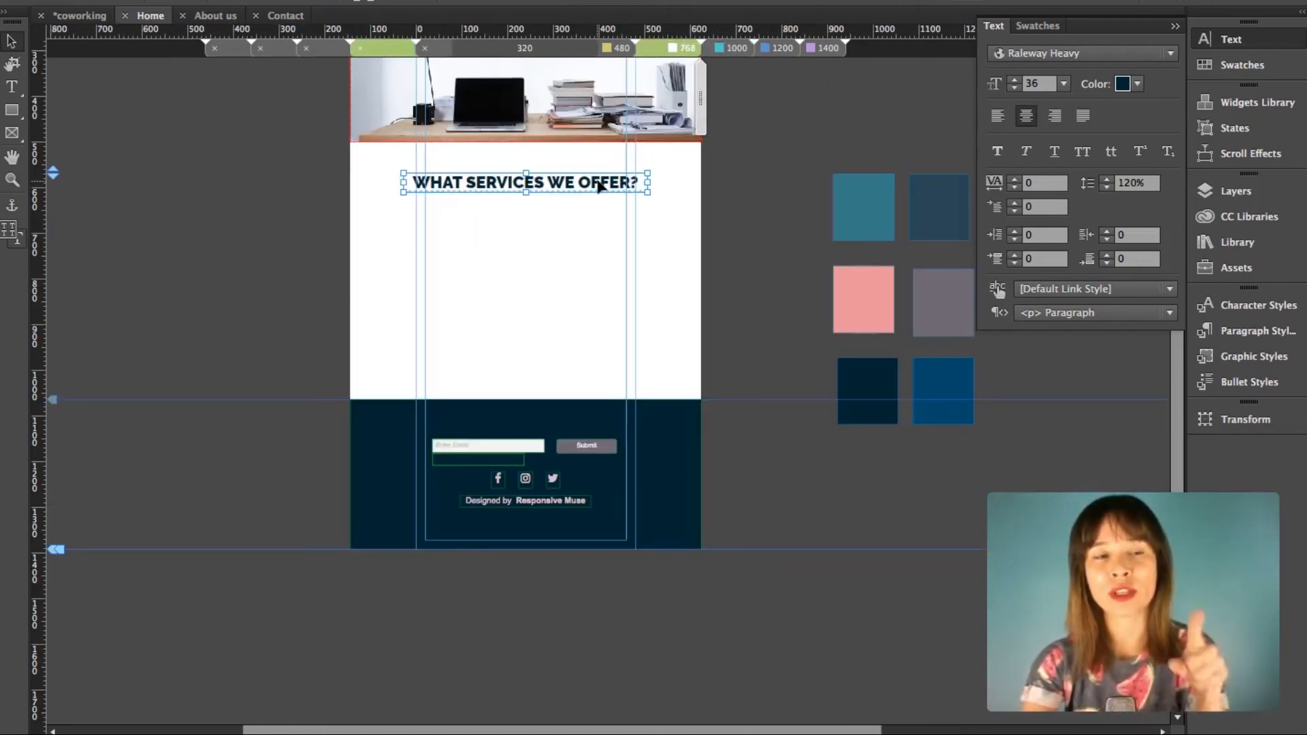
click(22, 245)
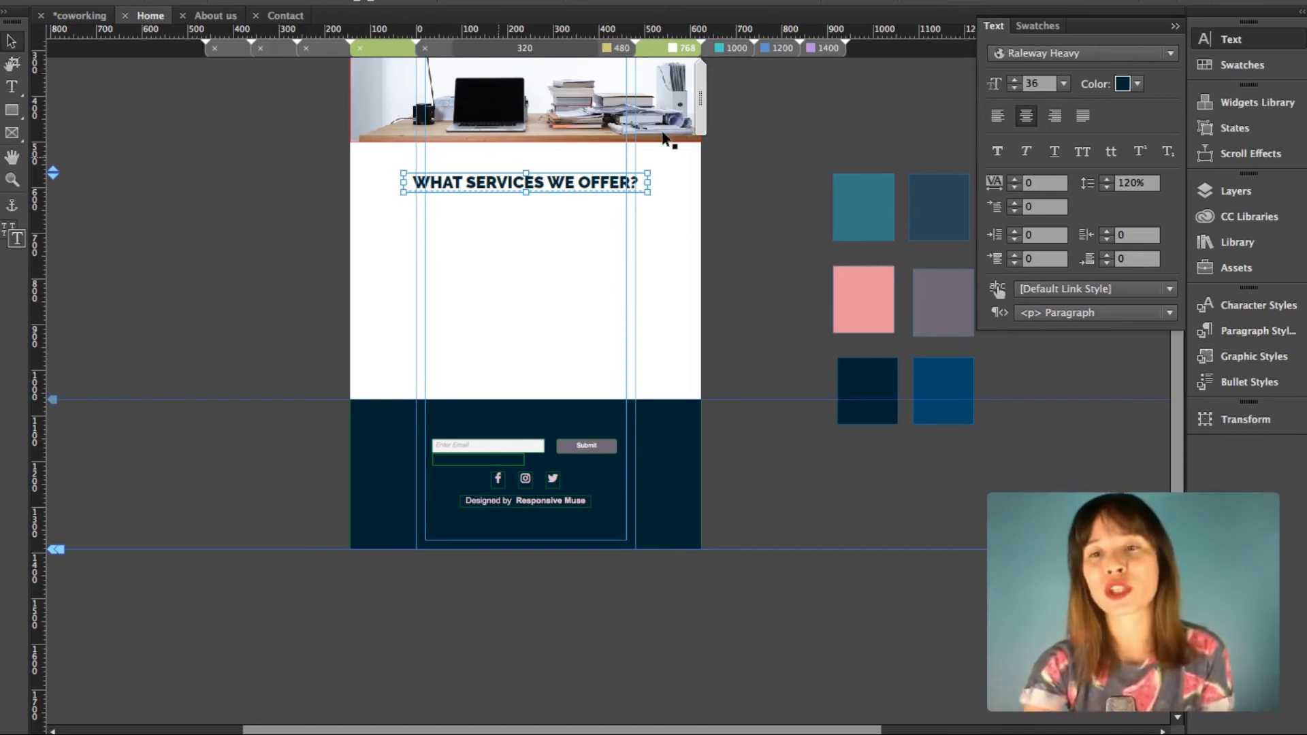
- At the 768 breakpoint, reduce the heading's font size to 30 and narrow its text frame to the column guides
click(1014, 87)
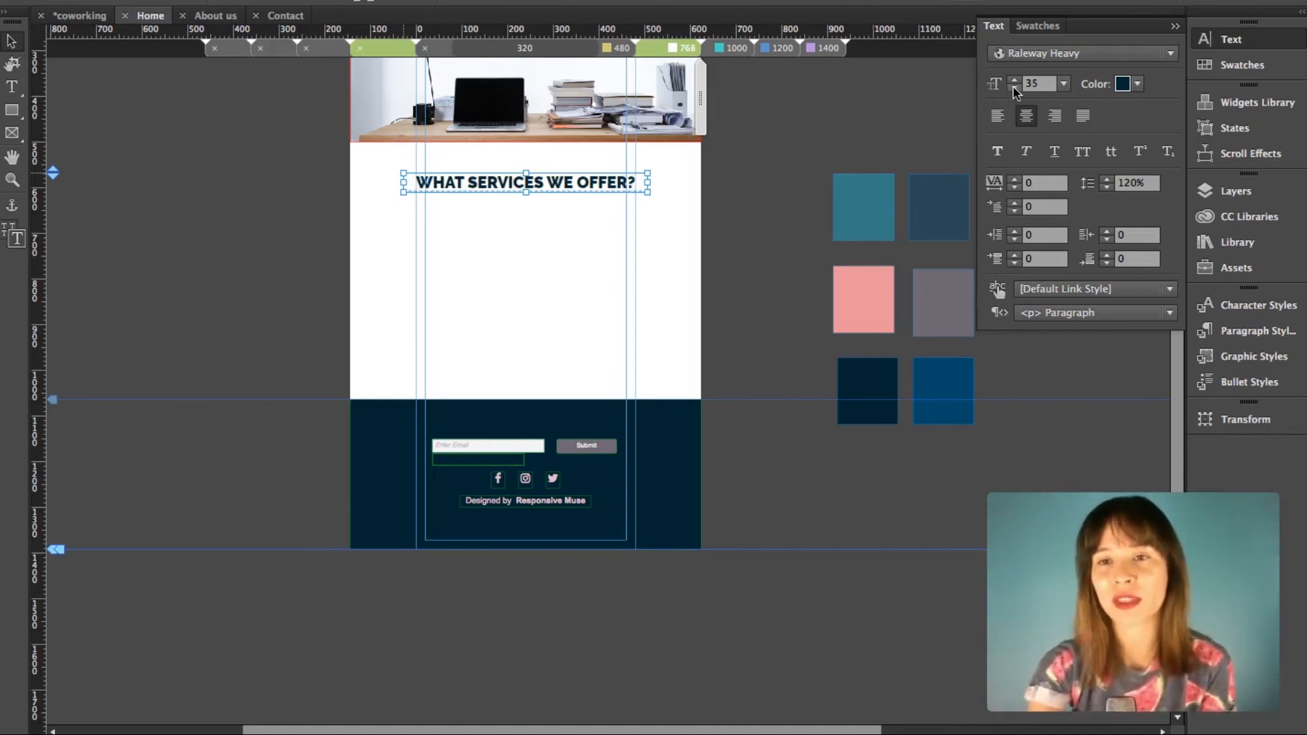
click(1014, 88)
click(1014, 88)
click(1014, 88)
click(1014, 88)
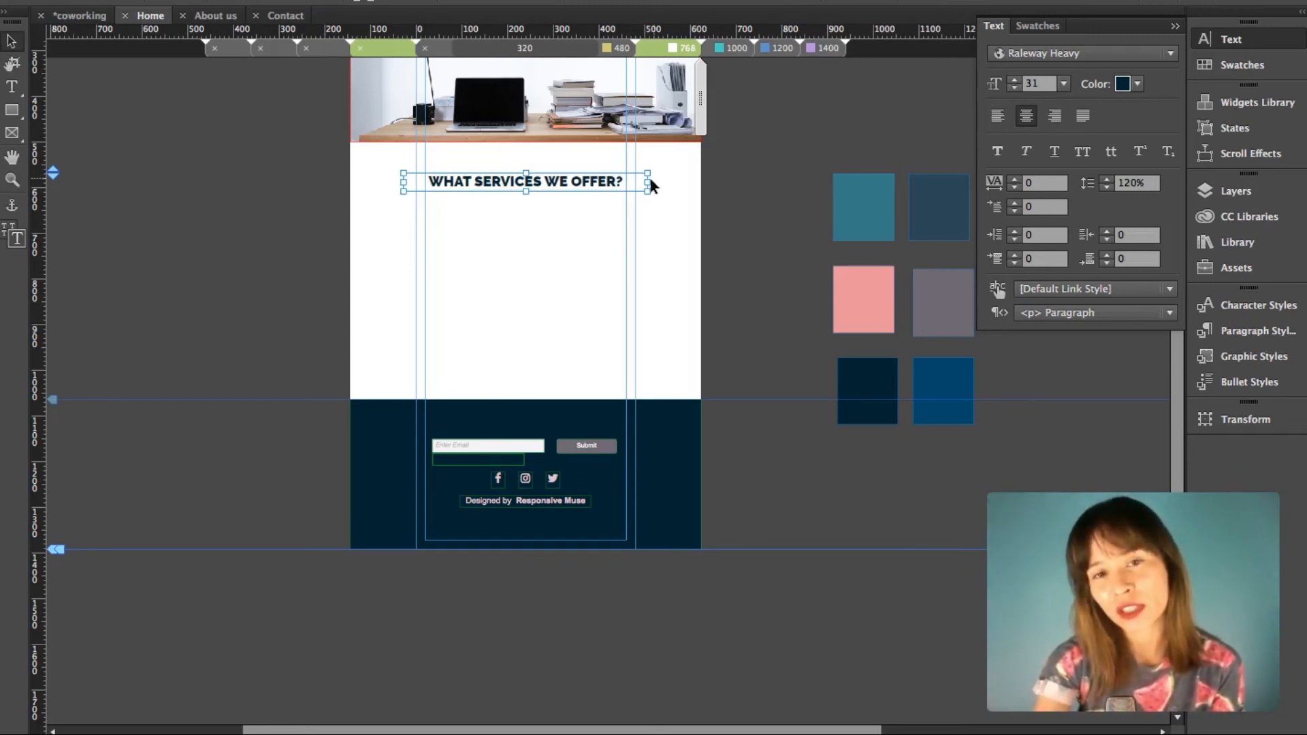
drag(648, 181, 626, 181)
drag(405, 181, 424, 181)
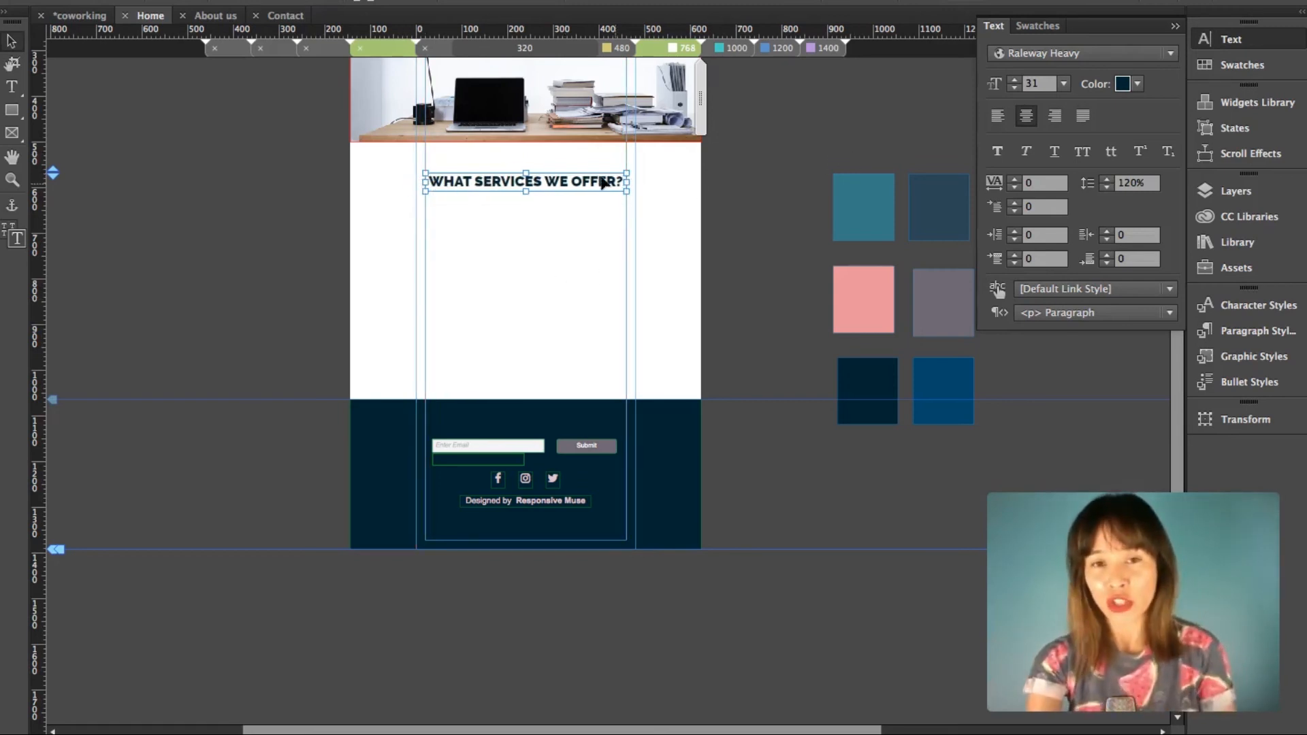
click(1014, 87)
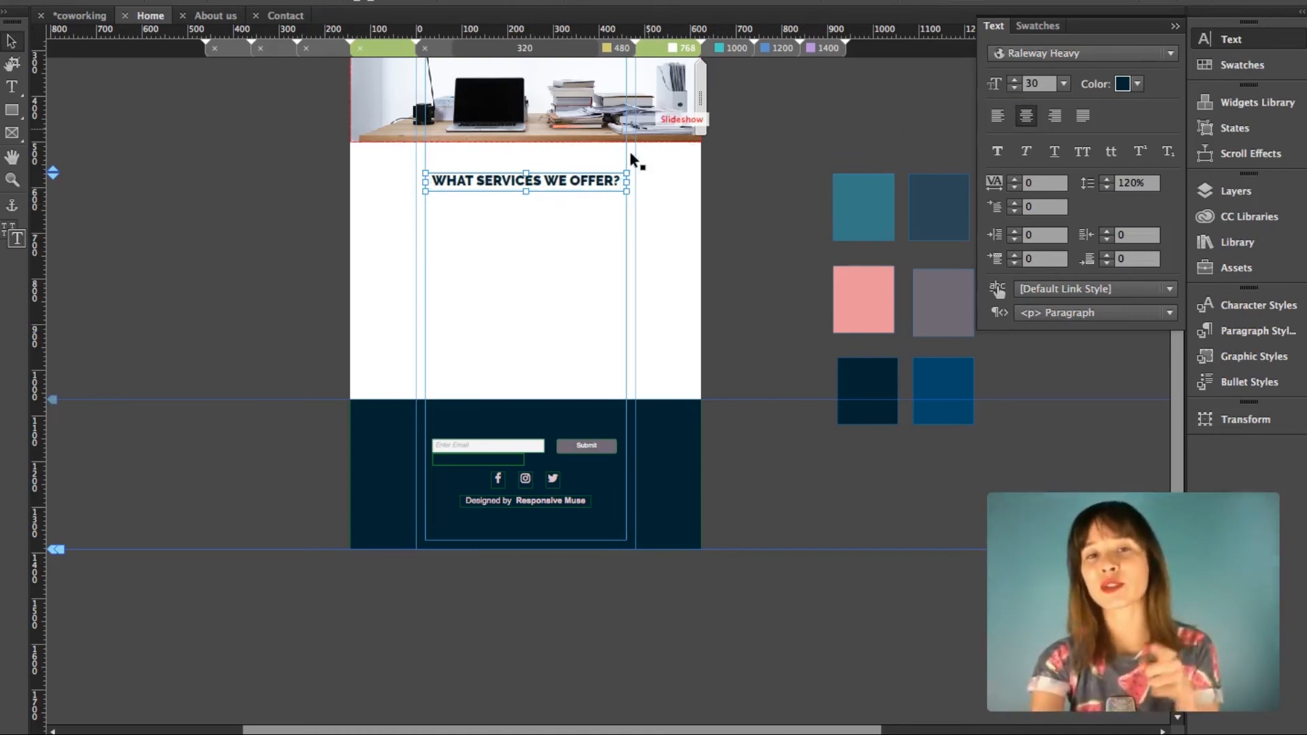
- At the 1400 breakpoint, set the "WHAT SERVICES WE OFFER?" heading's font size to 72
click(14, 181)
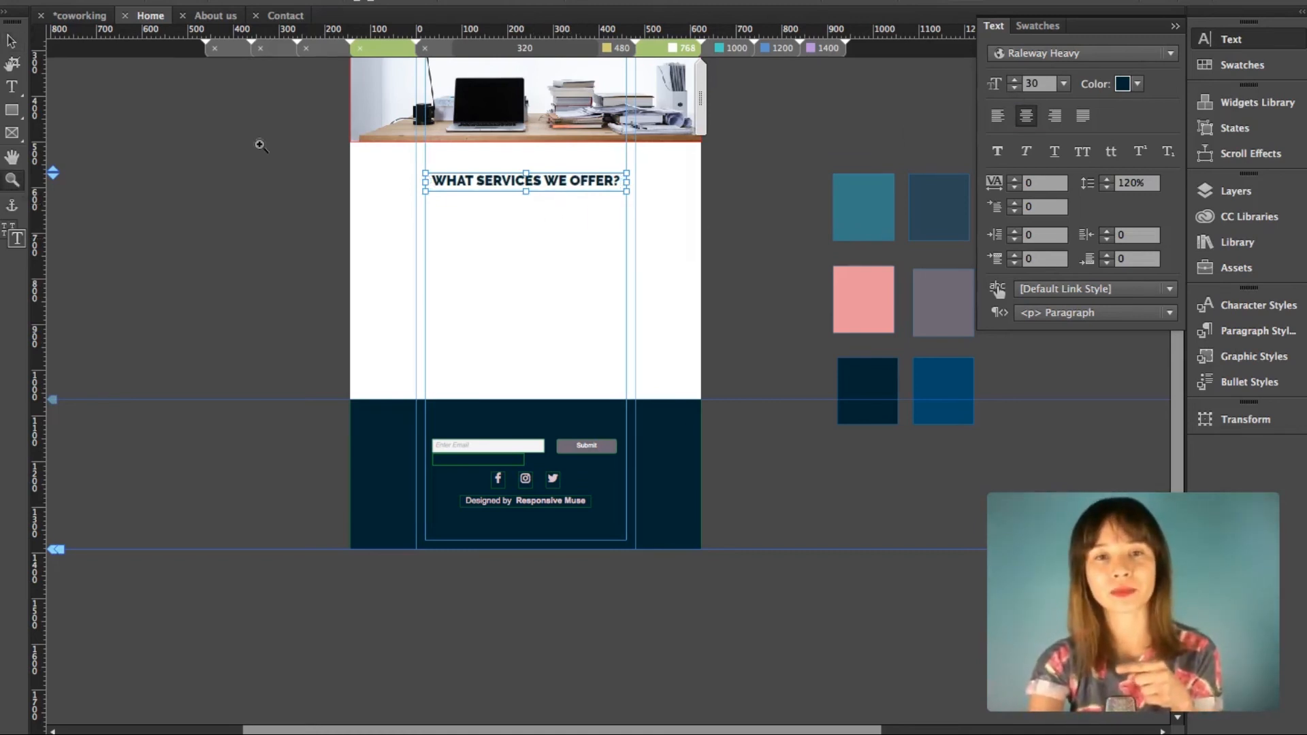
click(627, 175)
click(12, 41)
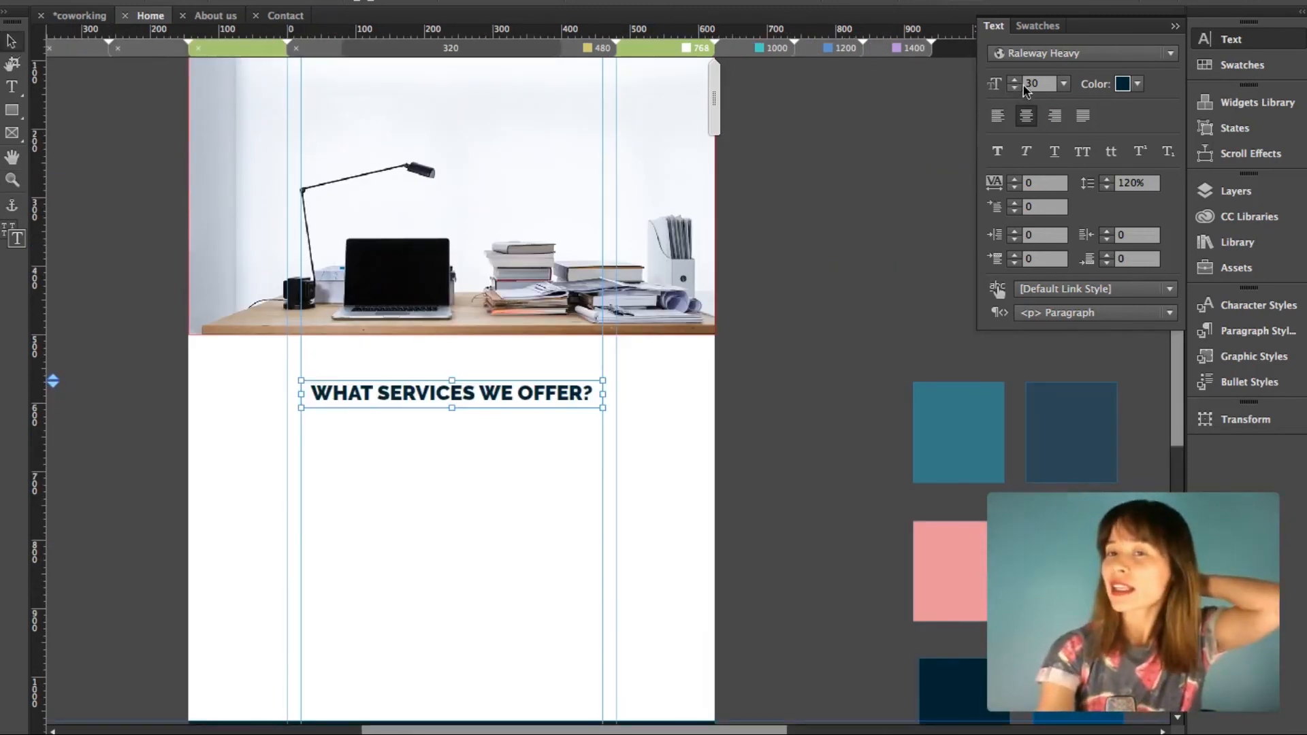
click(757, 49)
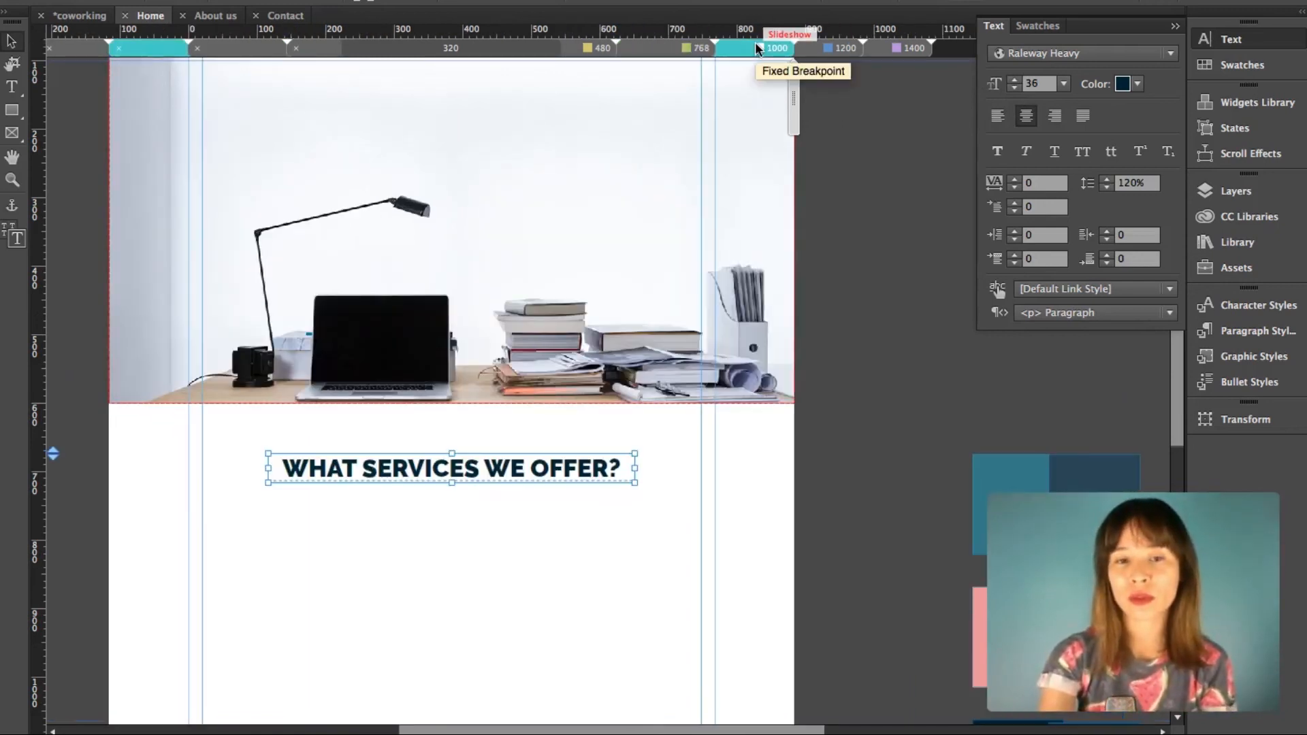
click(901, 52)
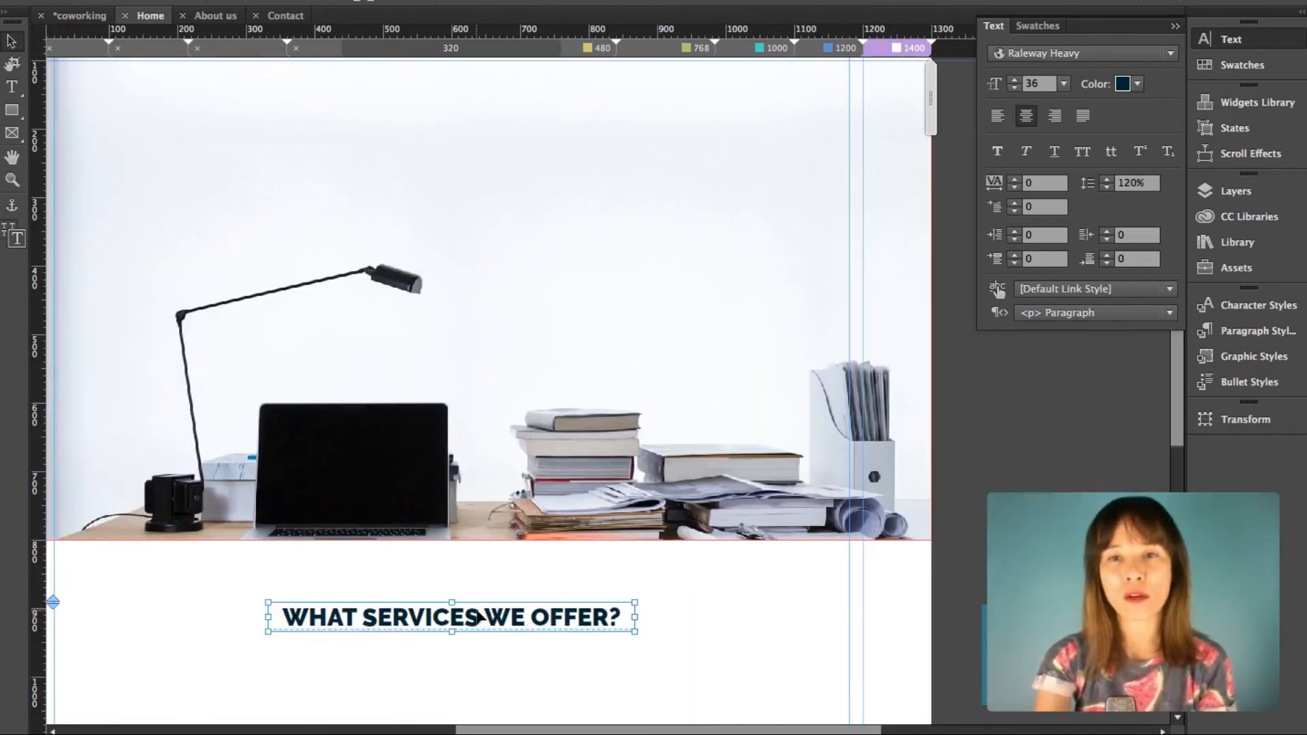
click(1063, 84)
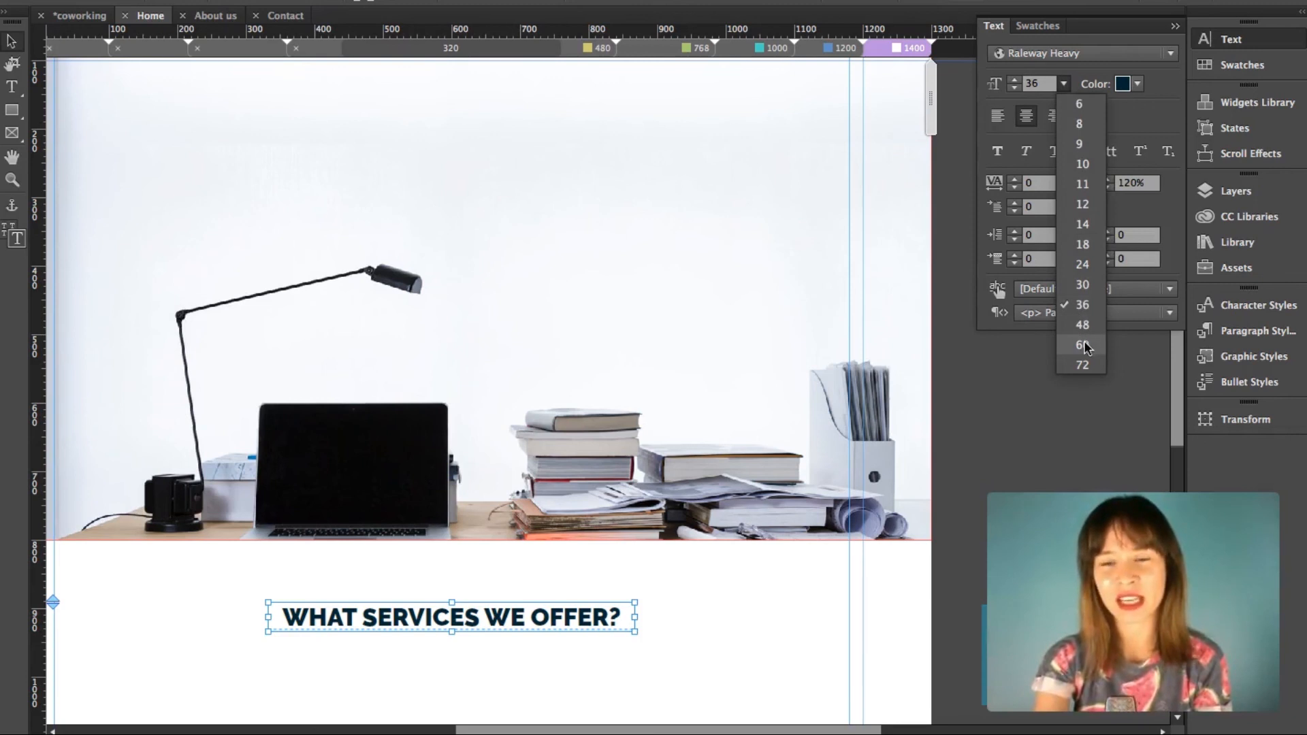
click(1082, 365)
- Widen the heading's text frame on both sides so the text fits on one line, and recentre it beneath the hero image
scroll(625, 555, down, 1)
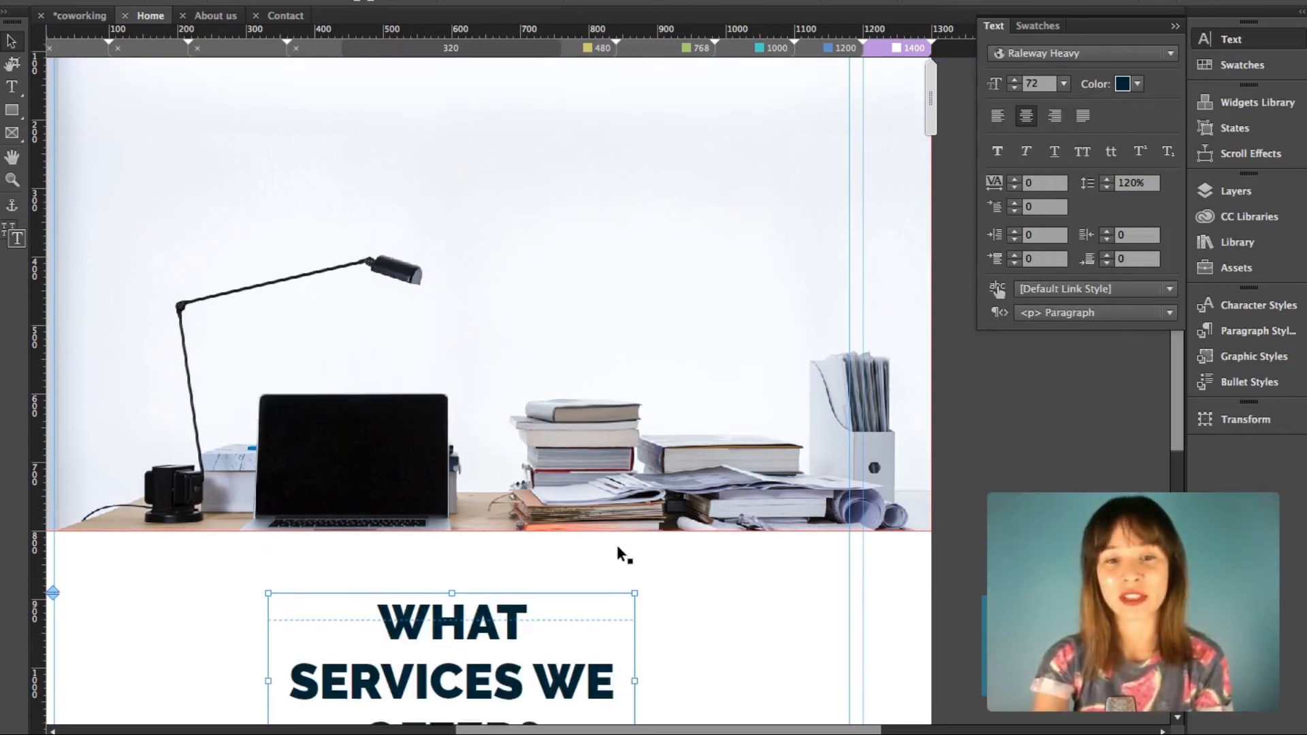
scroll(625, 555, down, 2)
drag(633, 611, 847, 583)
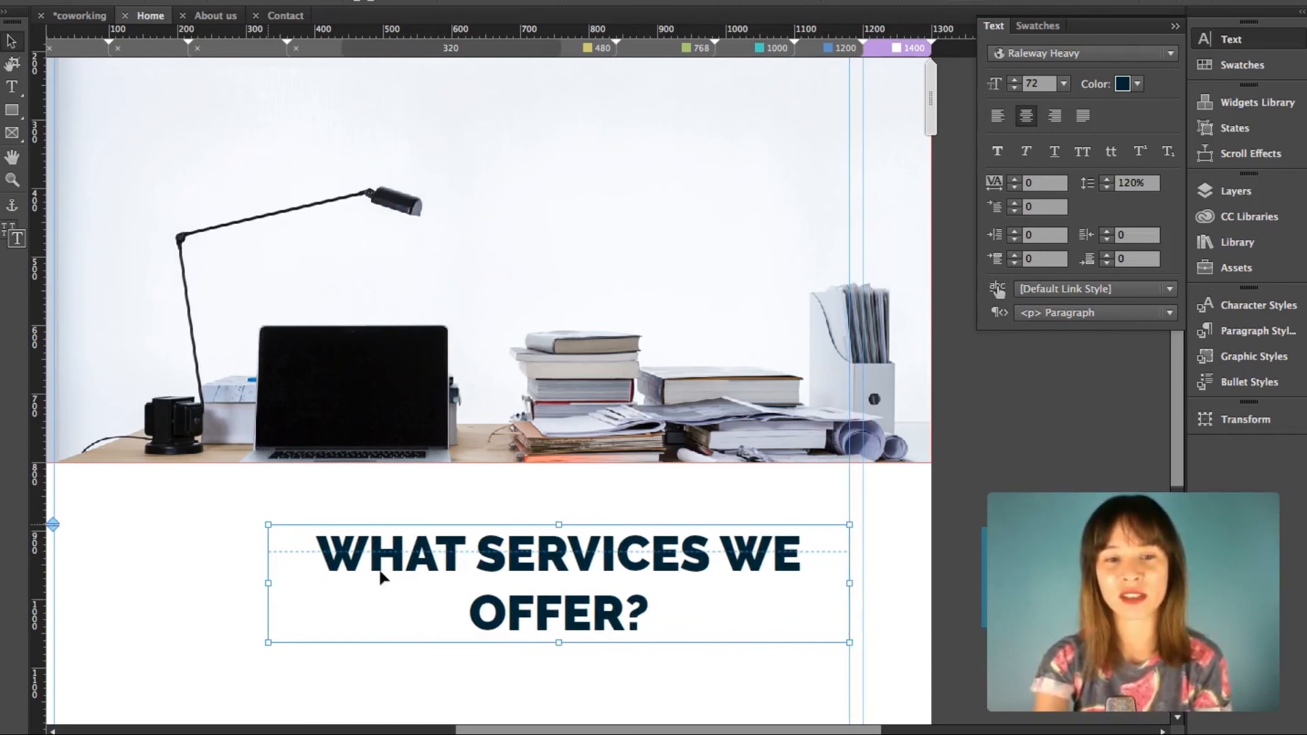
drag(262, 583, 132, 583)
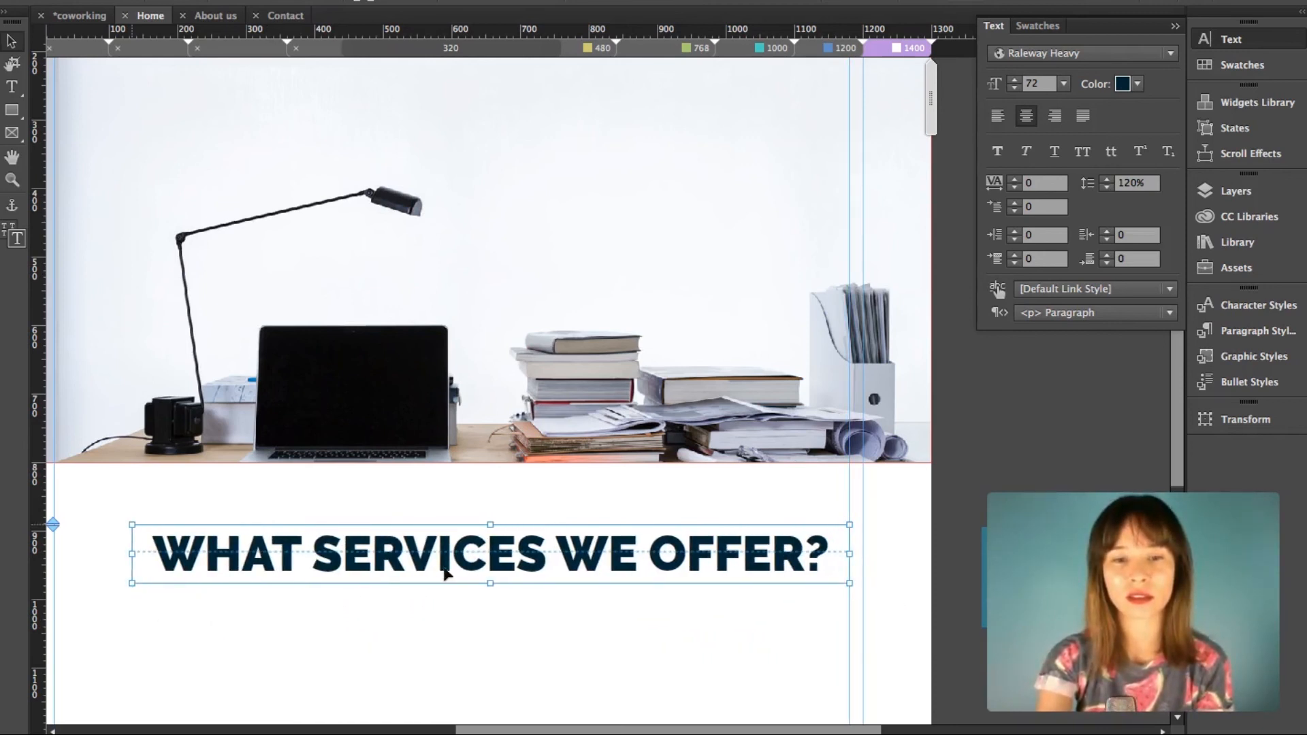
drag(511, 575, 453, 553)
scroll(598, 580, left, 3)
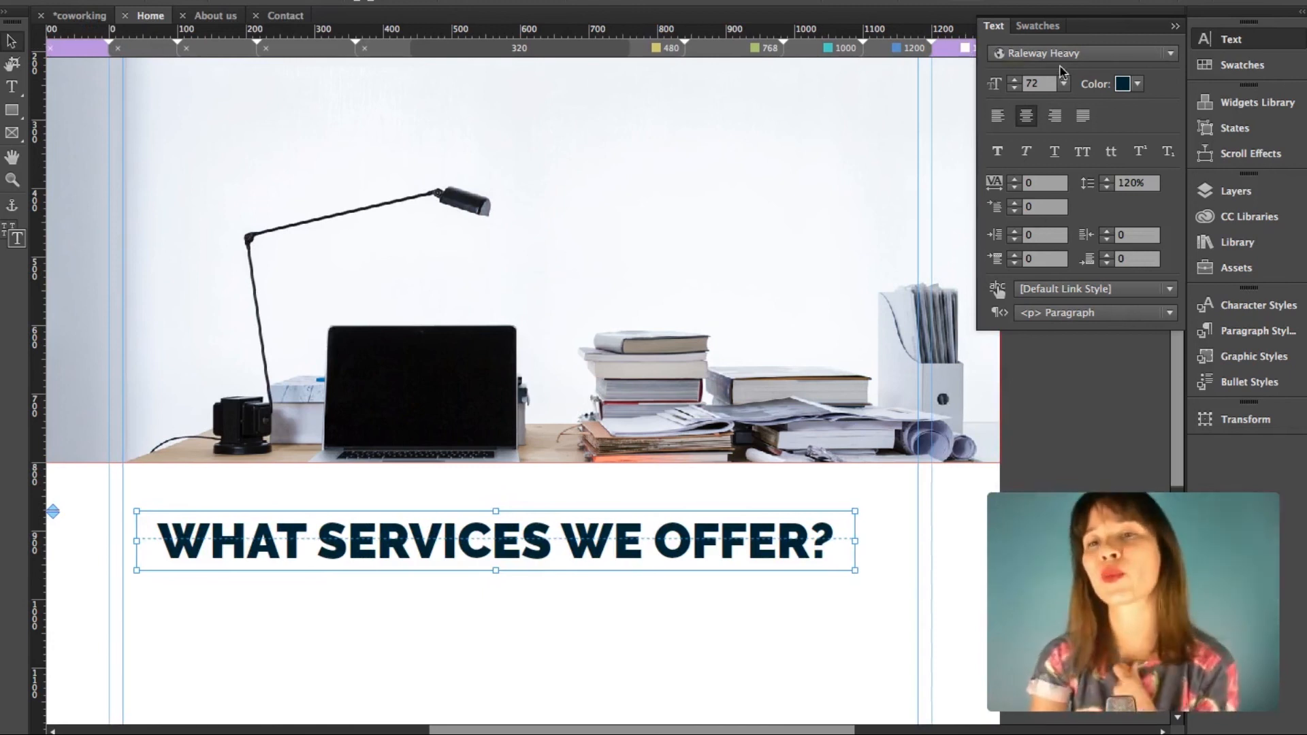
- At the 480 breakpoint, move the heading up toward the white area and extend the page's bottom edge to about 1100 px
click(901, 45)
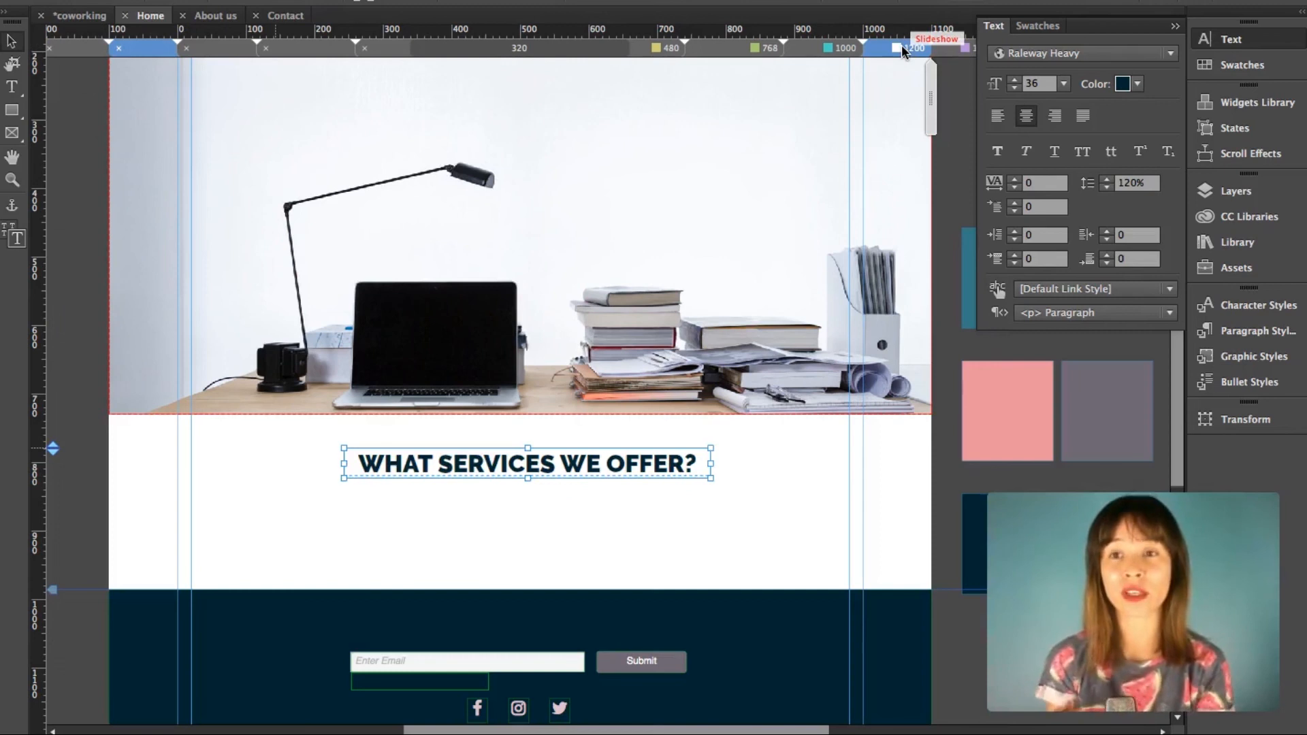
click(836, 49)
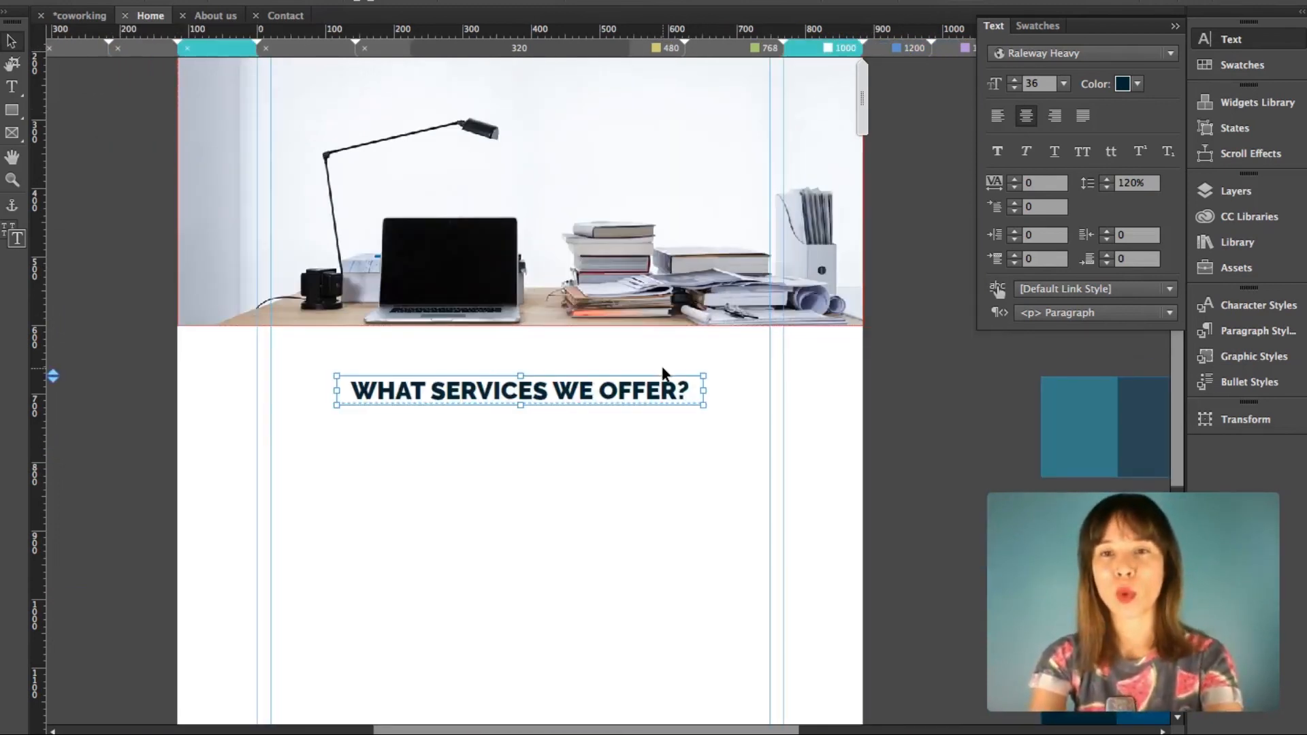
click(742, 47)
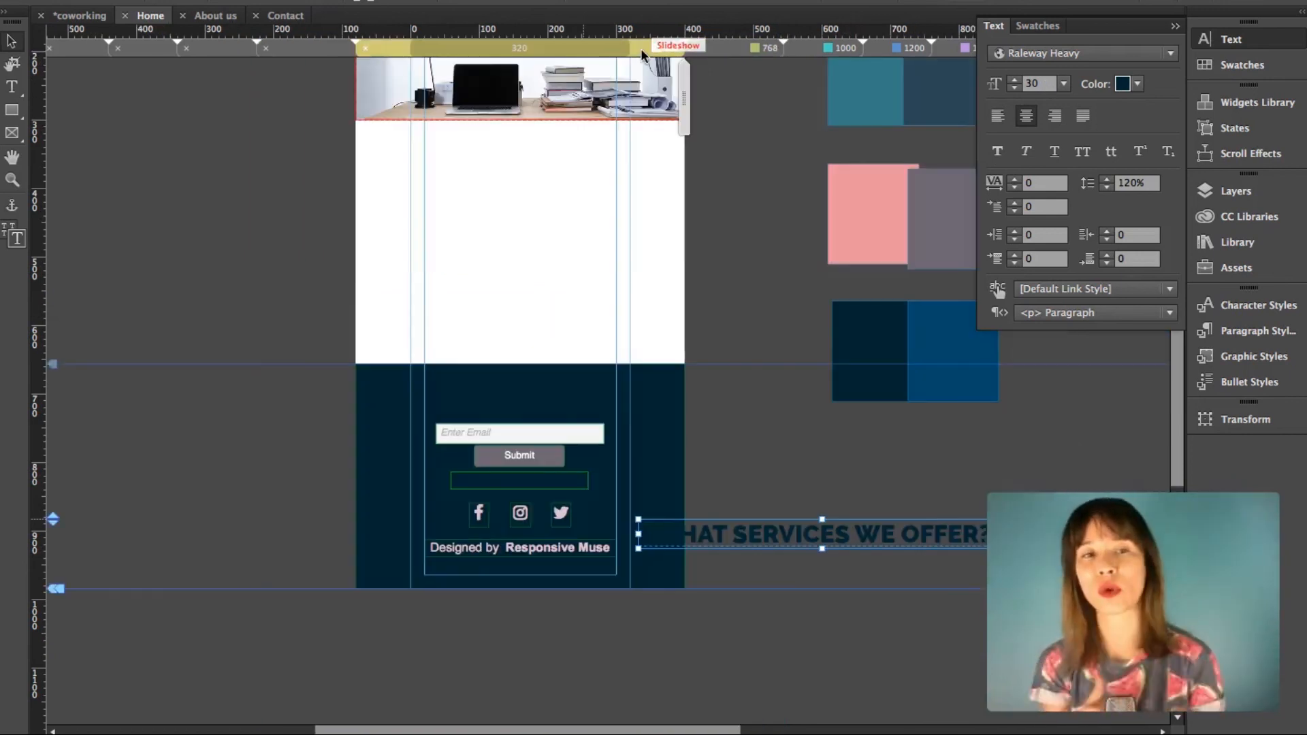
click(639, 47)
drag(824, 515, 756, 295)
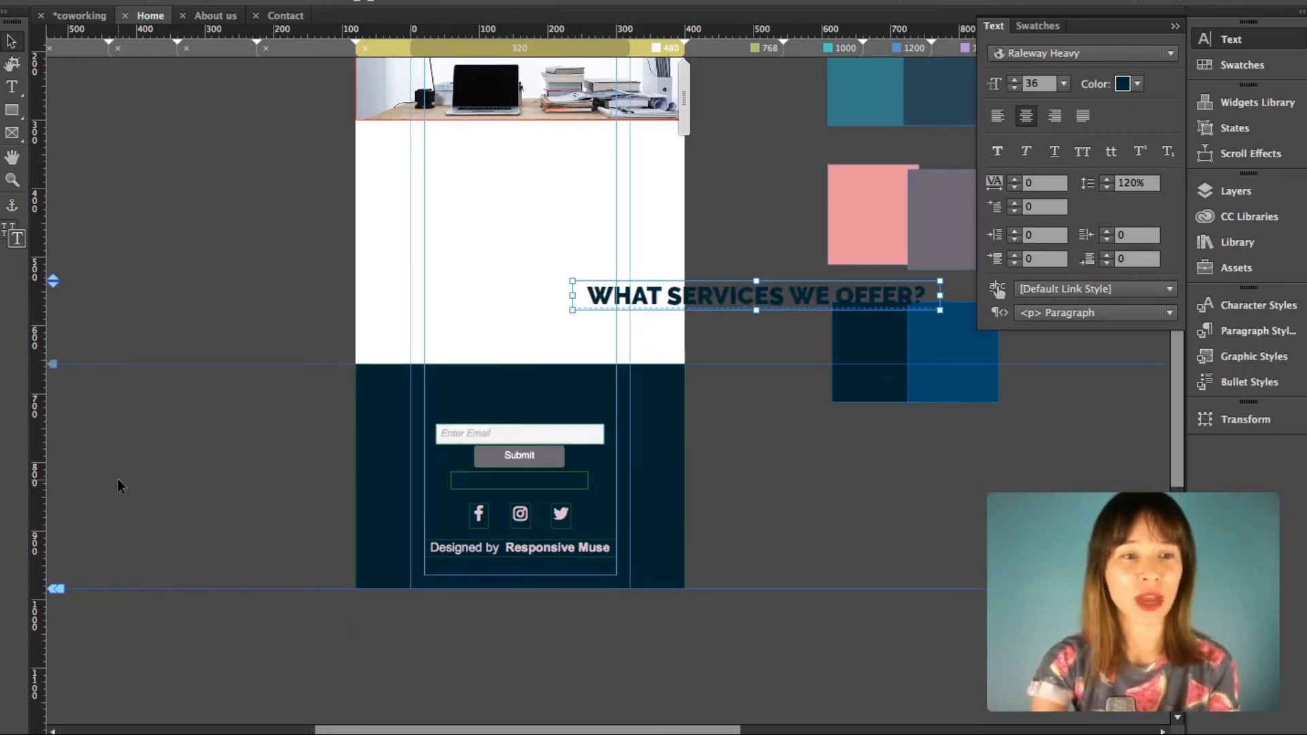
drag(52, 591, 52, 668)
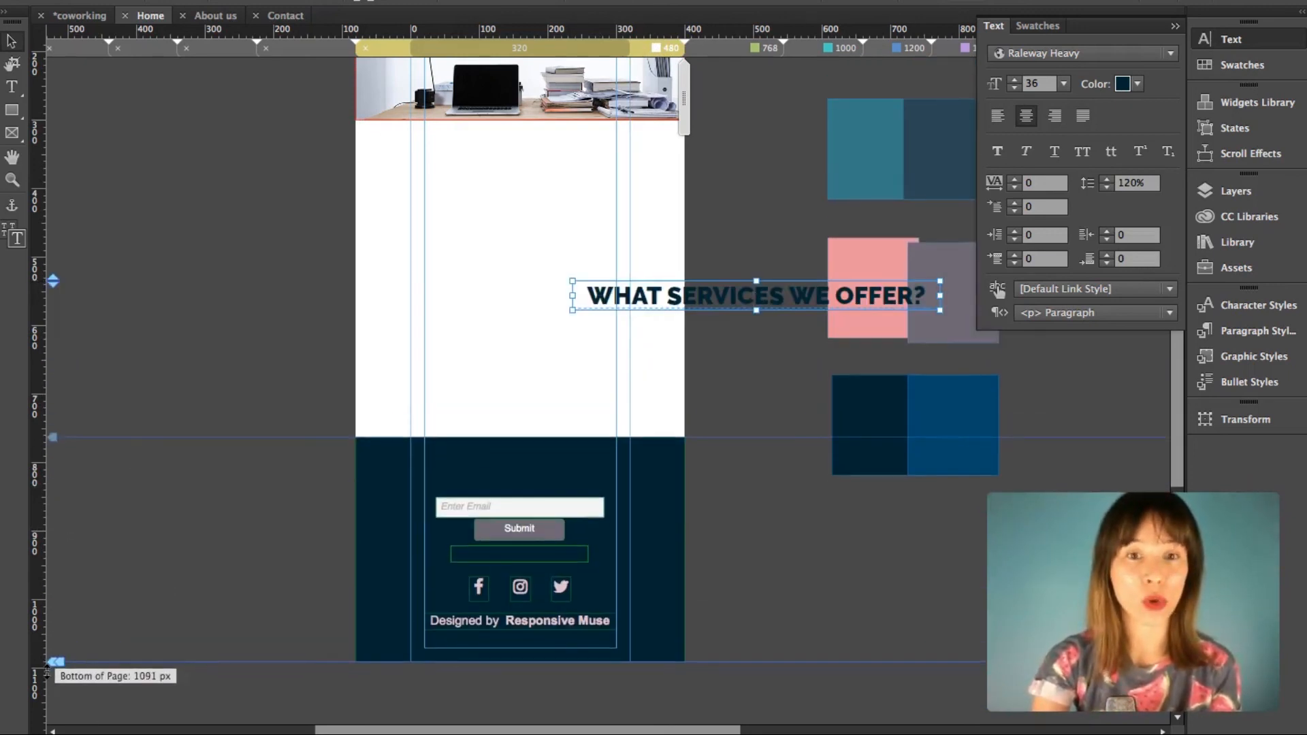
- Place the heading just beneath the hero image at font size 24, with its text frame narrowed to the column guides
drag(783, 300, 634, 173)
click(1063, 84)
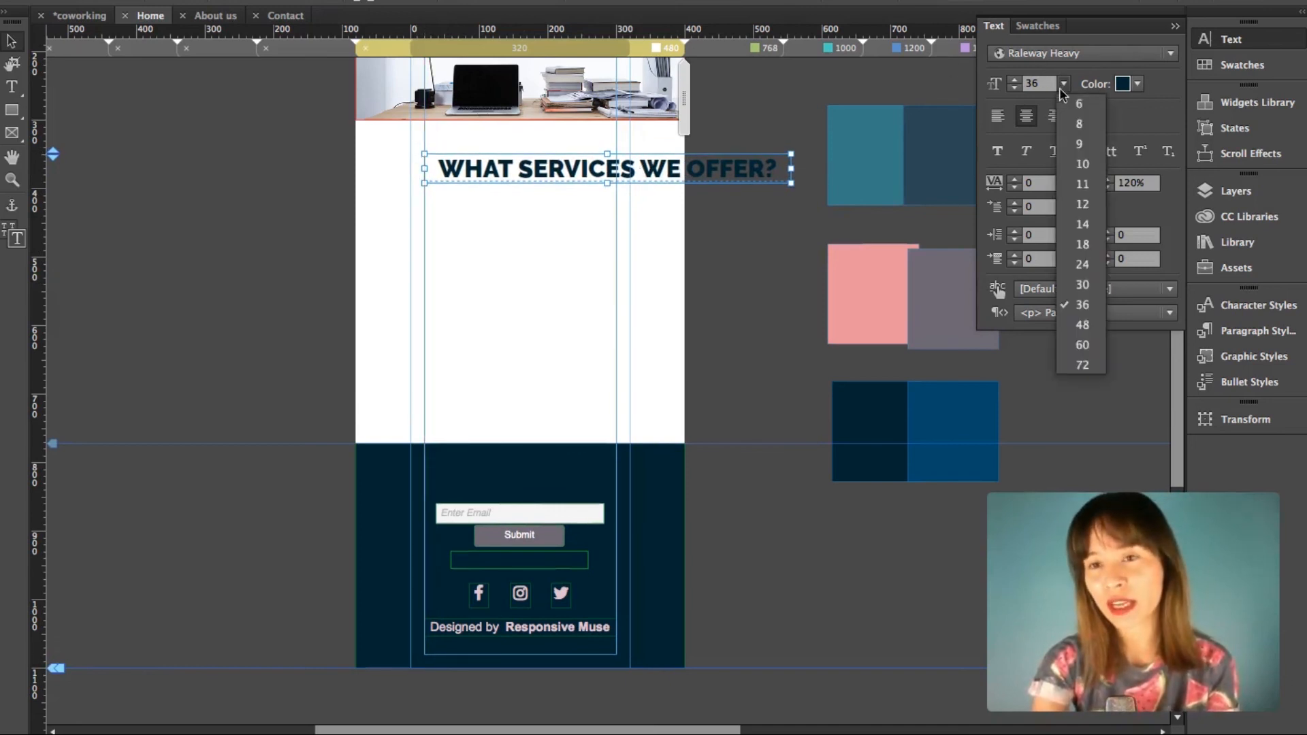
click(1081, 265)
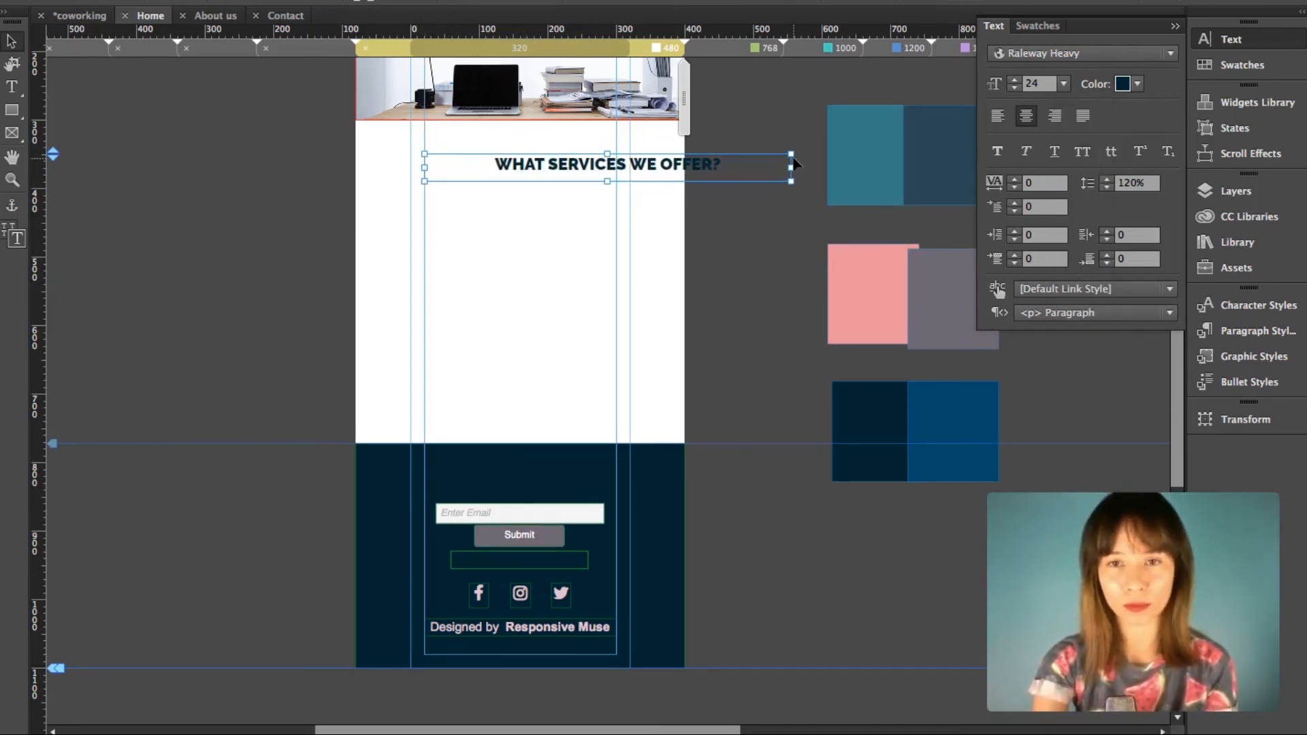
mouse_move(790, 168)
mouse_down()
mouse_move(616, 171)
mouse_move(550, 151)
mouse_up()
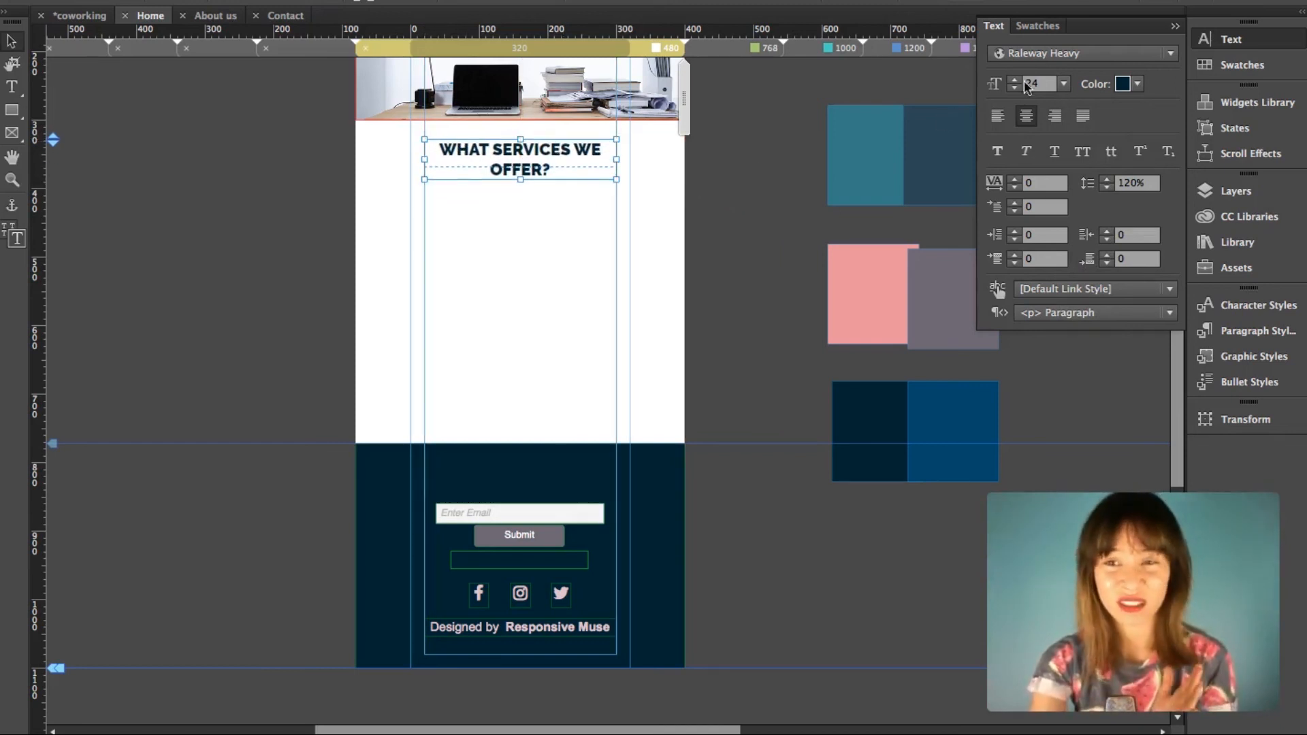
- Set the heading's font size to 18 at the 480 breakpoint and shorten its text frame to fit the single line
click(1063, 83)
click(1075, 245)
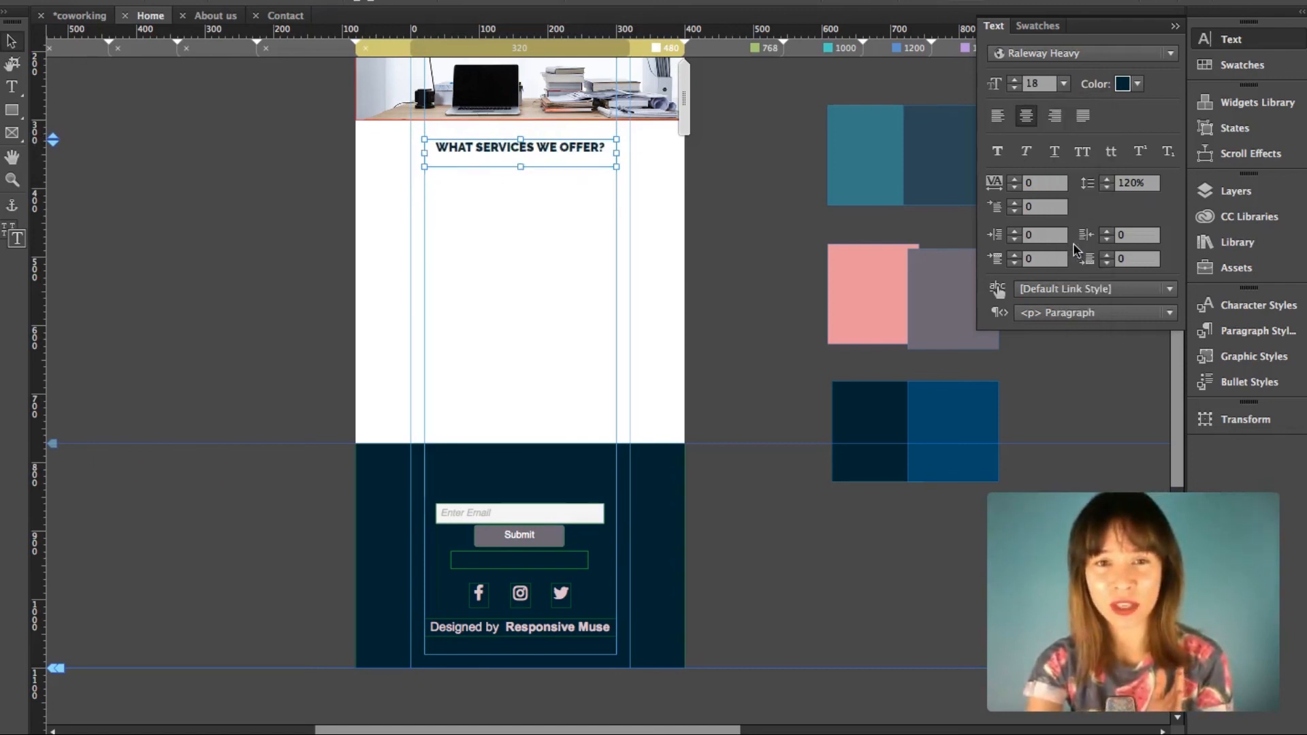
drag(521, 166, 522, 158)
click(530, 231)
- Compare the heading's size and placement at the 768, 1000 and 1200 breakpoints
click(736, 49)
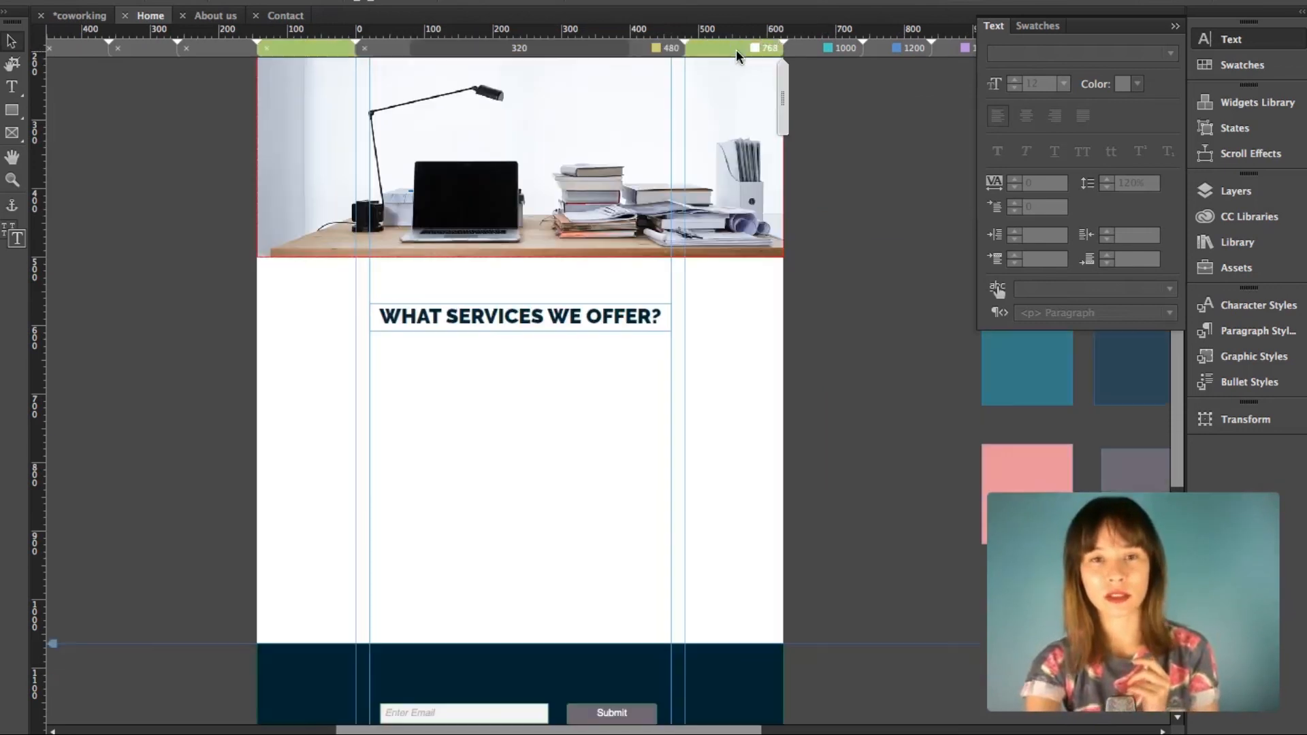
click(826, 52)
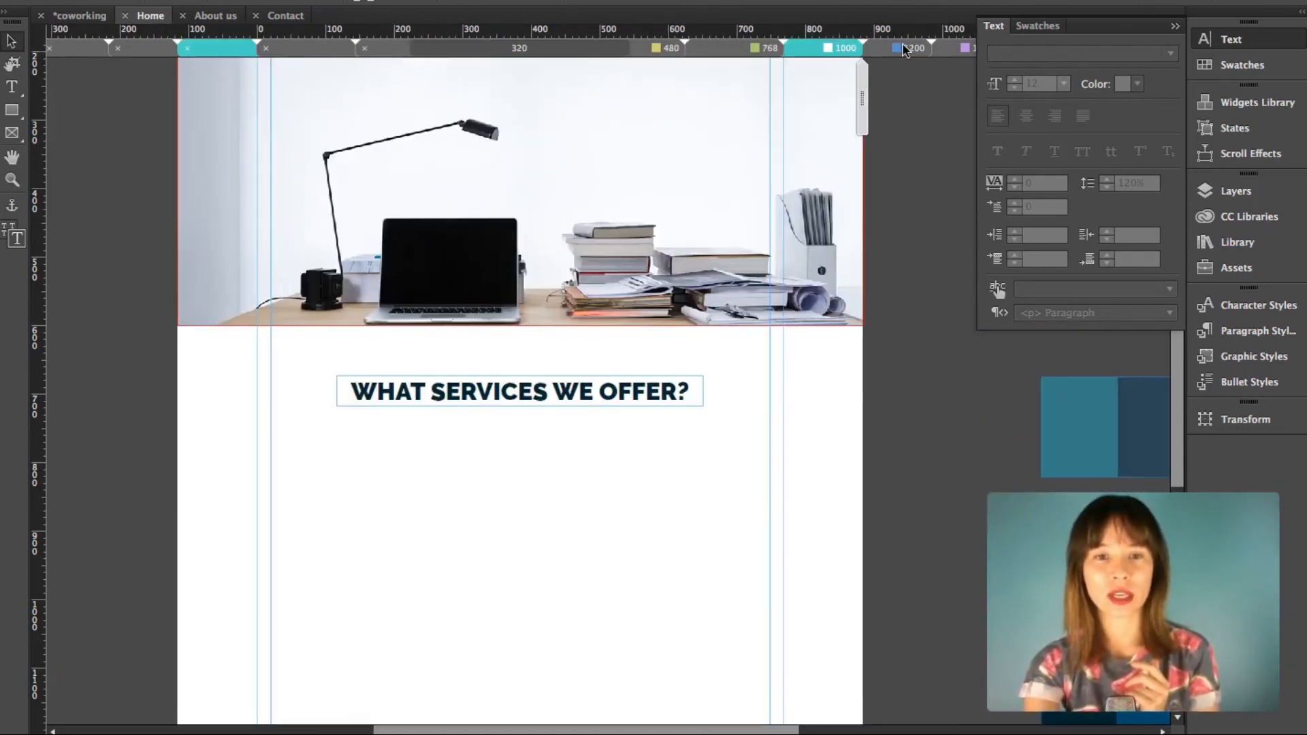
click(904, 50)
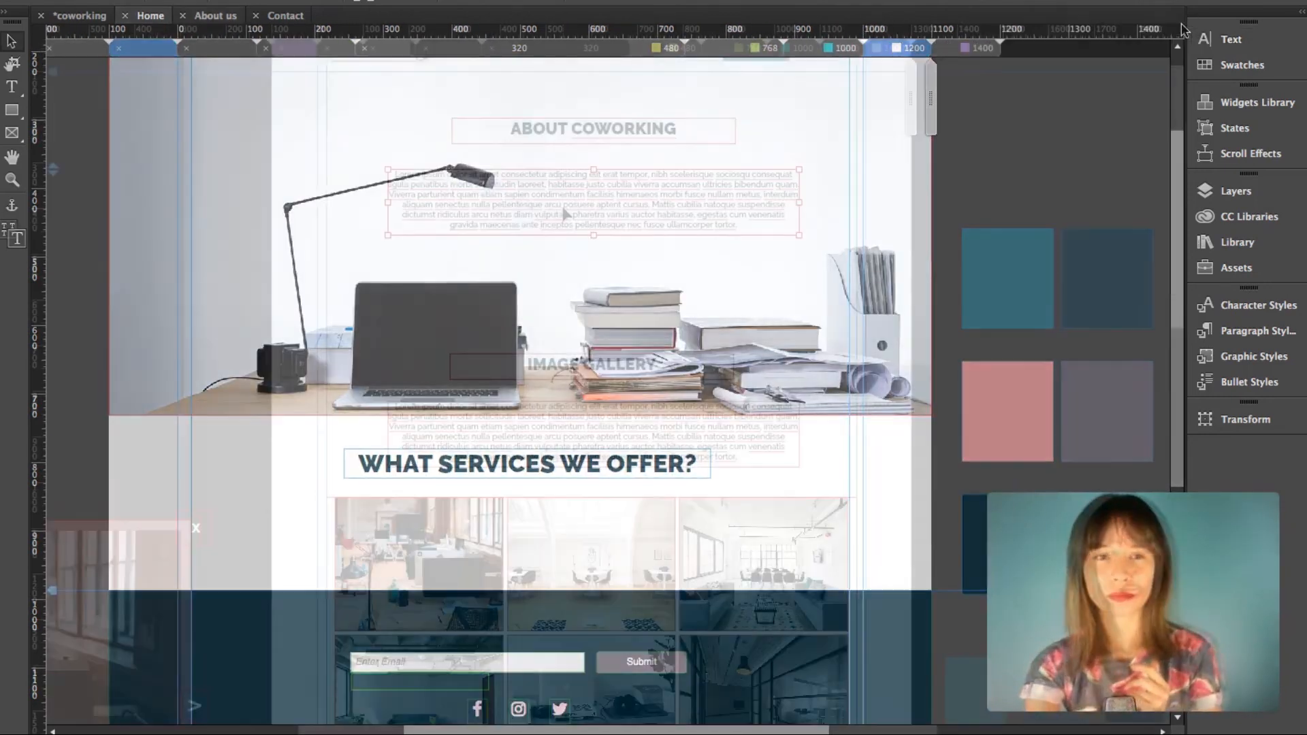